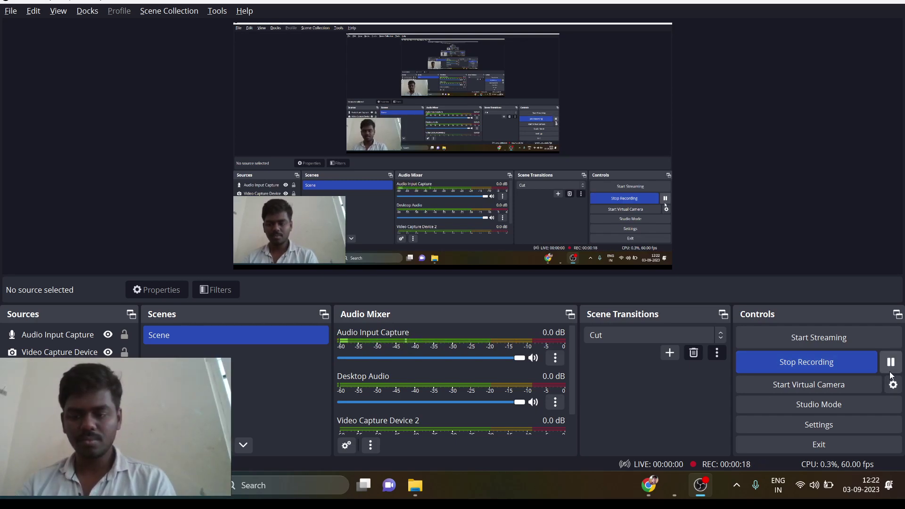
Switch to the image viewer and review the Shopify signup screenshots, from the starting question through to the business location page.
key(alt+Tab)
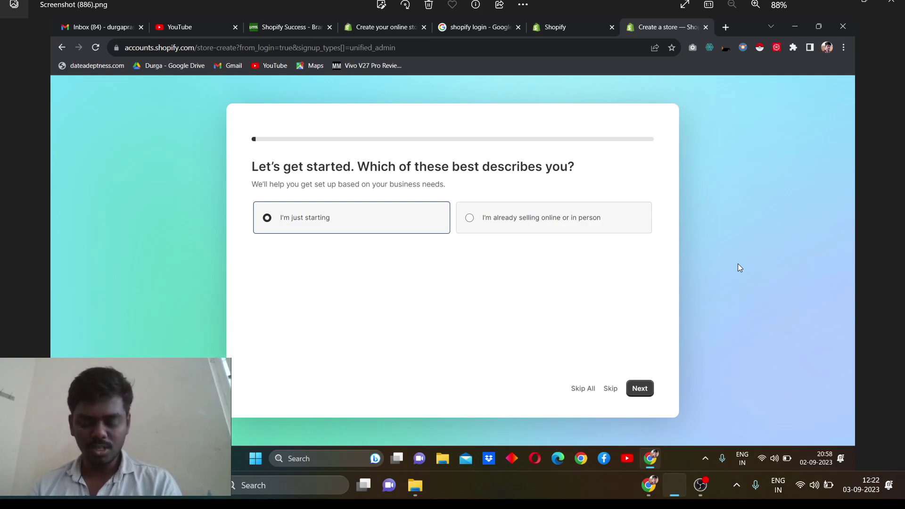
key(Right)
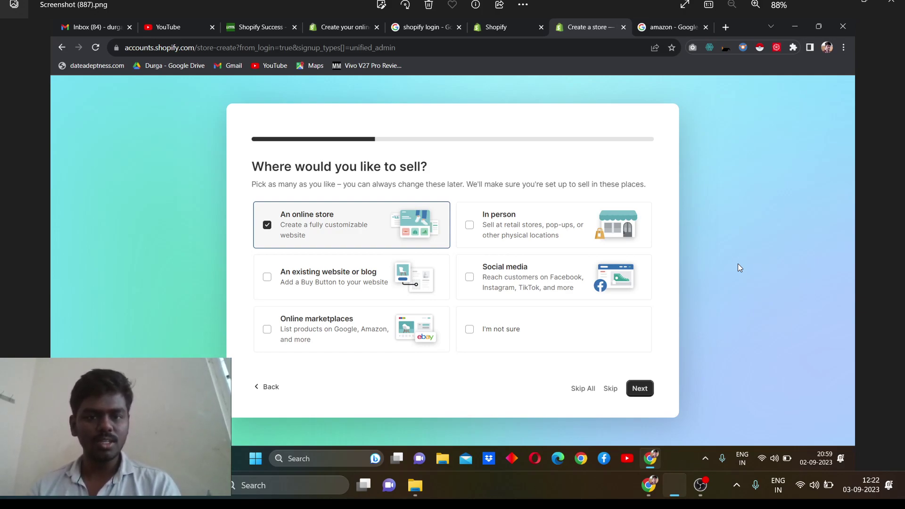
key(Right)
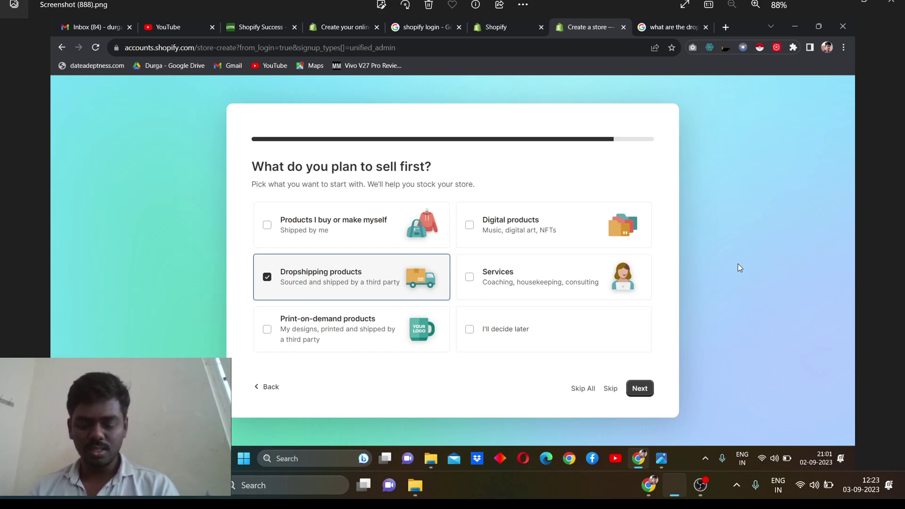
key(Right)
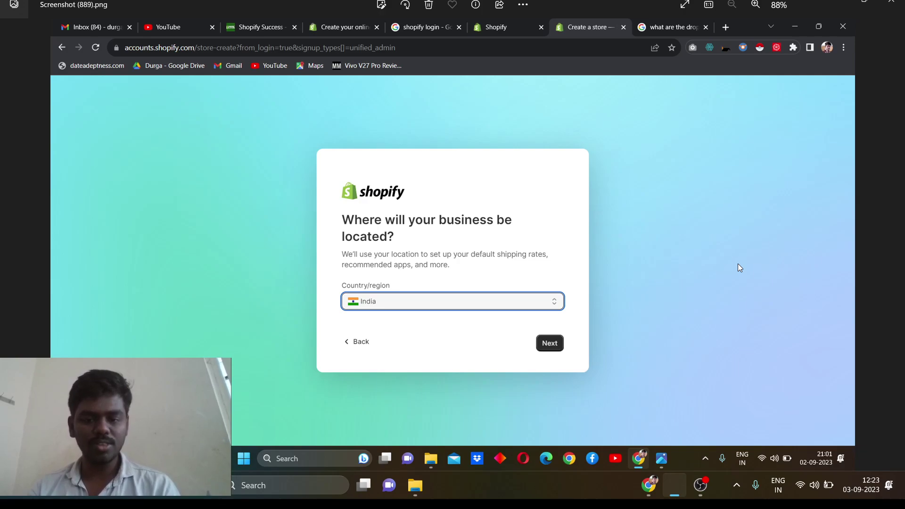
Switch to the Shopify admin in Chrome and open the Online Store's Themes page.
key(alt+Tab)
key(alt+Tab)
key(alt+Tab)
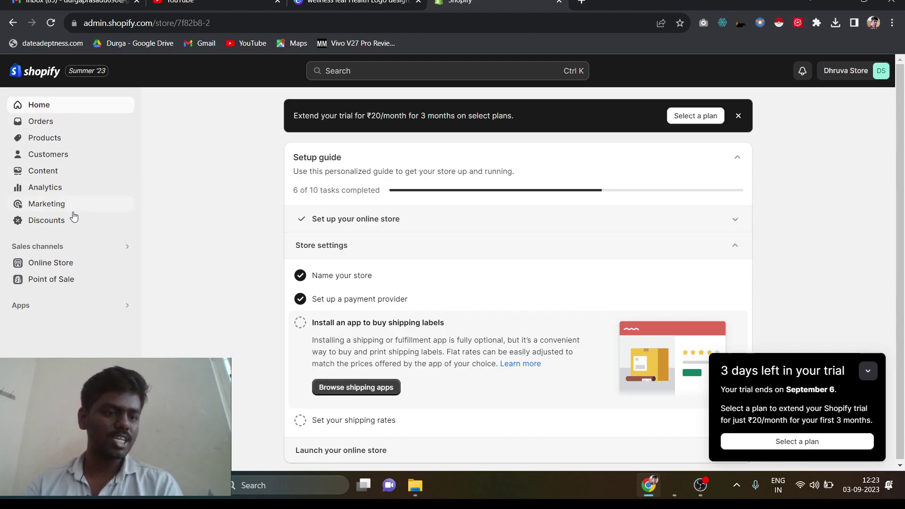
click(65, 266)
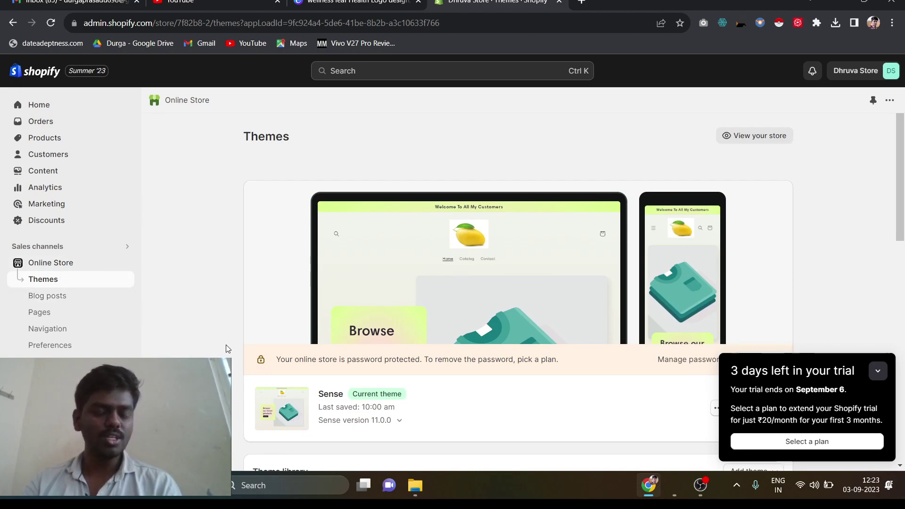
Collapse the trial notice and open the Theme Store from the Explore more themes card in a new browser tab.
scroll(225, 344, down, 2)
scroll(225, 349, down, 4)
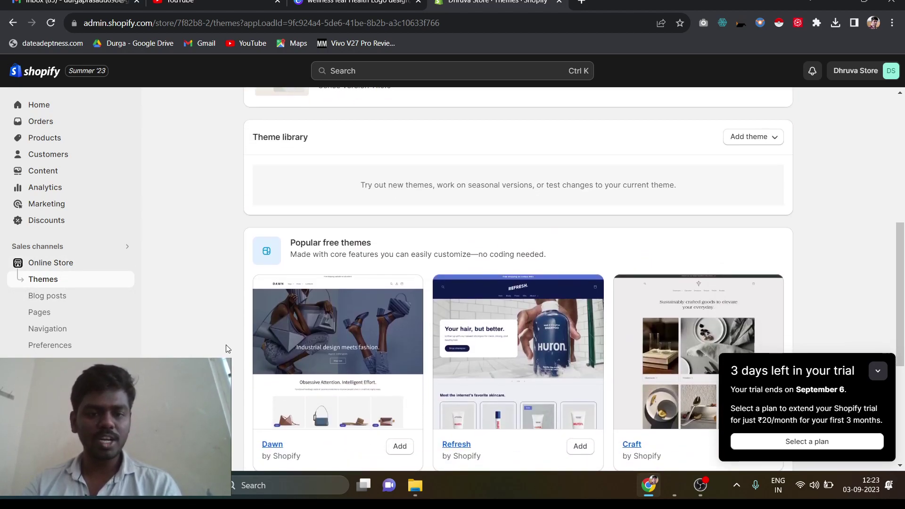
scroll(226, 349, down, 2)
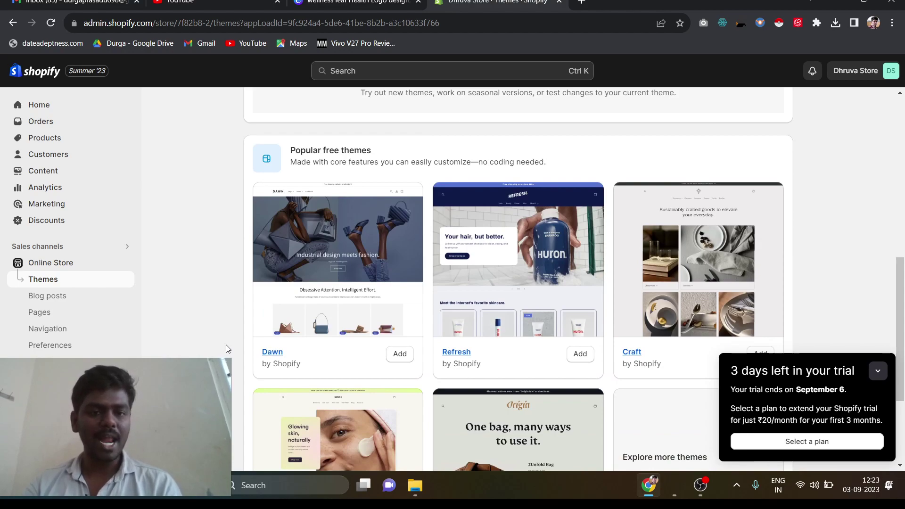
scroll(226, 349, down, 3)
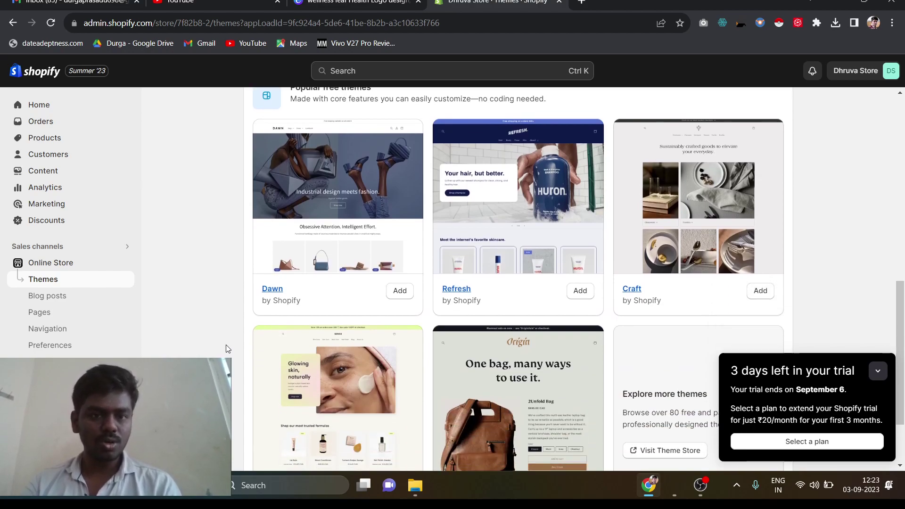
scroll(226, 349, down, 1)
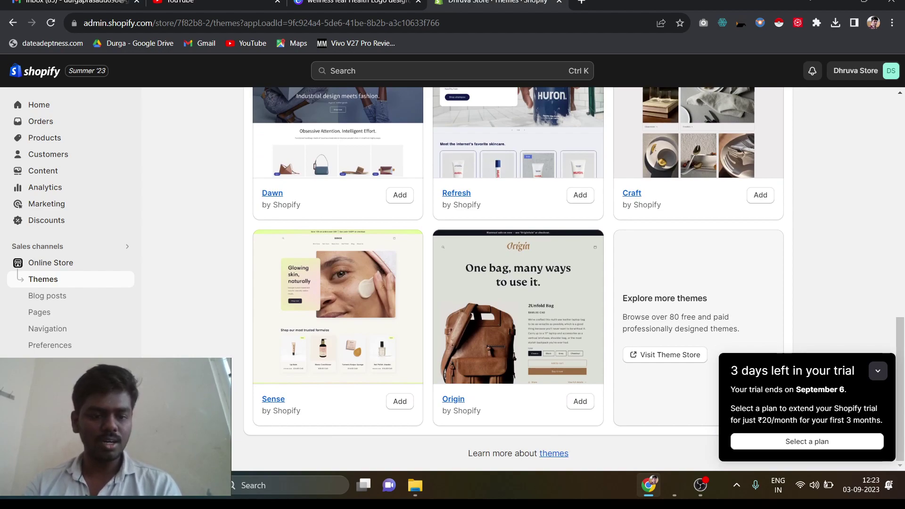
scroll(237, 352, up, 3)
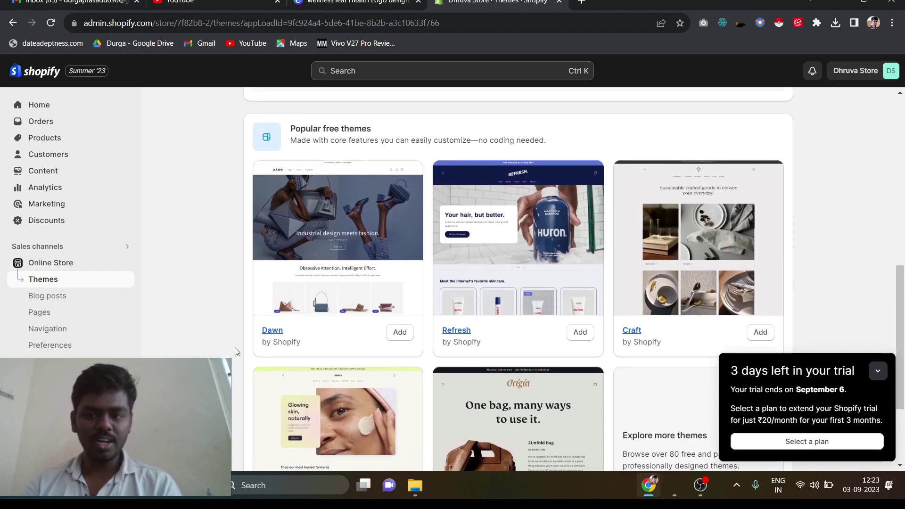
click(878, 375)
scroll(880, 380, down, 3)
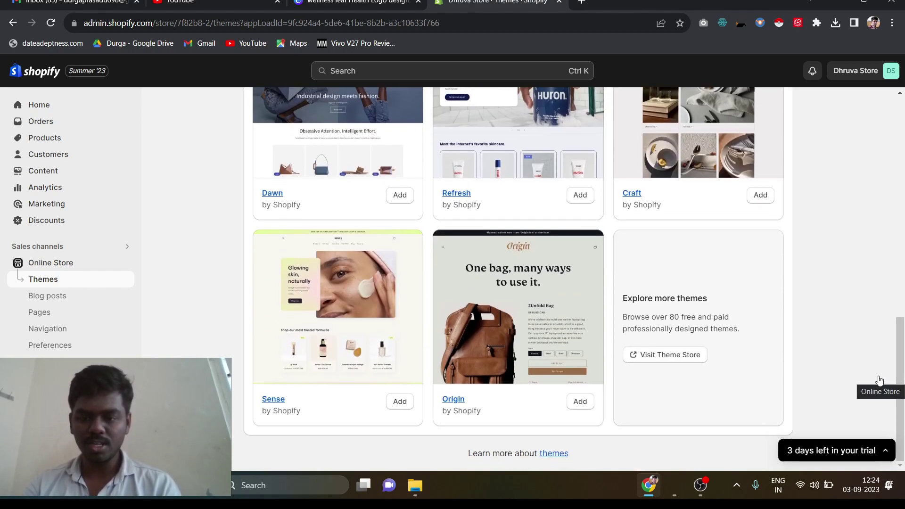
right_click(689, 358)
click(719, 262)
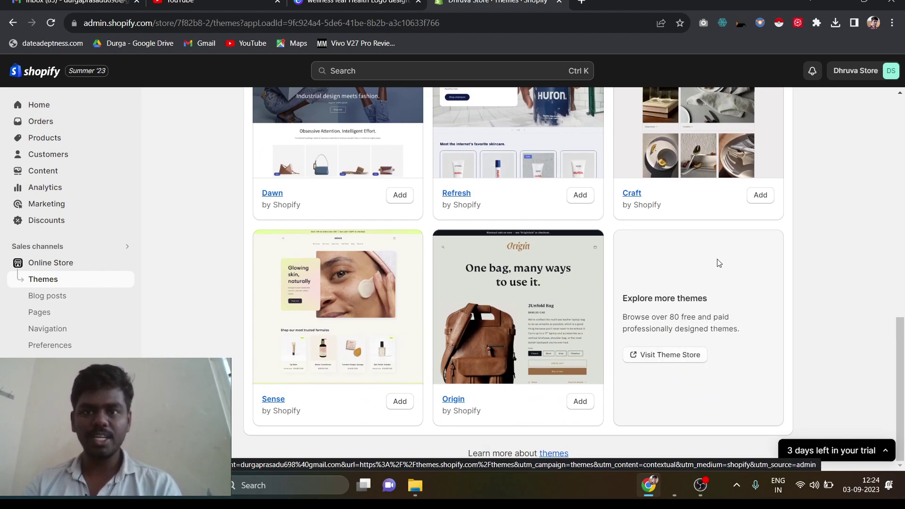
click(642, 2)
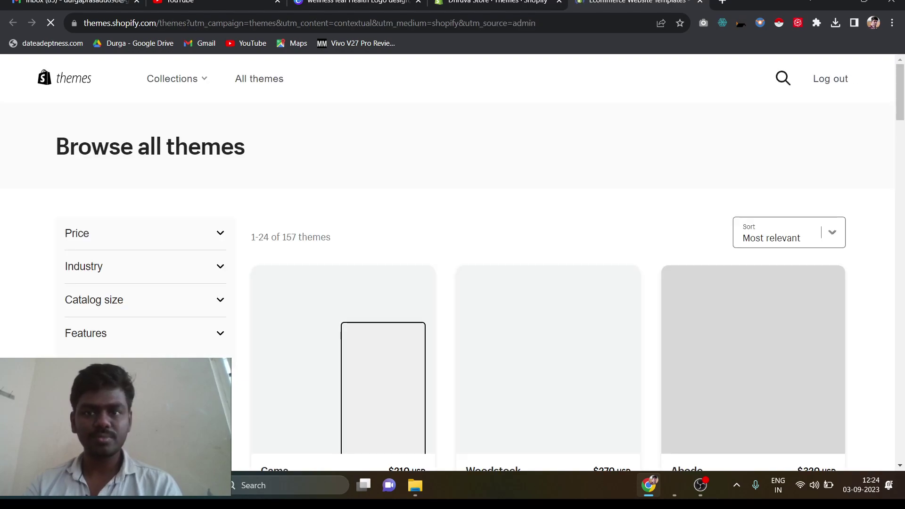
Examine the Theme Store's catalogue, comparing the listed themes, their prices and the available filters.
scroll(511, 158, down, 2)
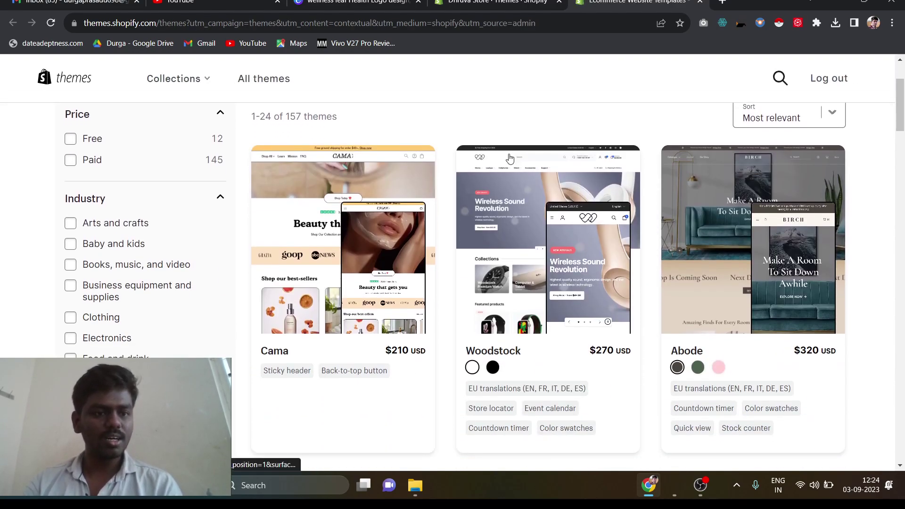
scroll(510, 158, up, 2)
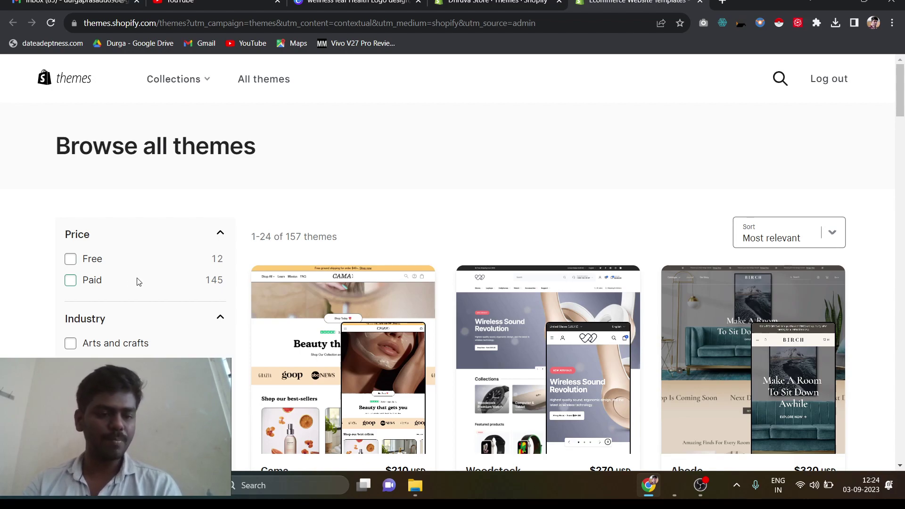
scroll(284, 336, down, 3)
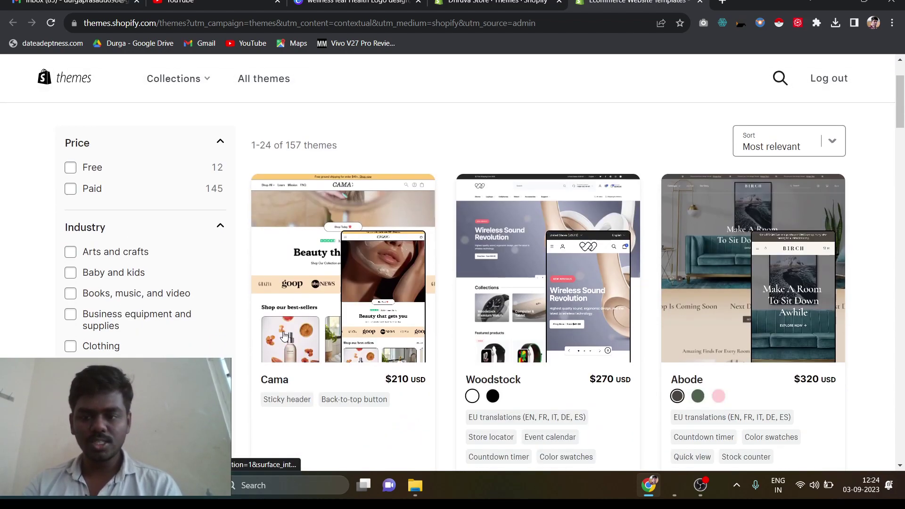
scroll(284, 337, down, 3)
scroll(284, 336, down, 3)
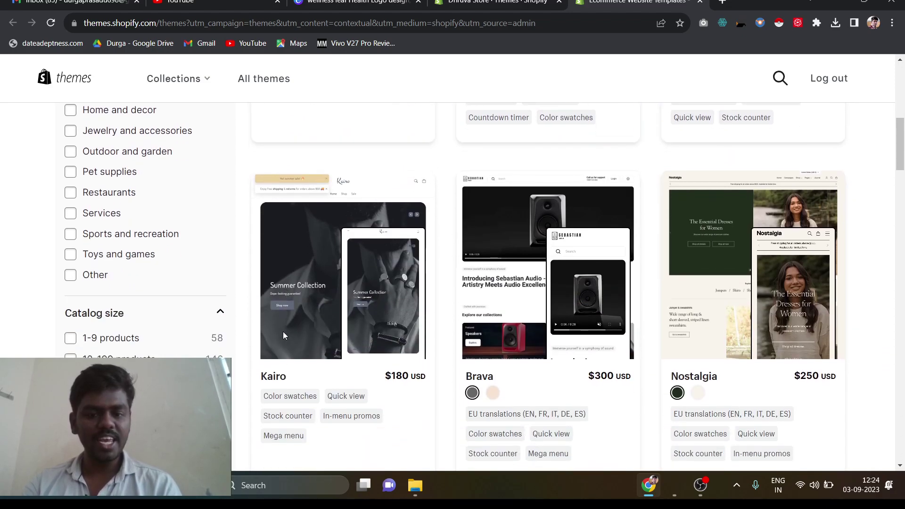
scroll(284, 336, down, 3)
scroll(285, 336, down, 5)
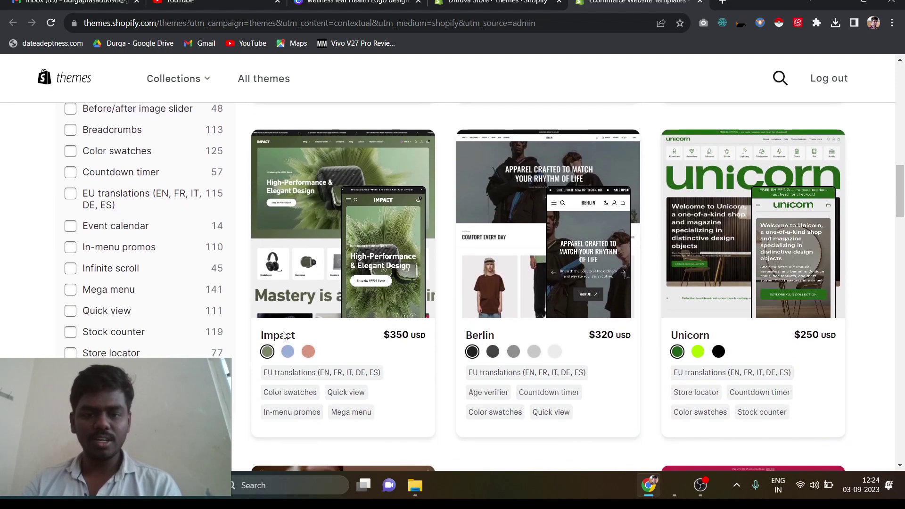
scroll(284, 336, up, 15)
scroll(285, 336, up, 3)
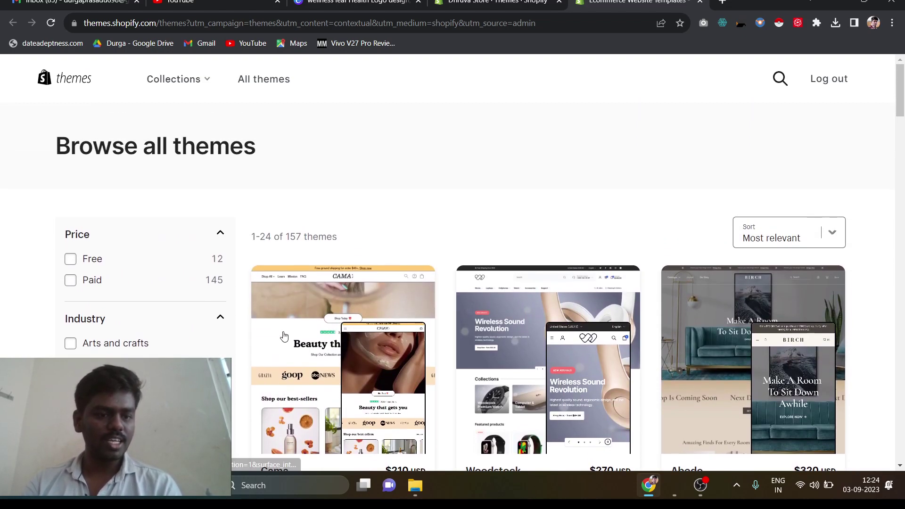
Filter the themes by the Free price option and open the Dawn theme's detail page.
click(70, 259)
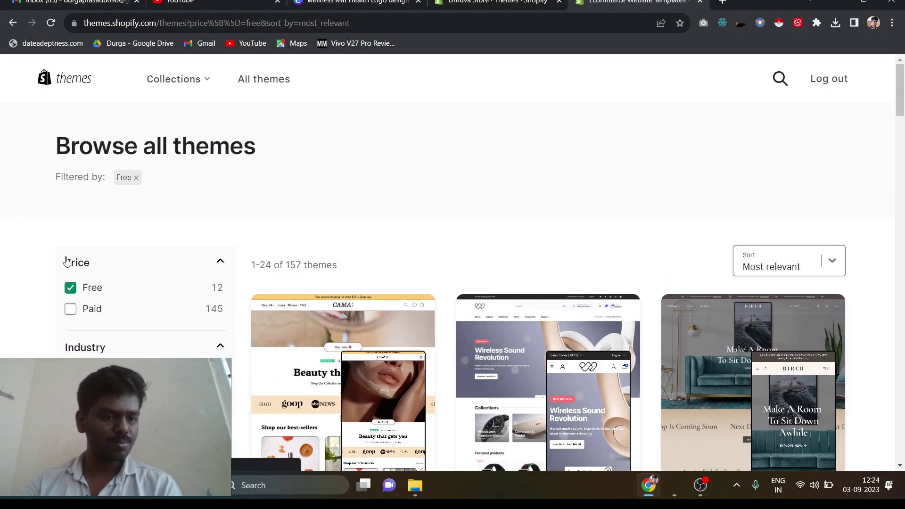
scroll(321, 284, down, 5)
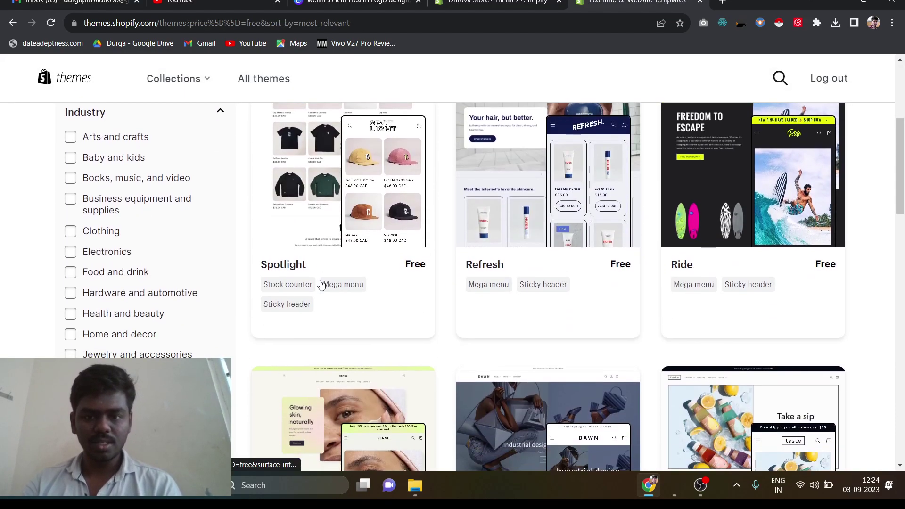
scroll(321, 285, down, 5)
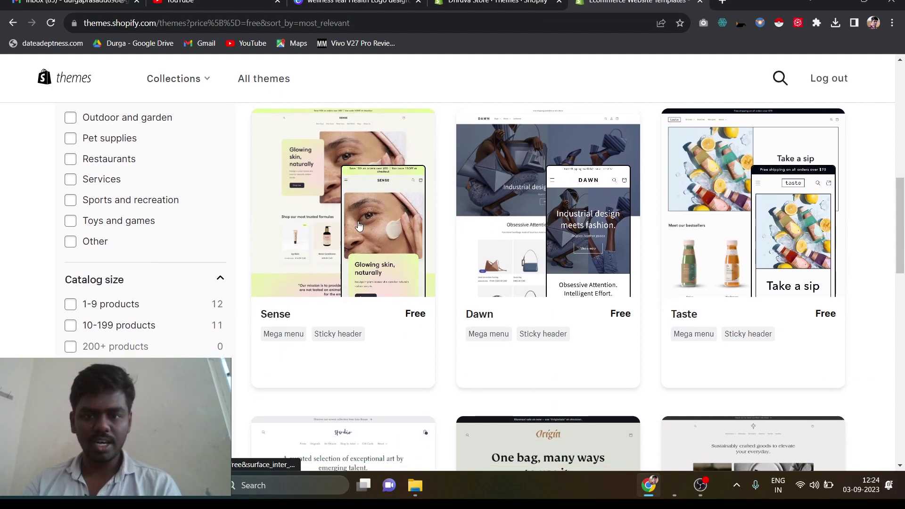
click(500, 267)
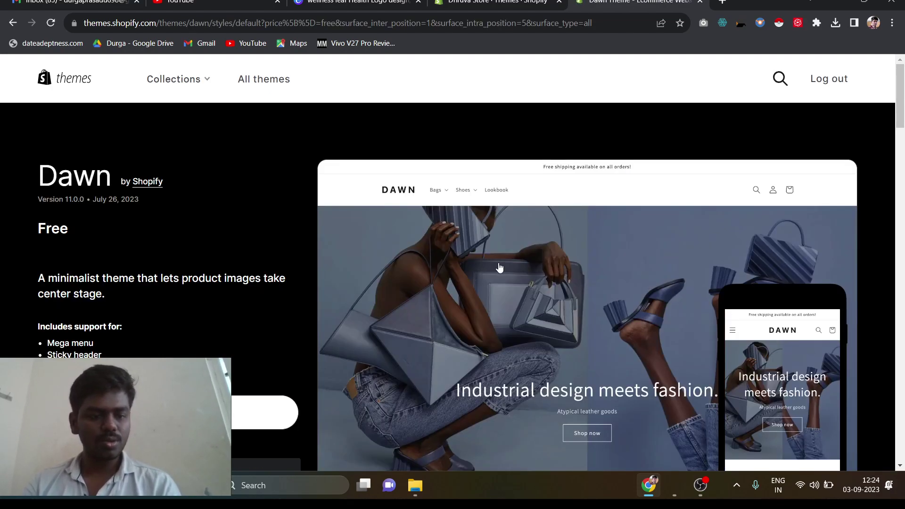
Review the Dawn theme's features and try the theme so it is added to the store's theme library.
scroll(166, 324, down, 2)
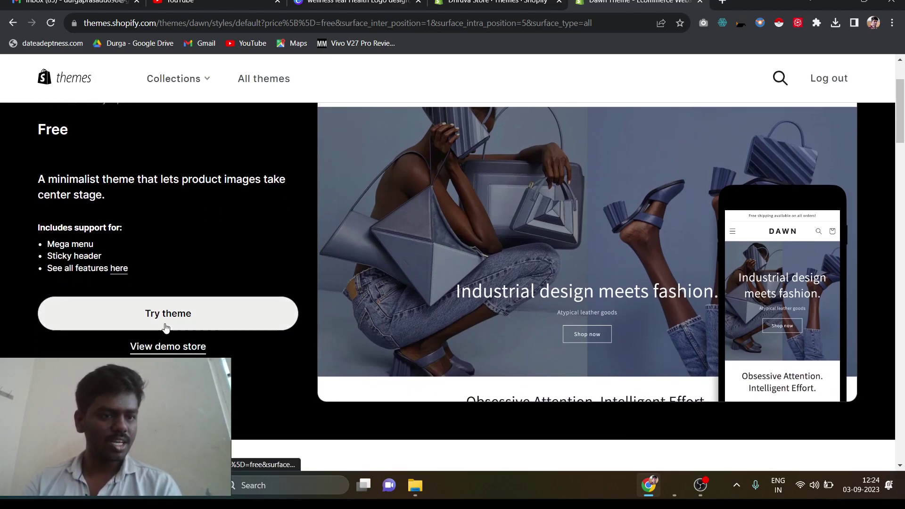
scroll(166, 327, down, 10)
scroll(165, 329, down, 7)
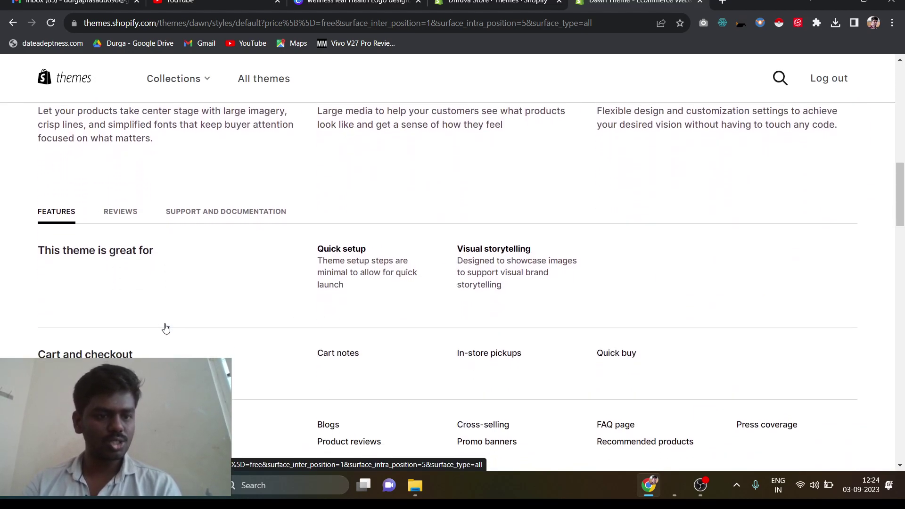
scroll(166, 327, down, 5)
scroll(165, 328, up, 20)
scroll(166, 328, up, 2)
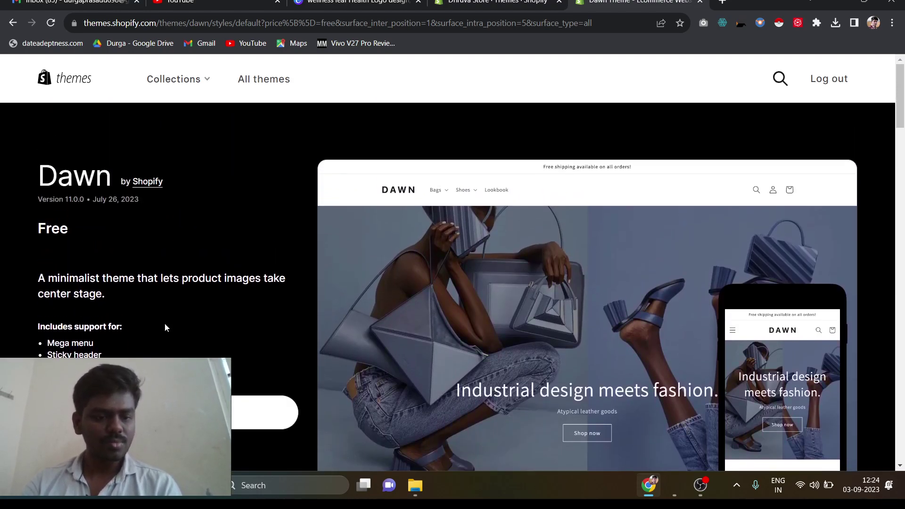
click(166, 412)
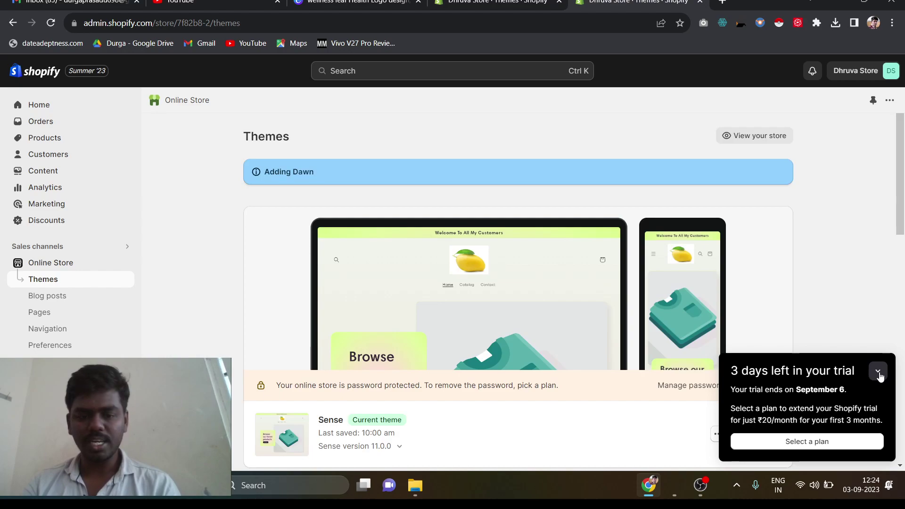
Collapse the trial notice and check the additional actions offered for the current Sense theme, choosing none.
click(880, 372)
scroll(880, 376, down, 3)
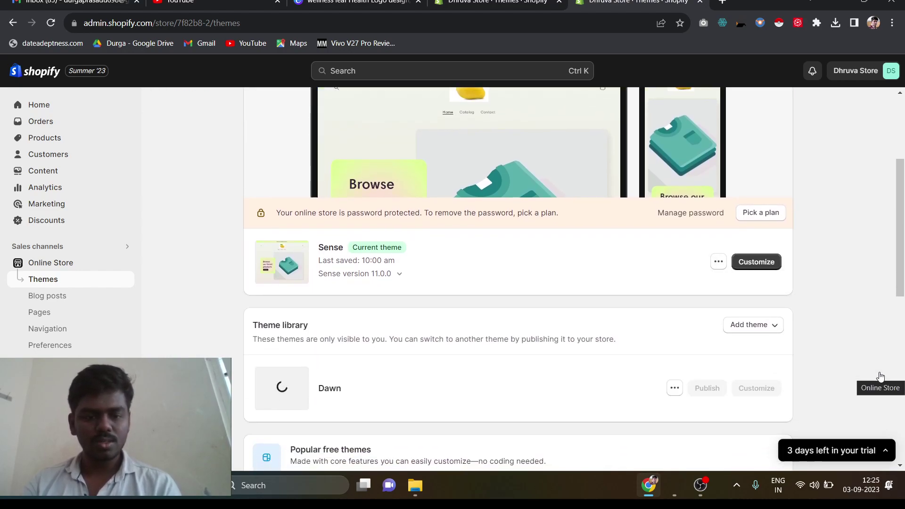
click(719, 262)
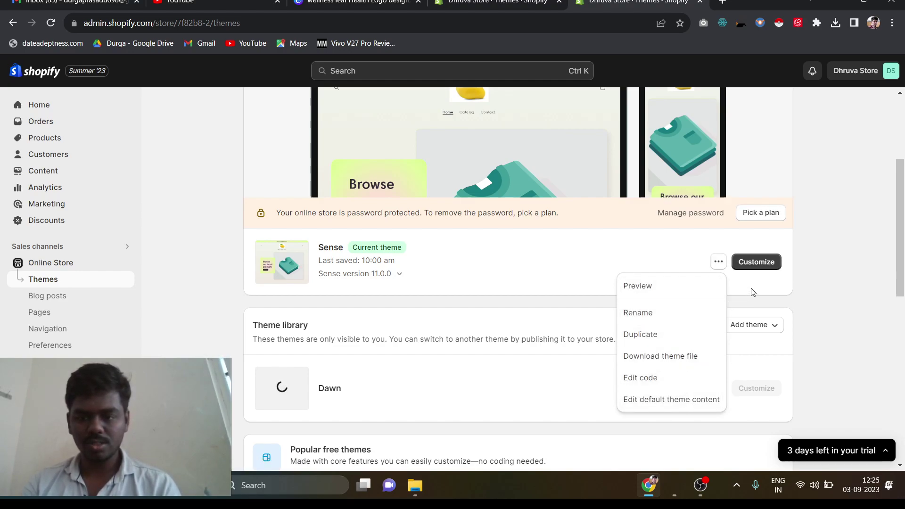
click(805, 316)
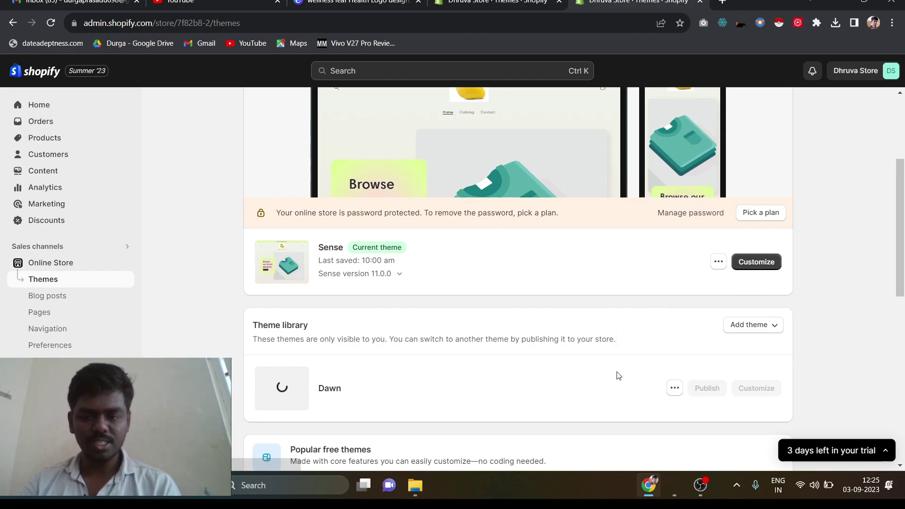
Open the theme editor for the newly added Dawn theme in a separate browser tab and switch to it.
scroll(619, 376, down, 1)
scroll(618, 375, down, 1)
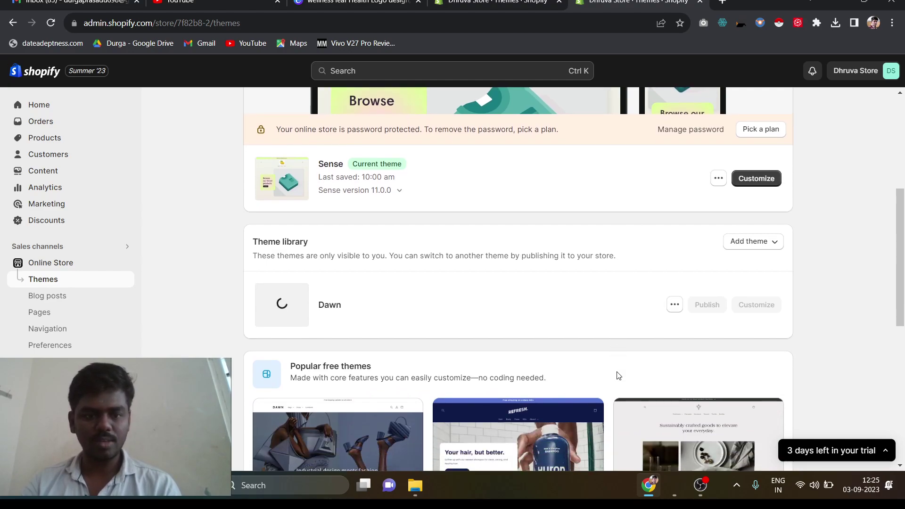
scroll(619, 376, up, 1)
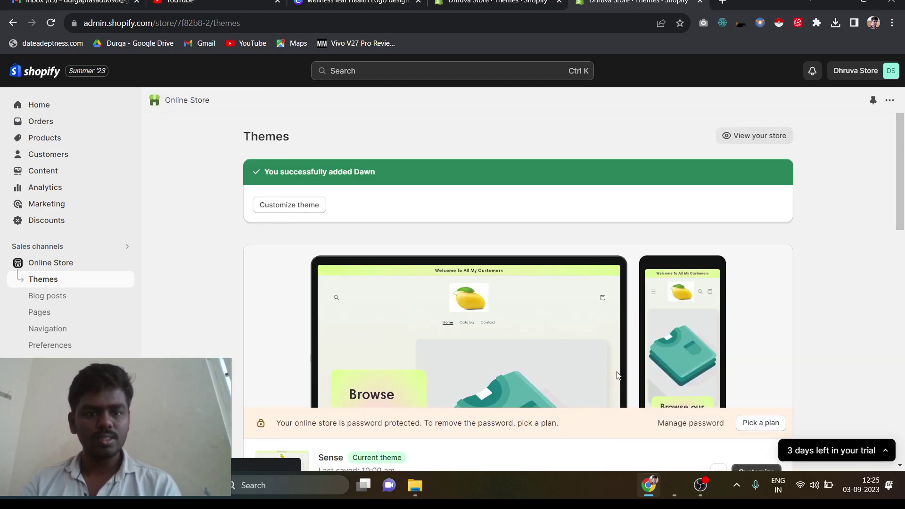
scroll(616, 374, down, 8)
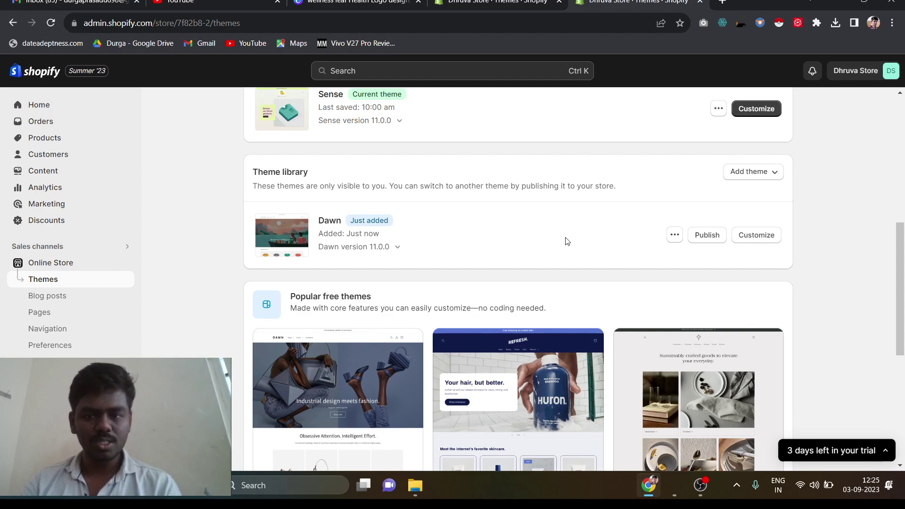
right_click(739, 241)
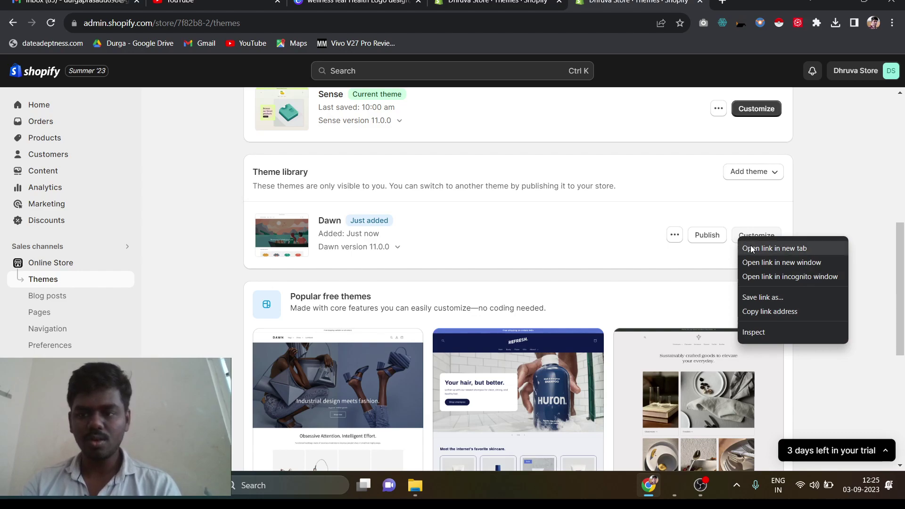
click(752, 248)
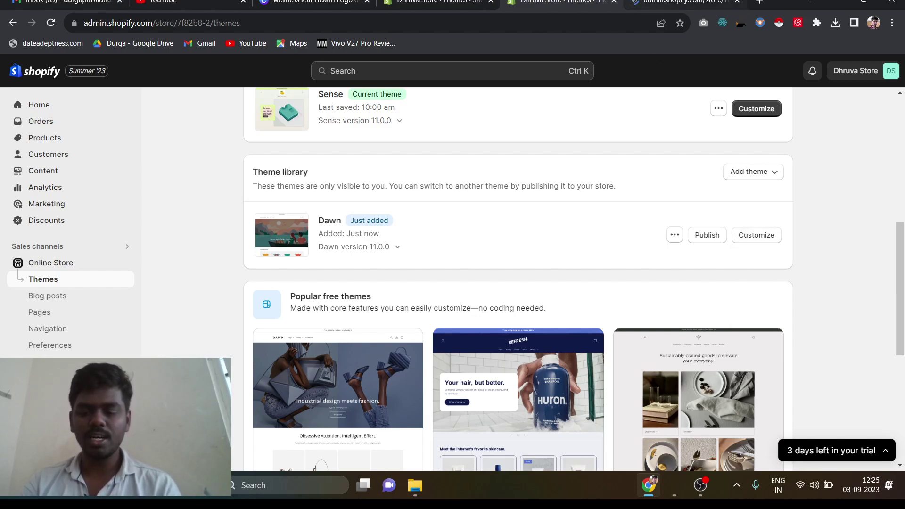
click(660, 4)
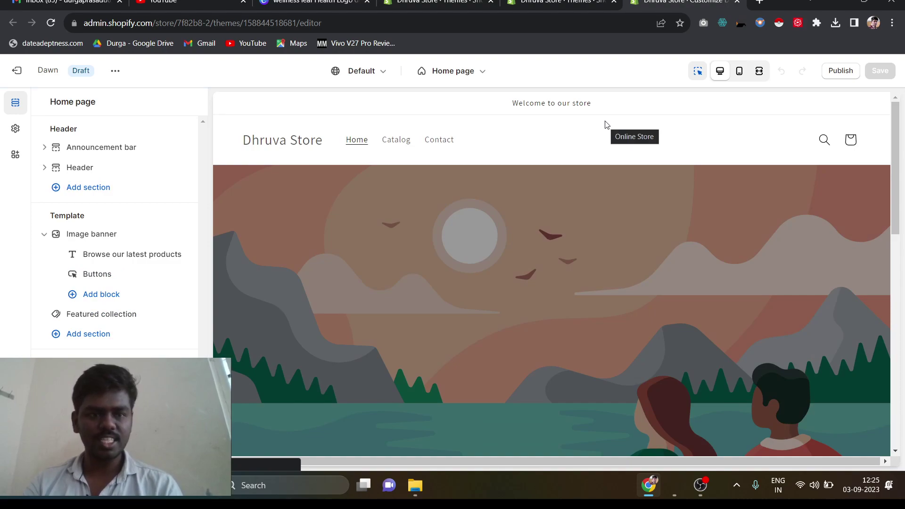
Set the announcement bar's color scheme to Scheme 3 and look over the section's remaining settings and actions.
click(125, 149)
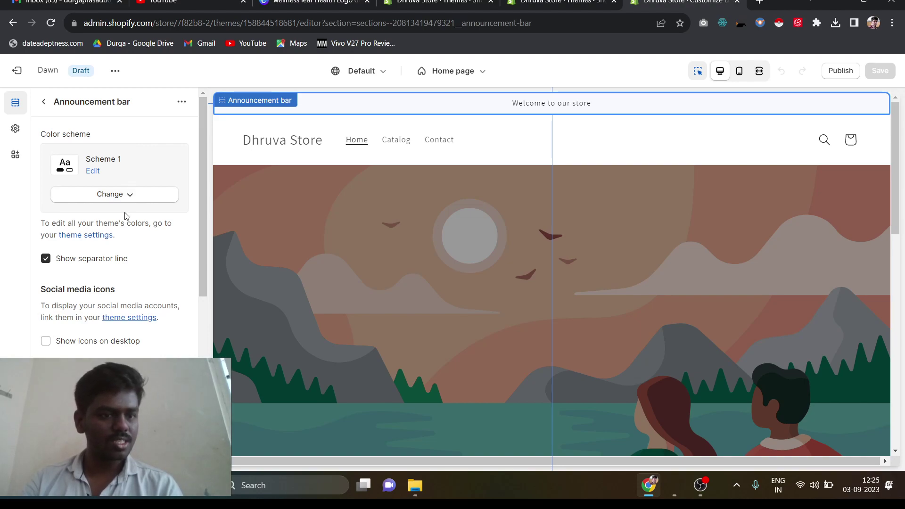
click(131, 198)
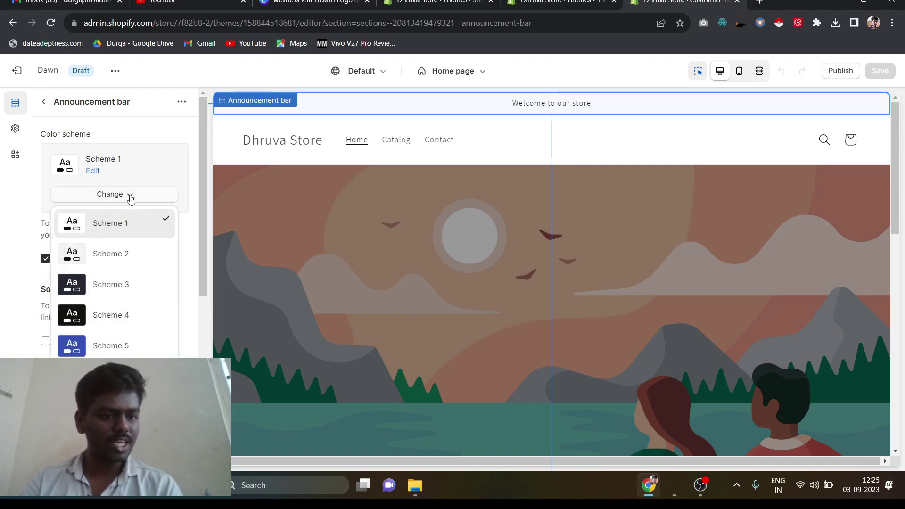
click(103, 284)
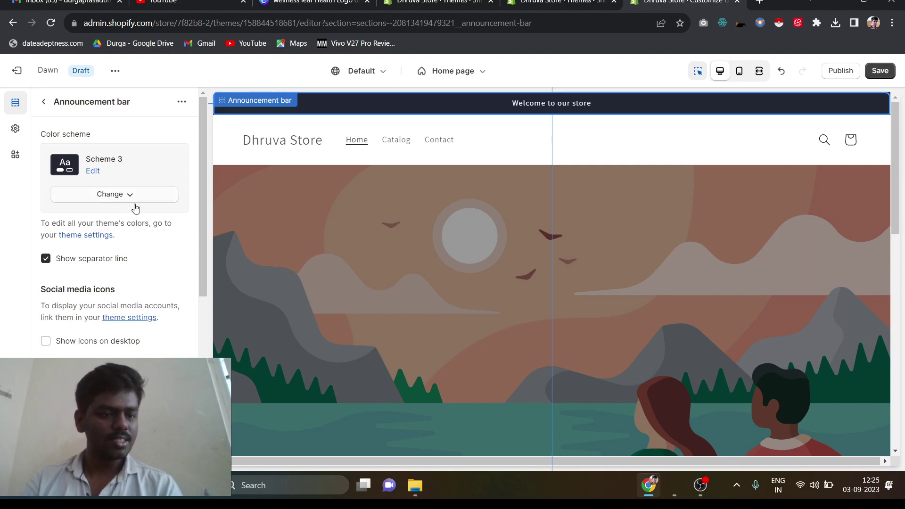
scroll(121, 308, down, 5)
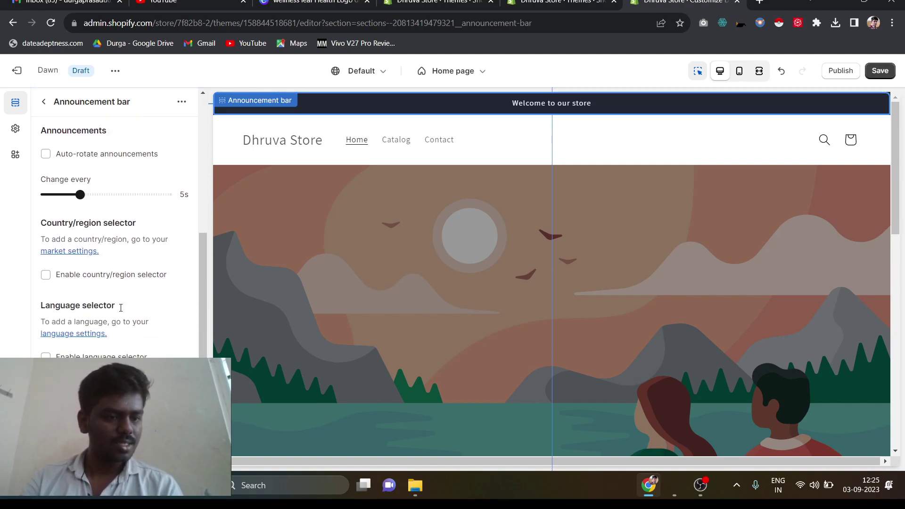
scroll(121, 308, up, 5)
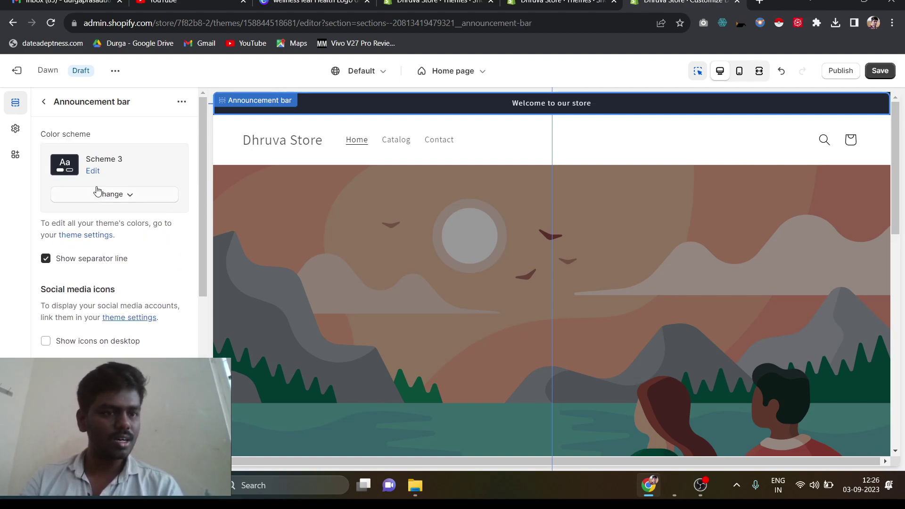
click(182, 103)
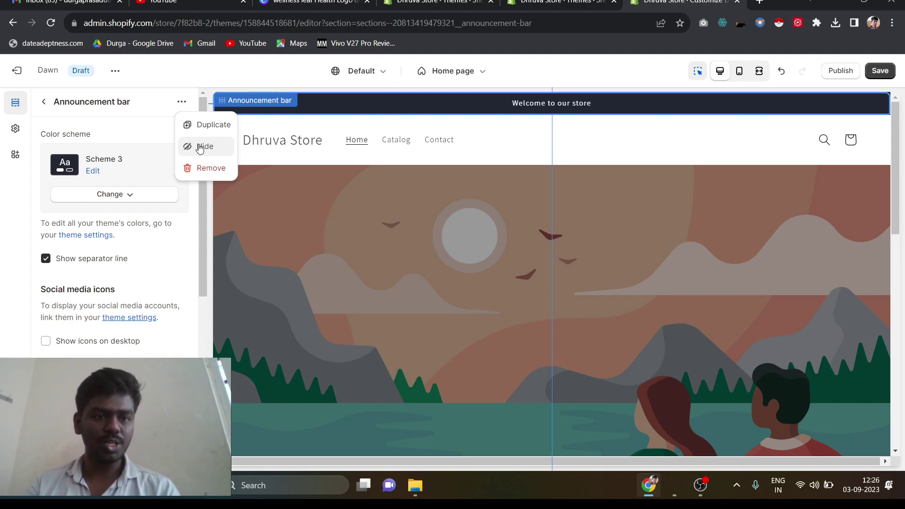
click(44, 103)
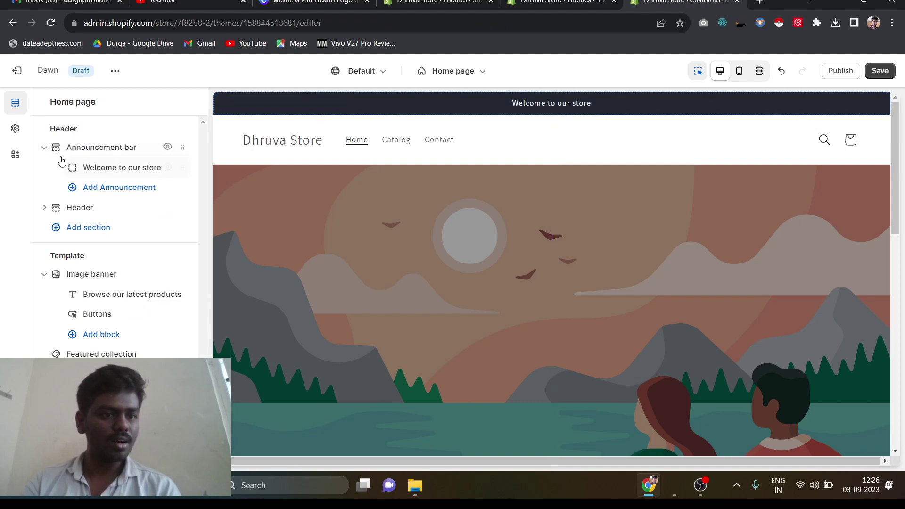
Replace the text of the announcement in the announcement bar with "Welcome To All My Customers".
click(102, 169)
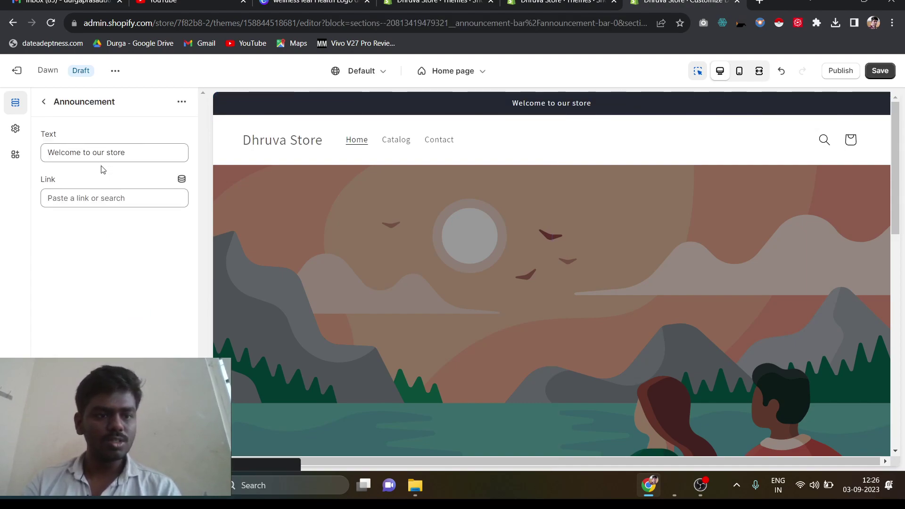
click(148, 156)
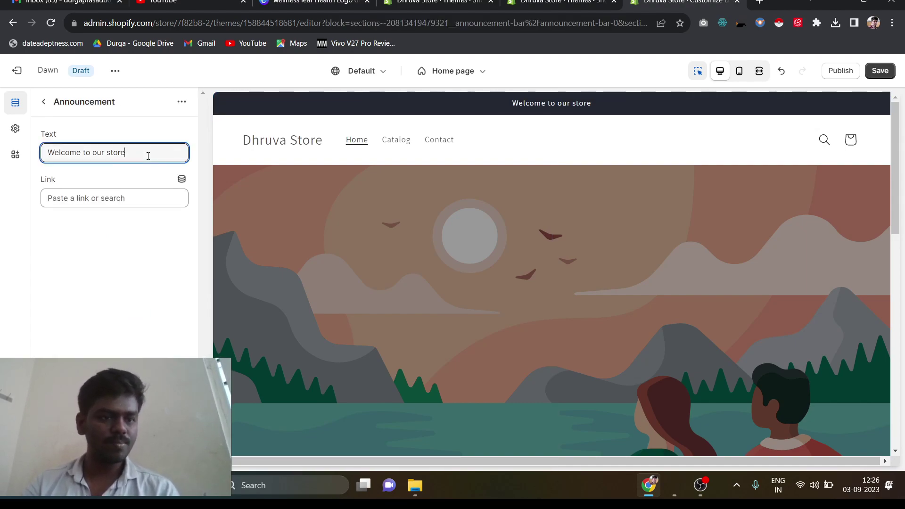
key(ctrl+a)
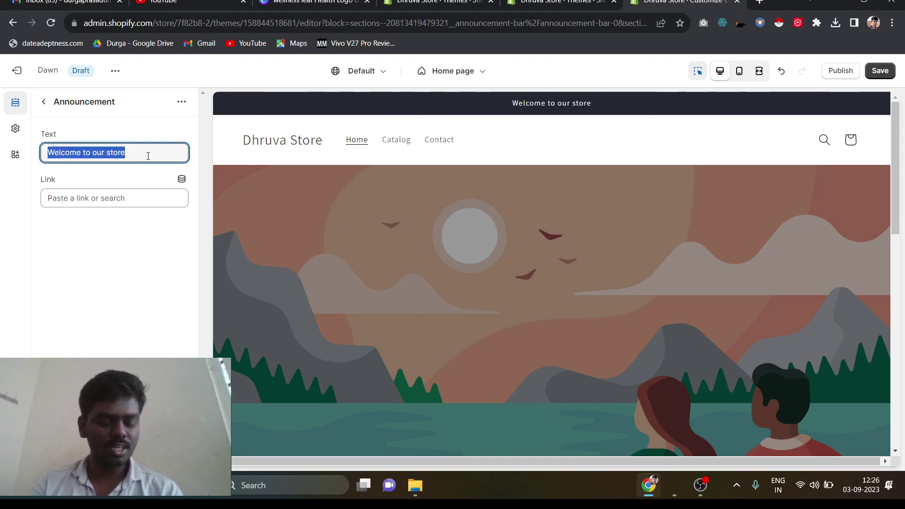
text(We)
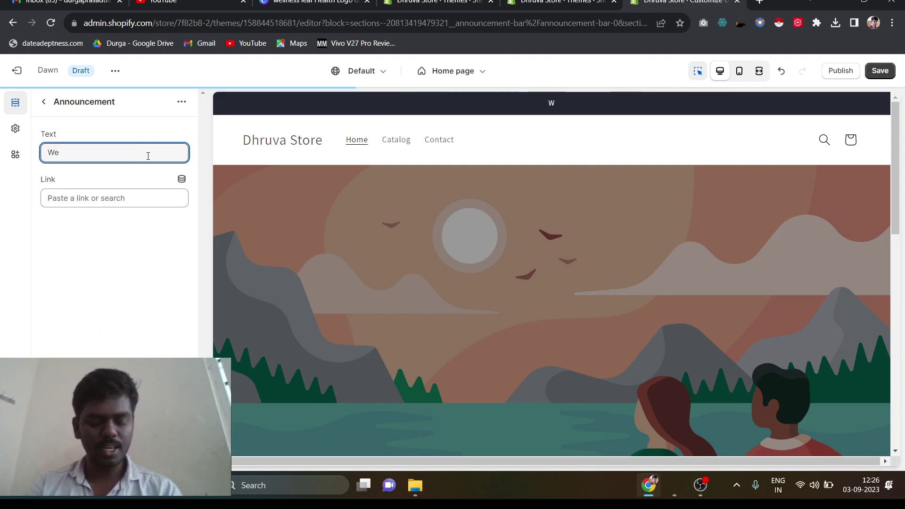
text(lcom)
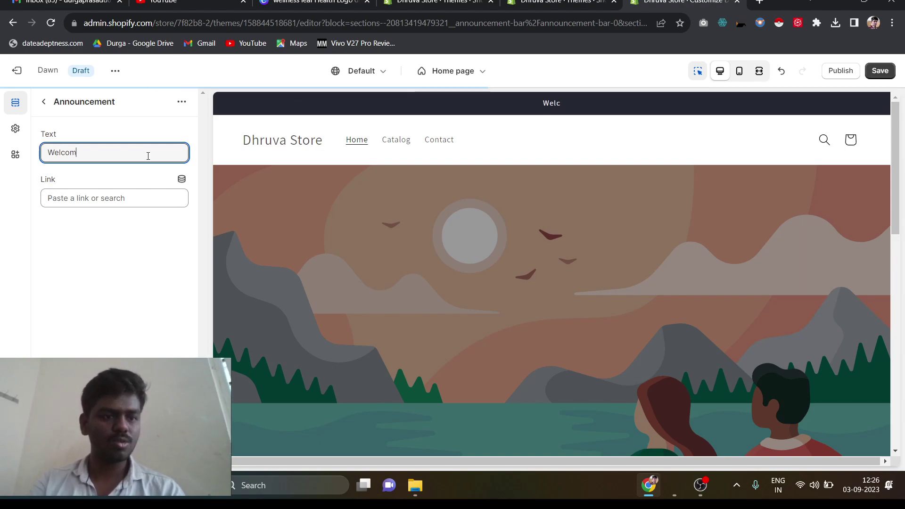
text(e TO)
key(BackSpace)
text(o All)
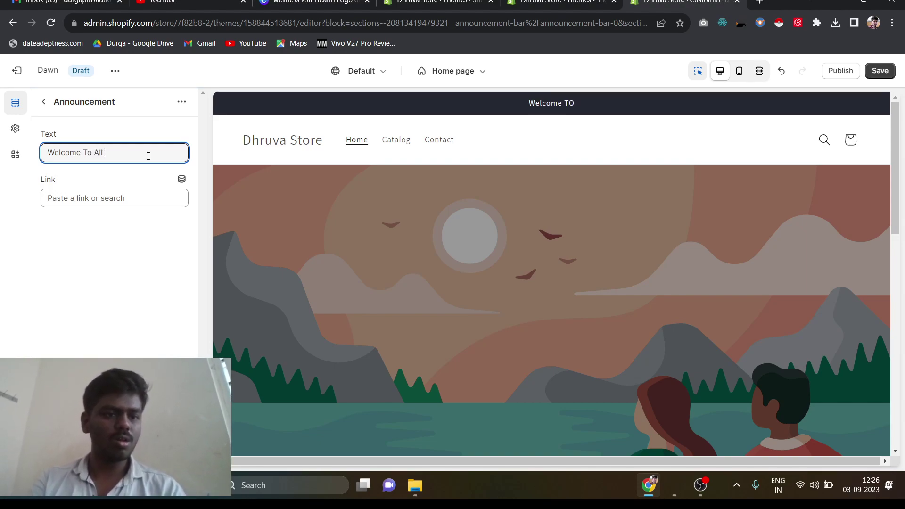
text( My)
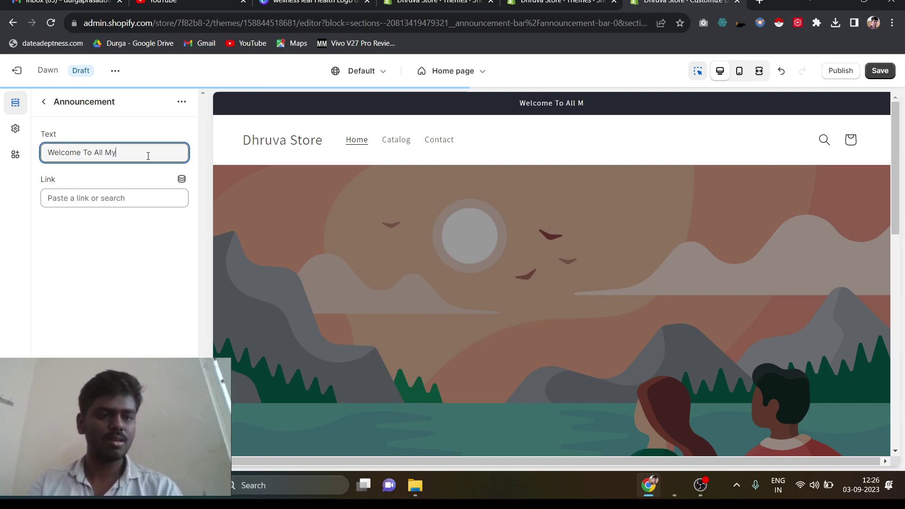
text( Customers)
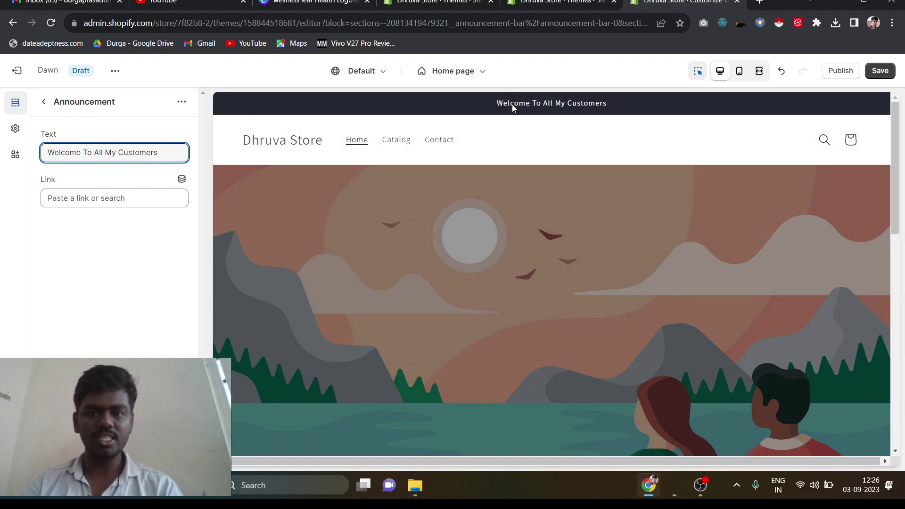
Check the announcement's additional actions and the link destinations offered, choosing none, and return to the home page sections.
click(181, 104)
click(182, 104)
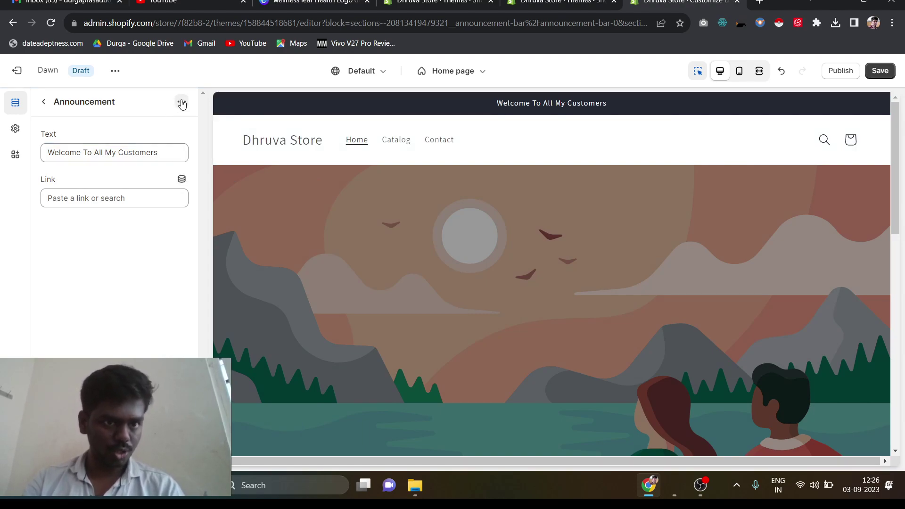
click(128, 198)
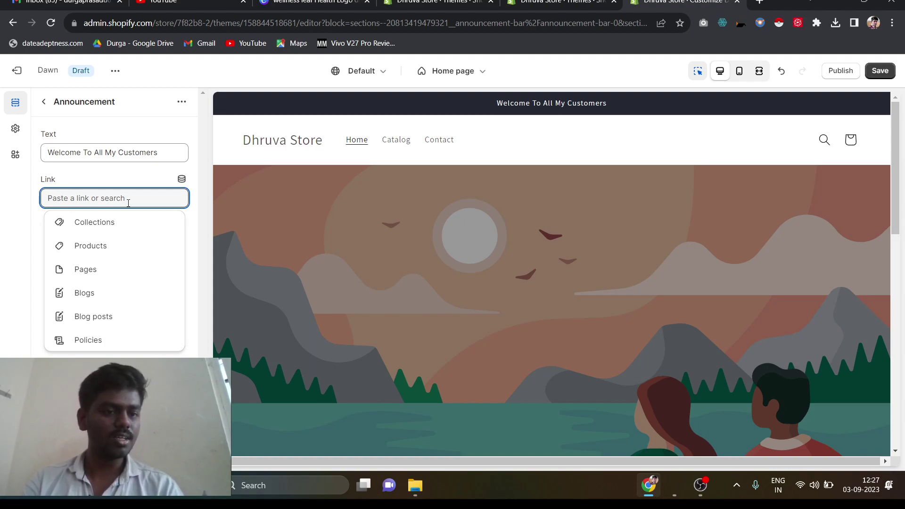
click(45, 102)
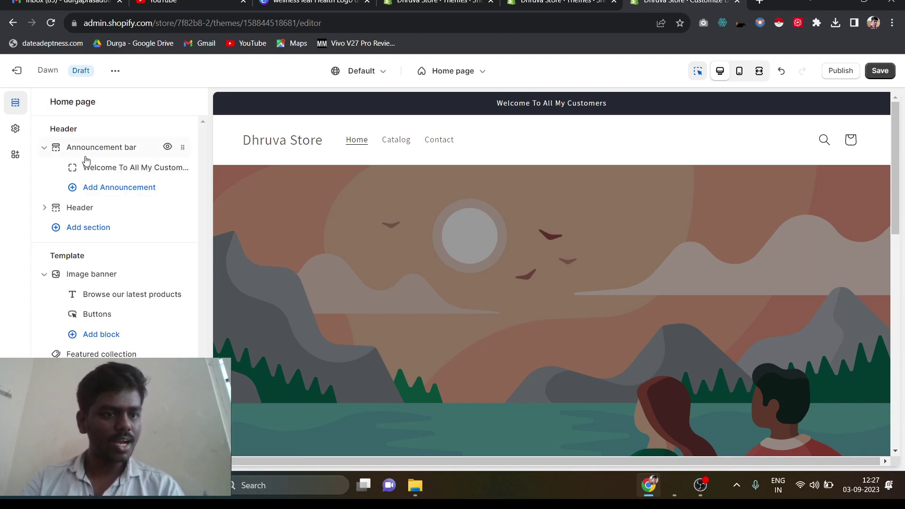
Add a second announcement to the announcement bar and view its text and link settings.
click(98, 195)
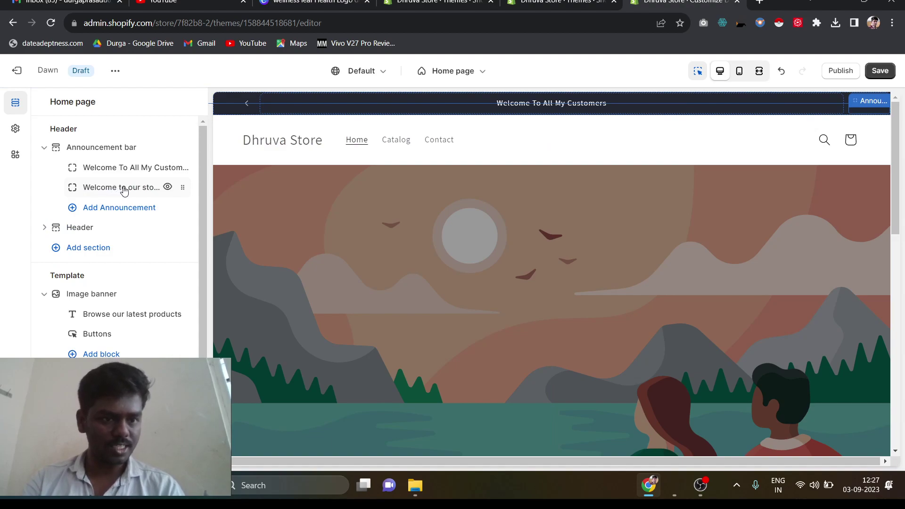
click(125, 190)
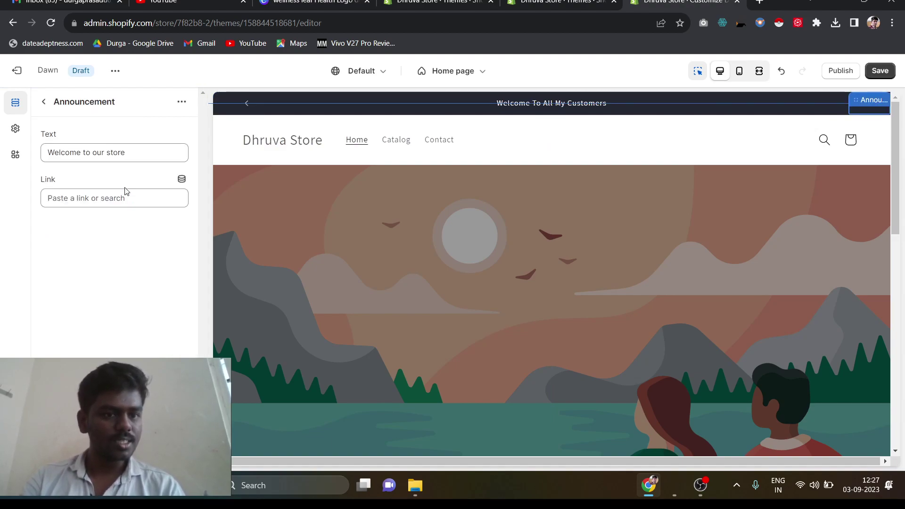
click(141, 153)
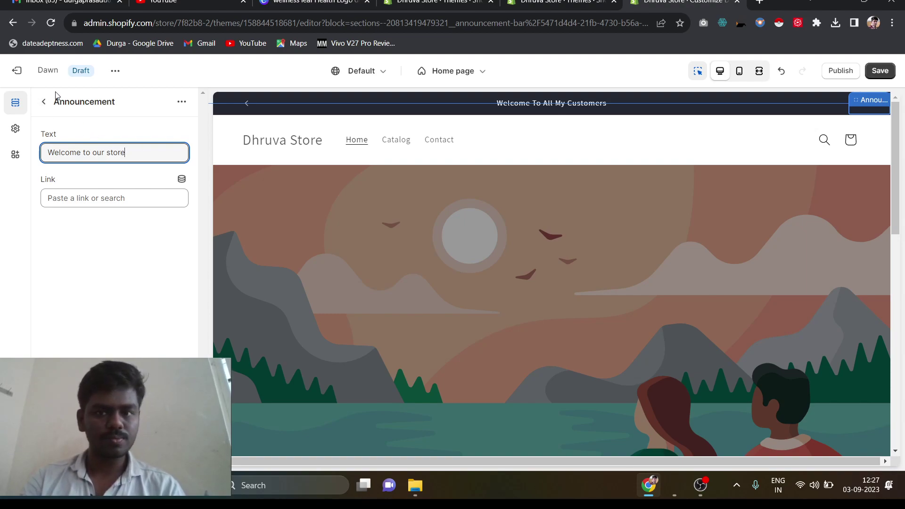
click(48, 105)
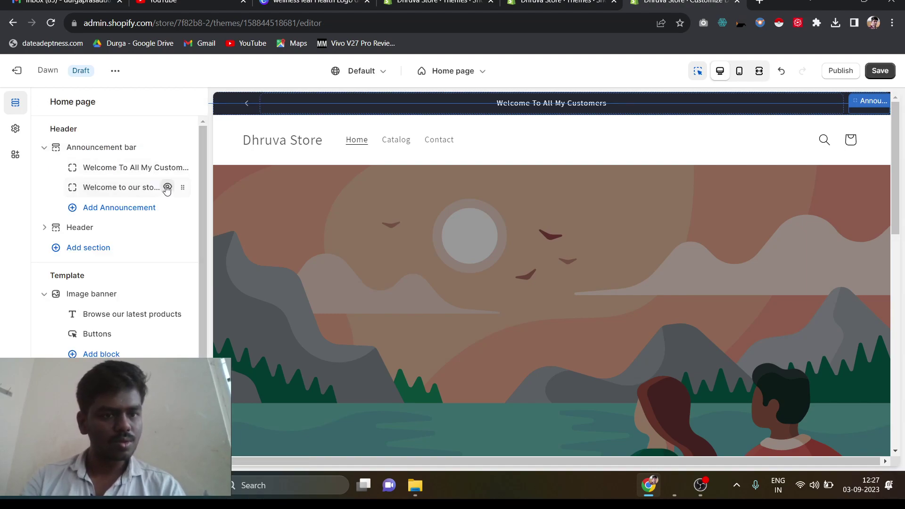
Hide and show again each of the two announcements in the announcement bar, one after the other.
click(167, 187)
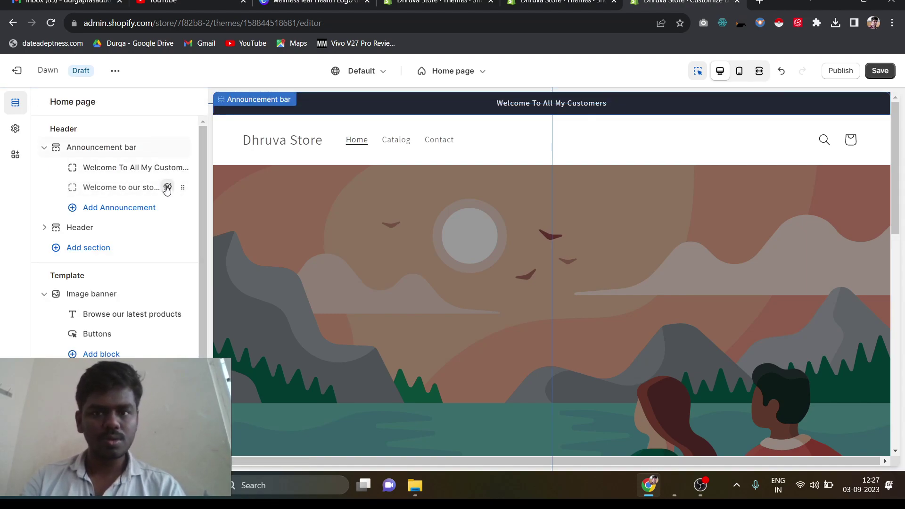
click(167, 188)
mouse_move(168, 170)
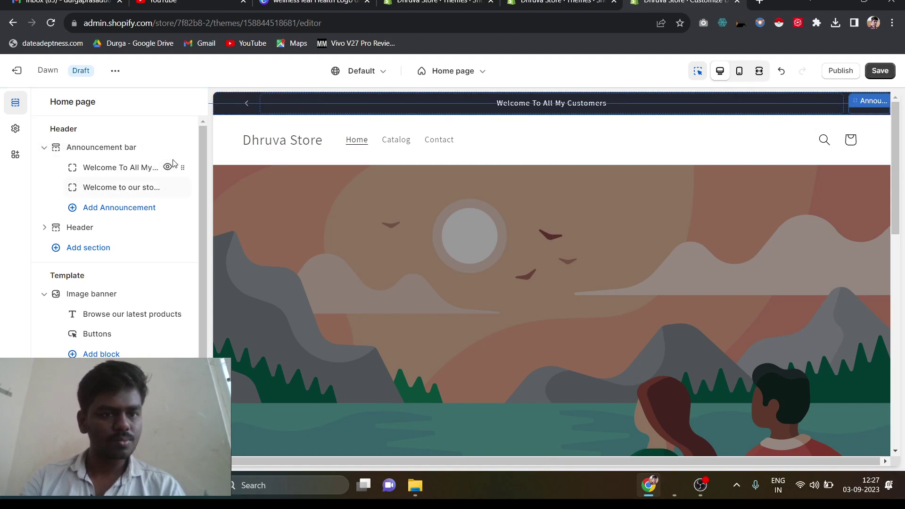
click(167, 168)
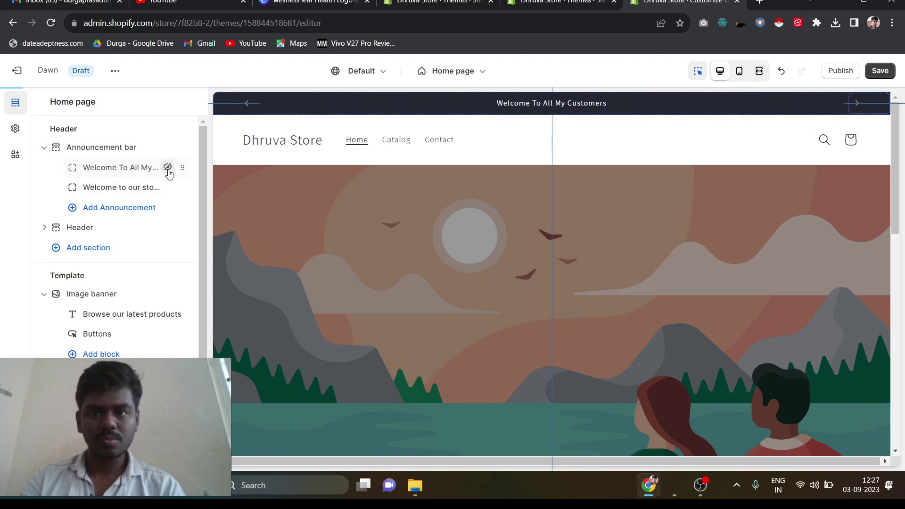
click(168, 169)
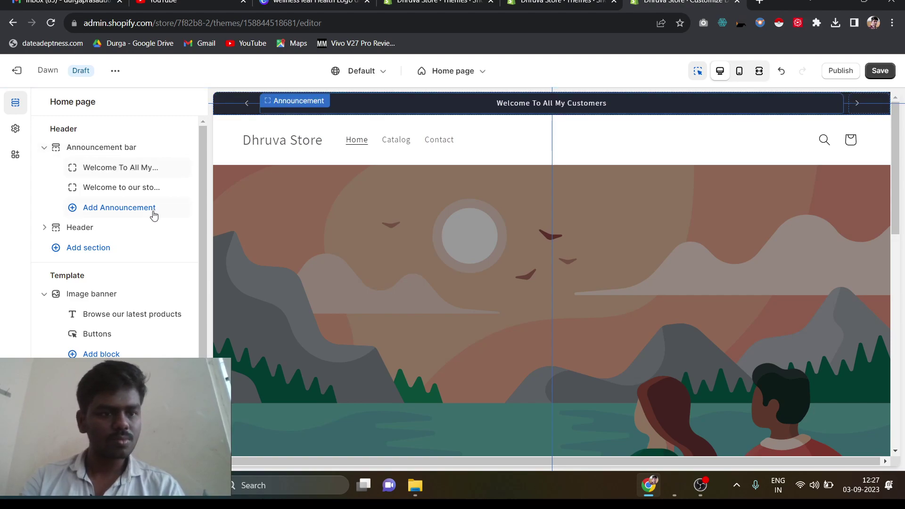
click(709, 489)
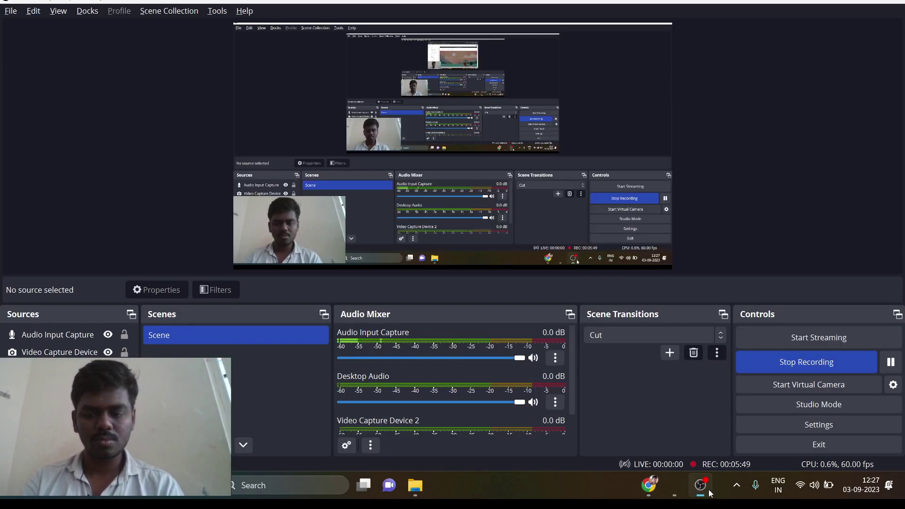
click(892, 362)
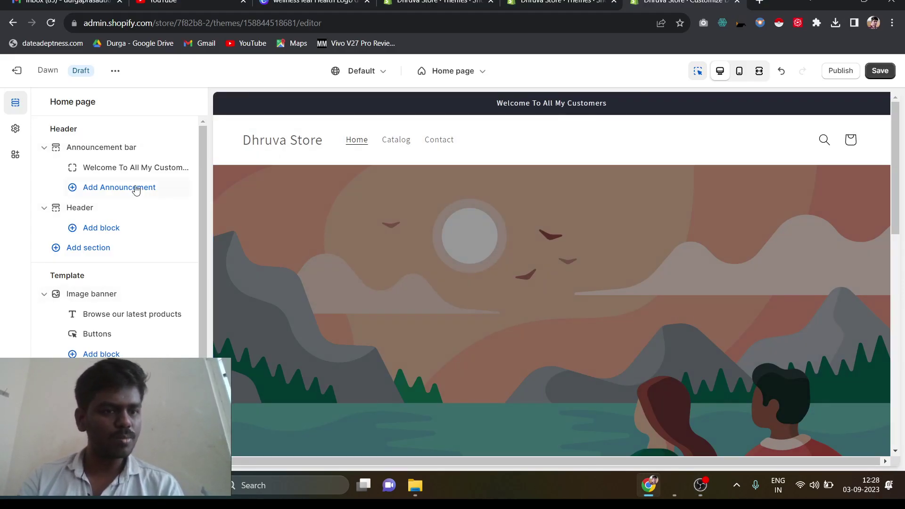
Set the desktop logo position of the Header section to Top center.
click(103, 215)
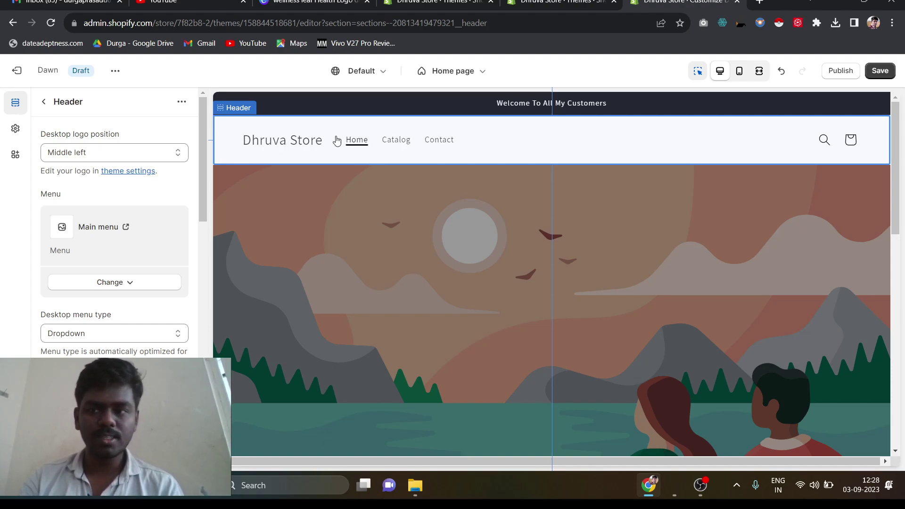
click(101, 154)
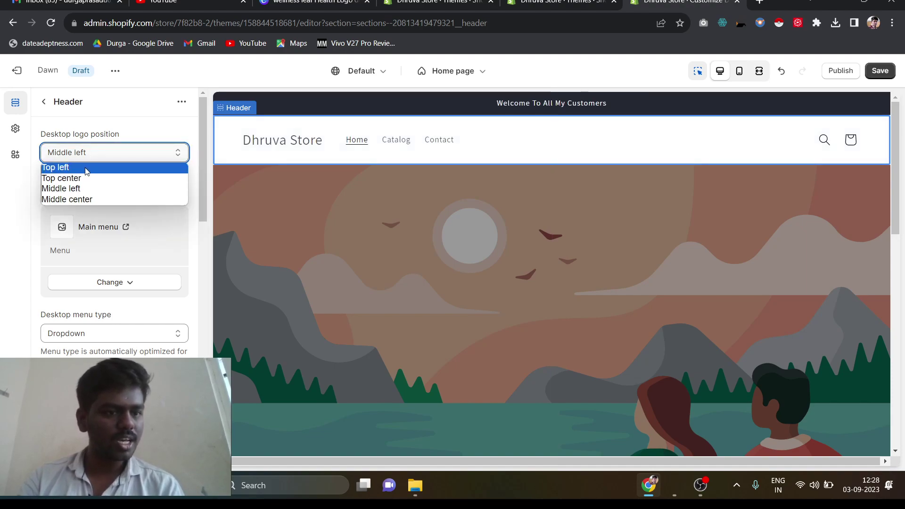
click(85, 178)
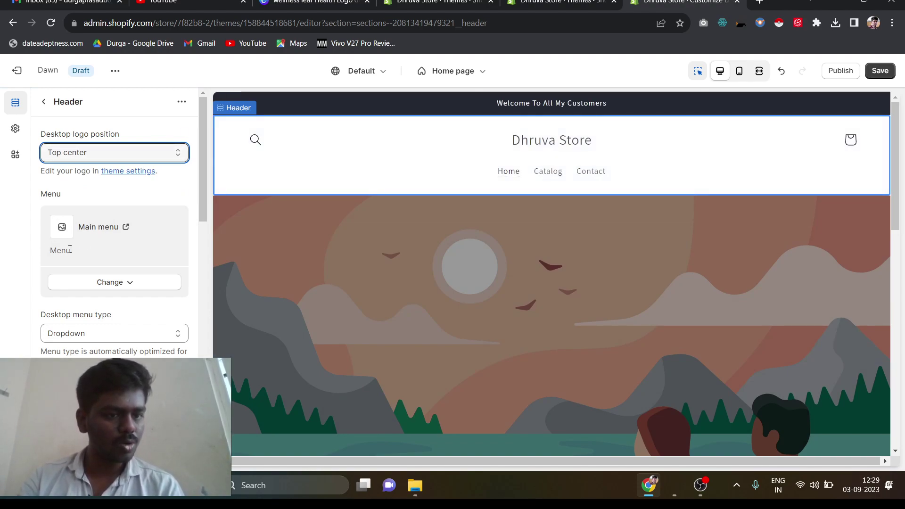
Look through the header's settings for menu type, color schemes, selectors, mobile logo position and spacing, changing none.
scroll(82, 241, down, 5)
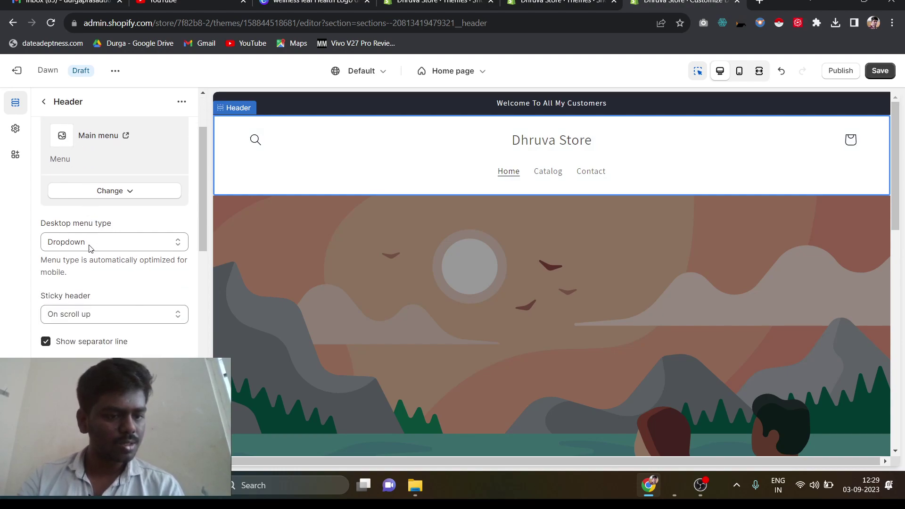
scroll(90, 249, down, 8)
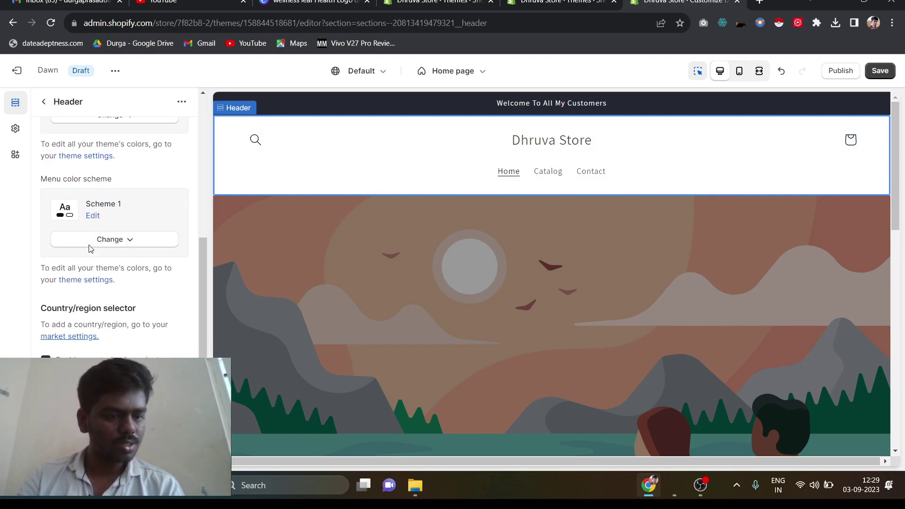
scroll(90, 249, down, 1)
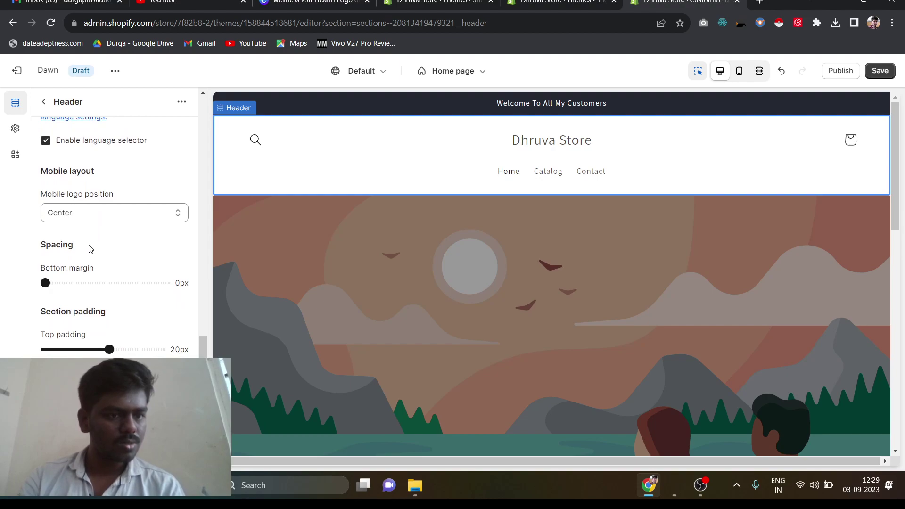
click(101, 215)
click(101, 214)
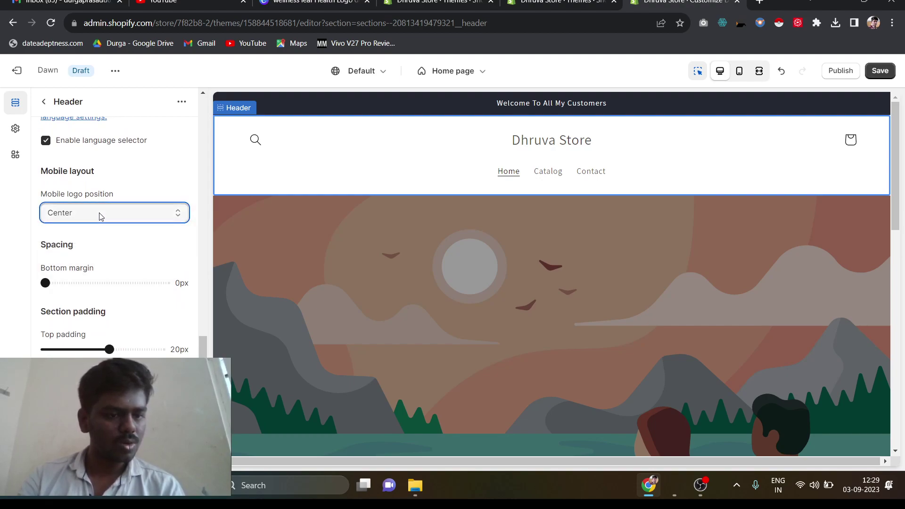
scroll(100, 216, up, 10)
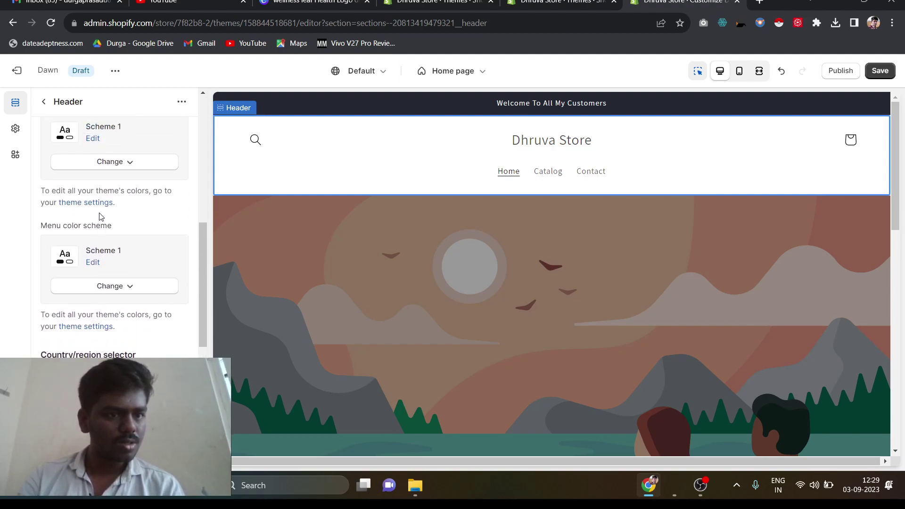
scroll(101, 216, up, 4)
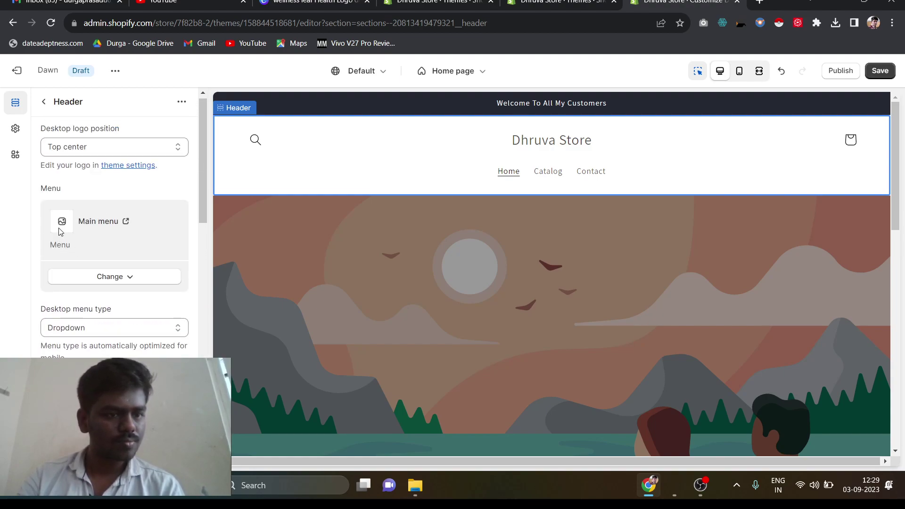
Check which menus can be assigned to the header, choosing none, and return to the home page sections.
click(112, 278)
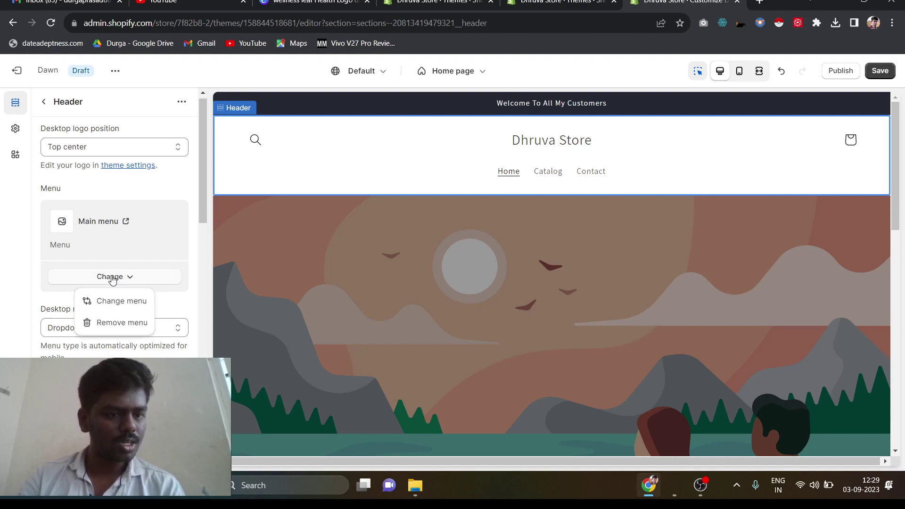
click(114, 303)
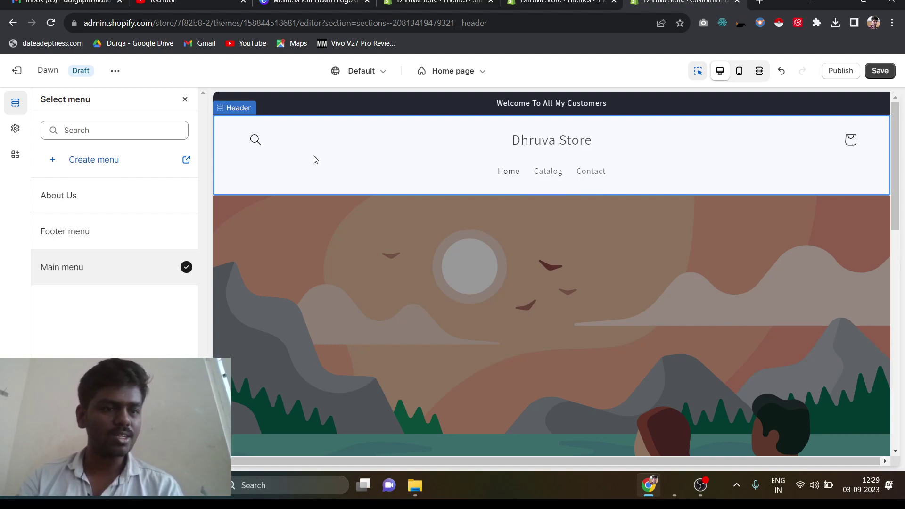
click(185, 99)
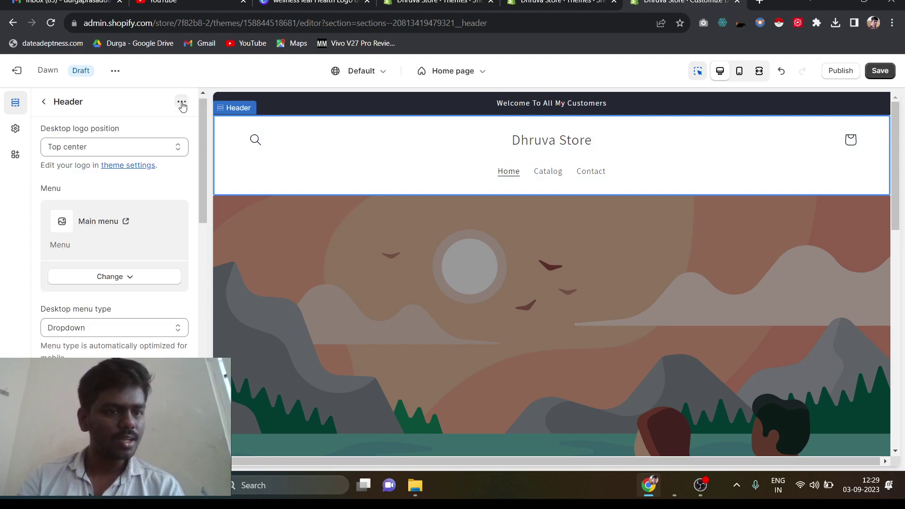
click(44, 102)
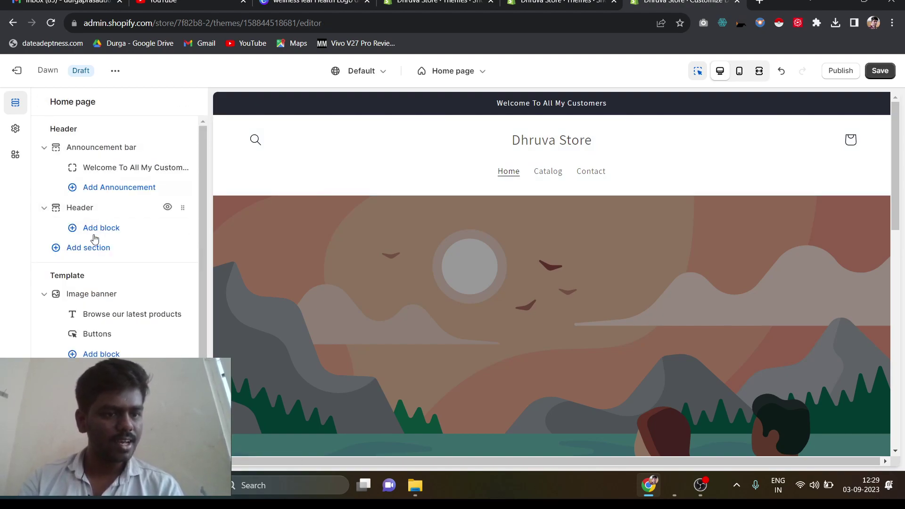
scroll(94, 238, down, 1)
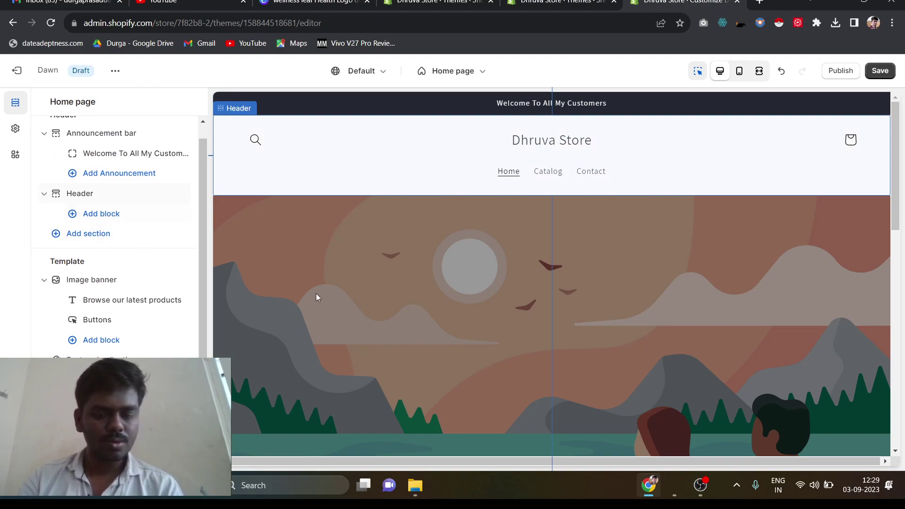
click(693, 490)
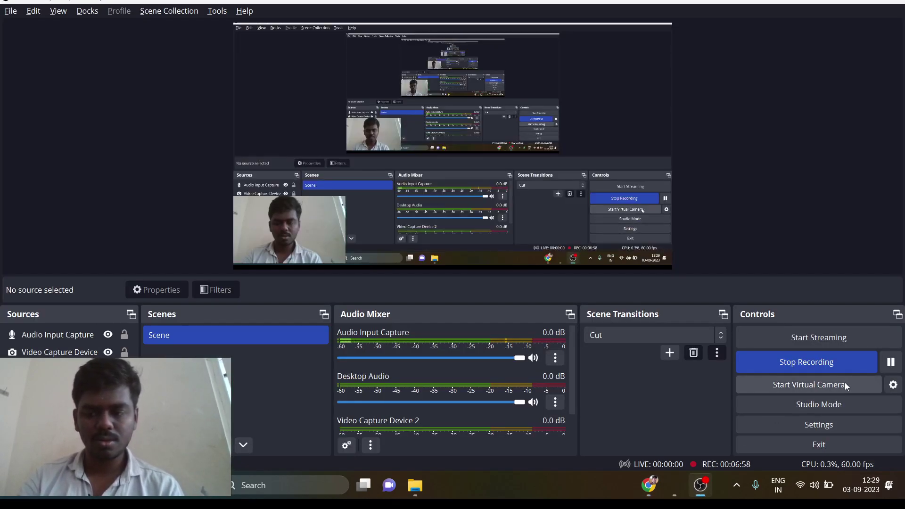
click(891, 363)
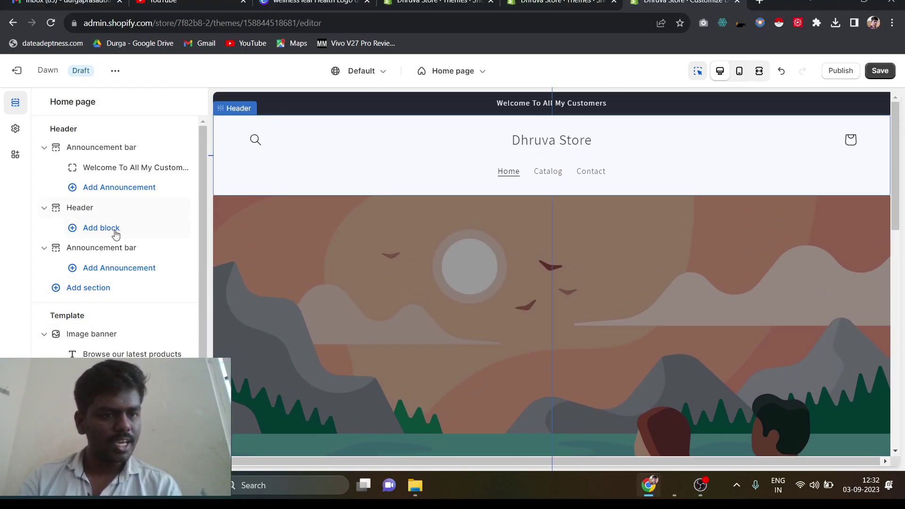
Check the blocks offered for the Header section and close the list without adding one.
click(115, 233)
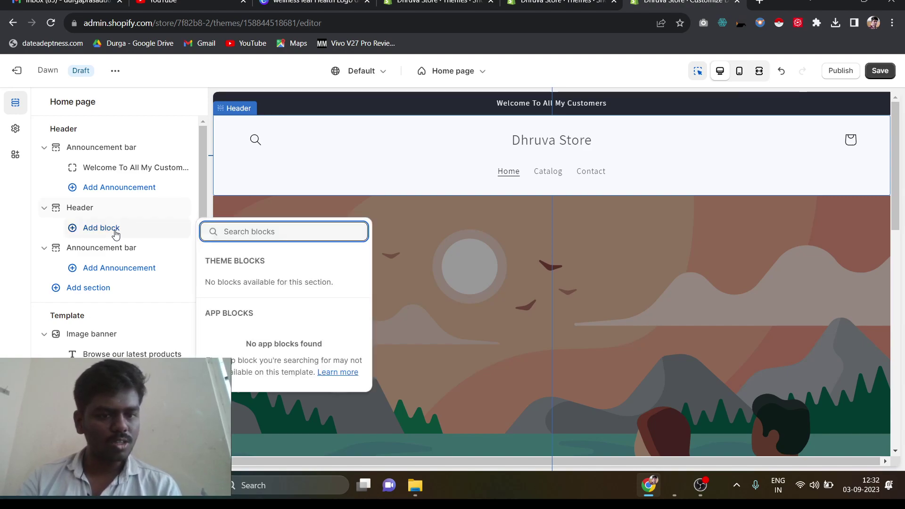
click(116, 233)
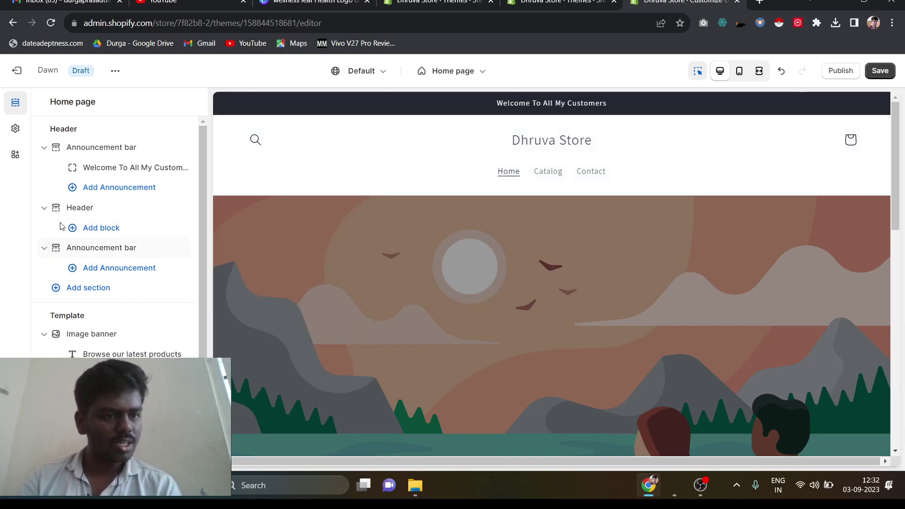
Add an announcement to the announcement bar below the header, and hide and show it again.
click(97, 270)
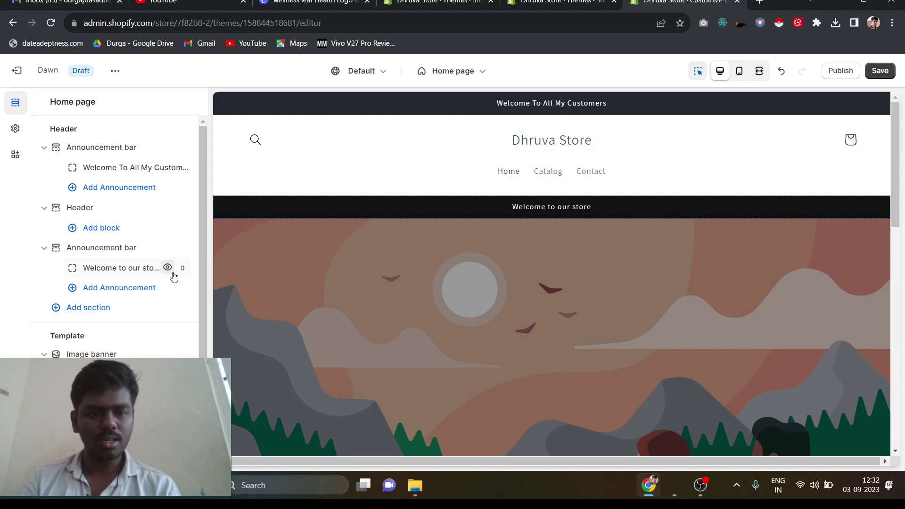
click(167, 267)
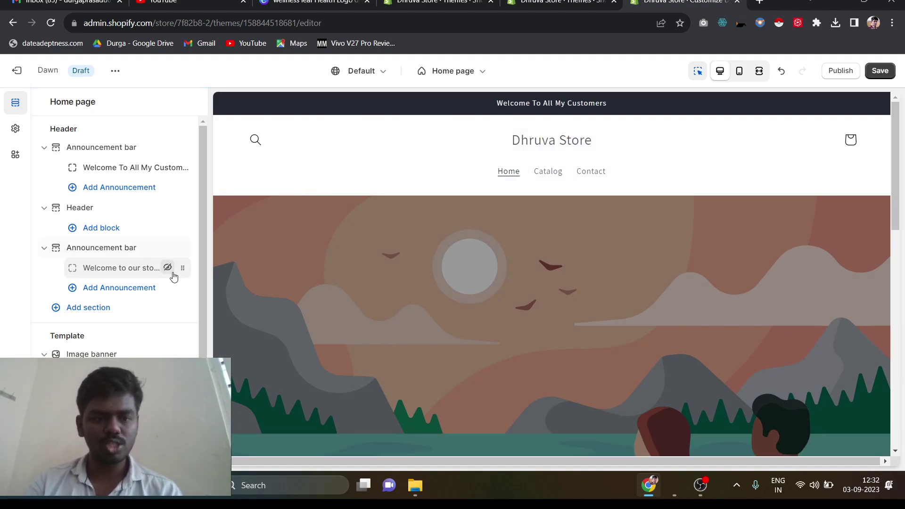
click(173, 273)
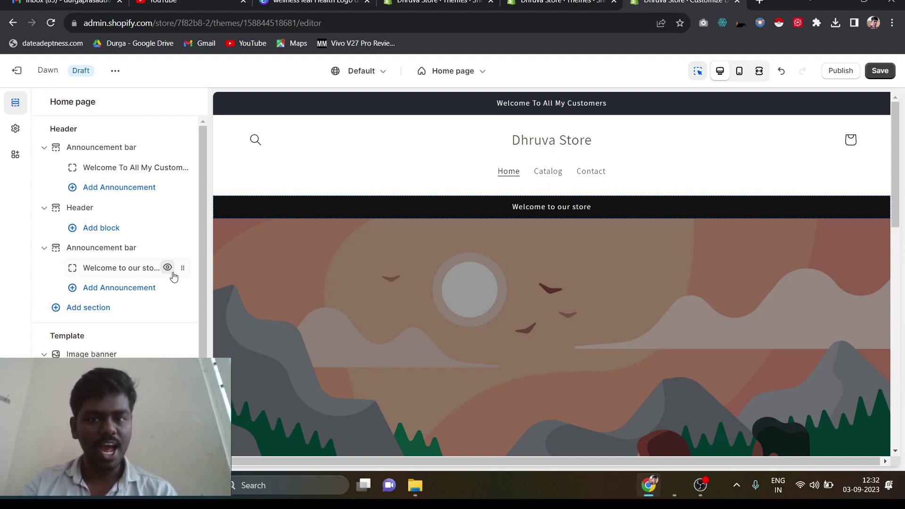
Replace the image banner's heading text with "These Are Gooods" and set the heading size to Medium.
scroll(172, 277, down, 1)
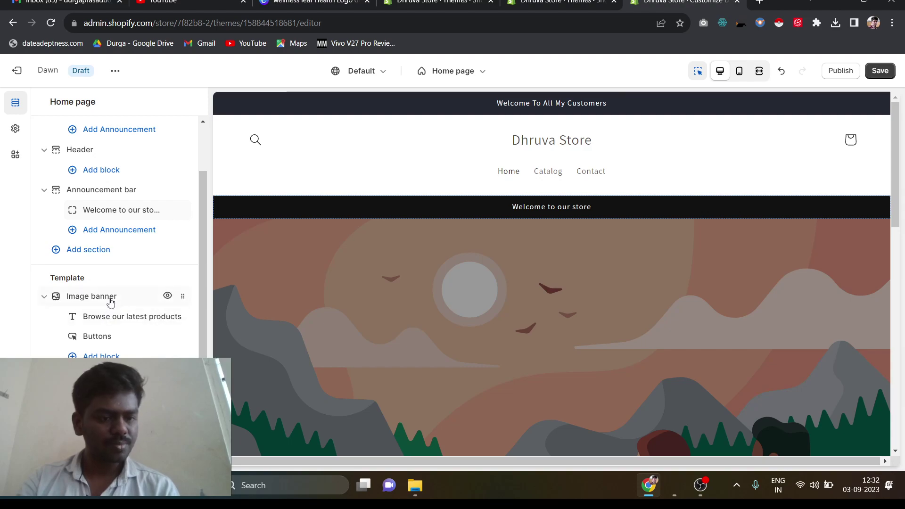
mouse_move(111, 302)
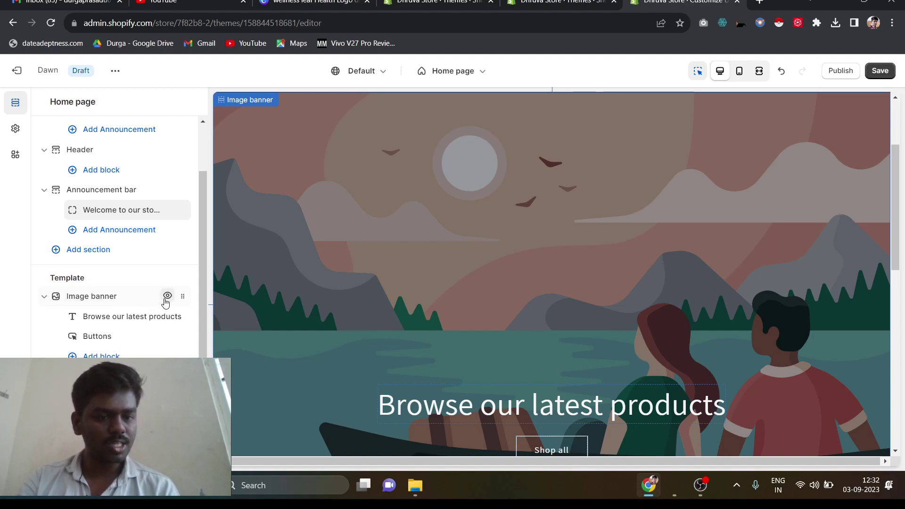
click(118, 317)
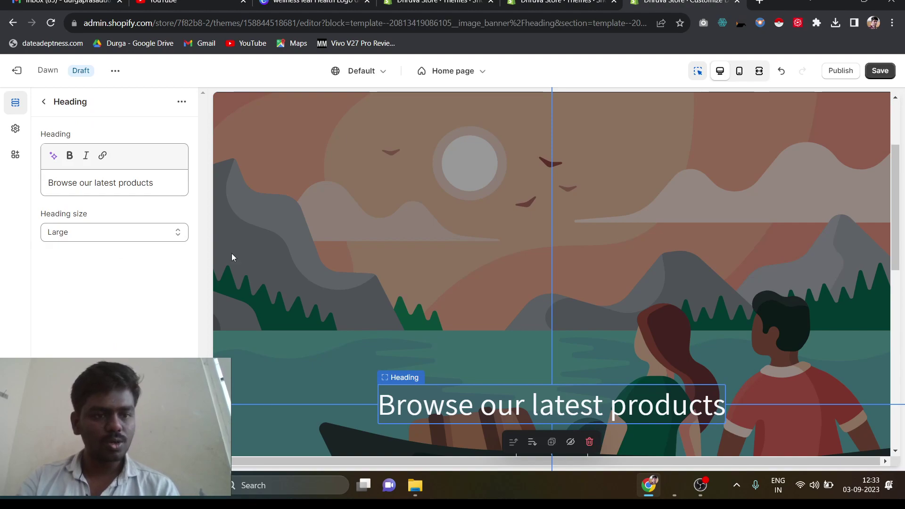
scroll(322, 336, down, 1)
scroll(322, 332, down, 1)
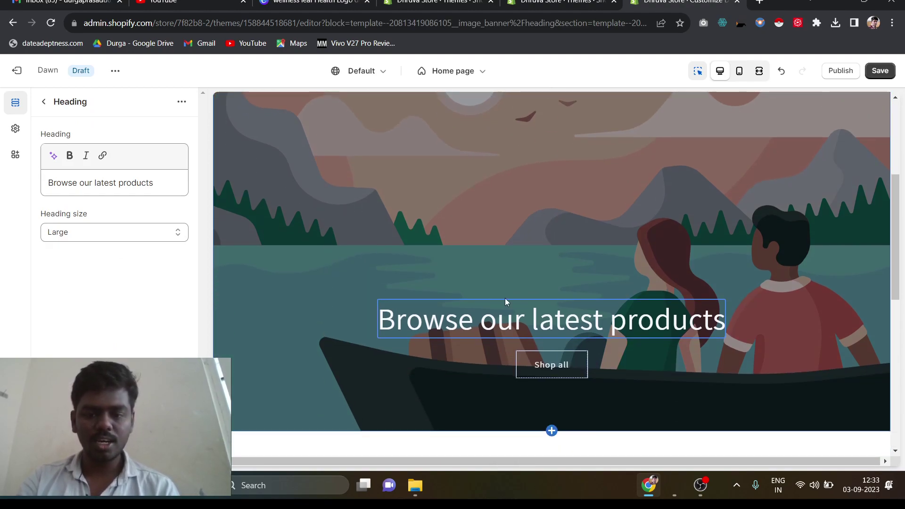
click(170, 179)
key(ctrl+a)
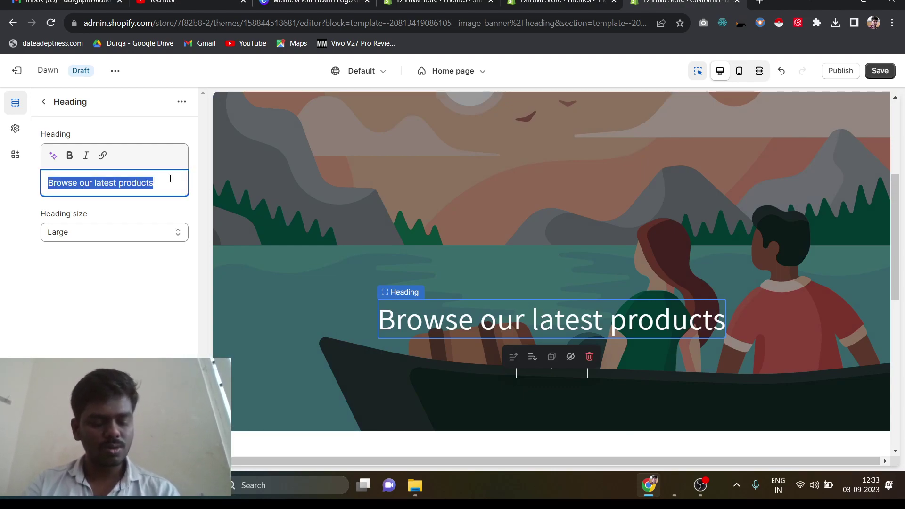
text(These )
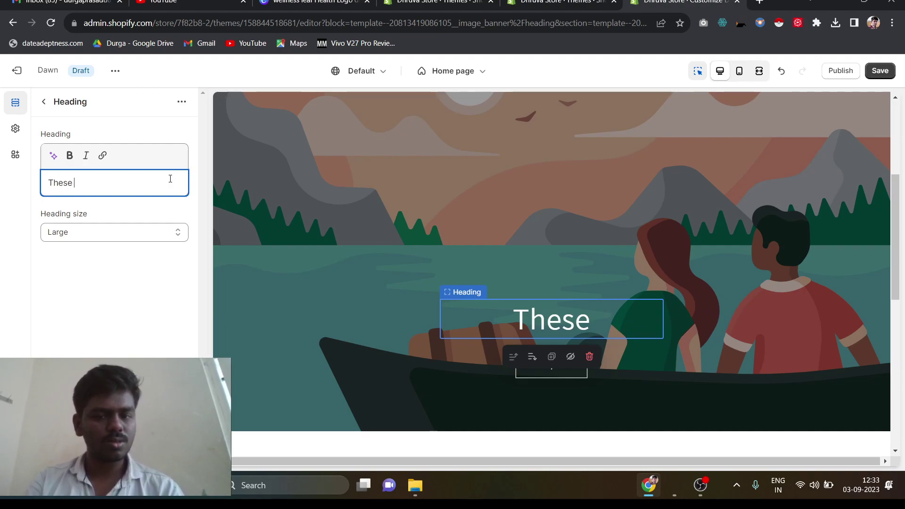
text(Are)
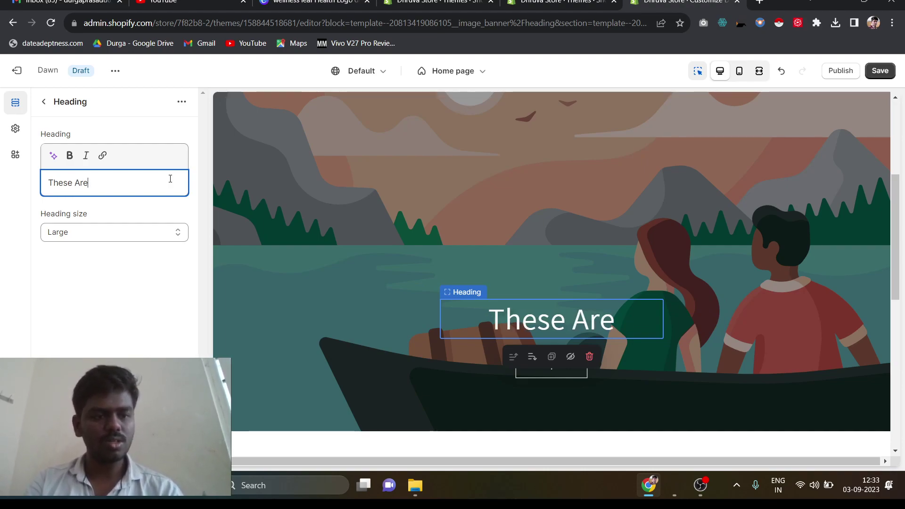
text( Gooods)
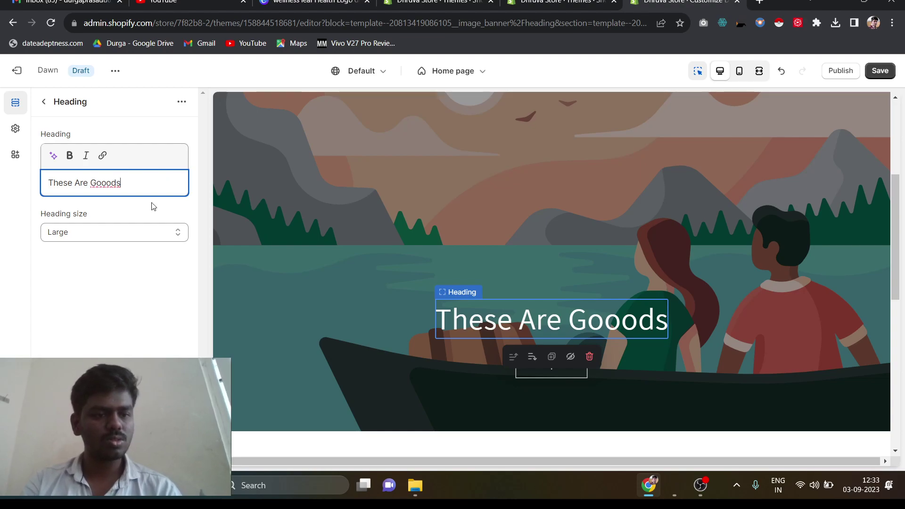
click(130, 231)
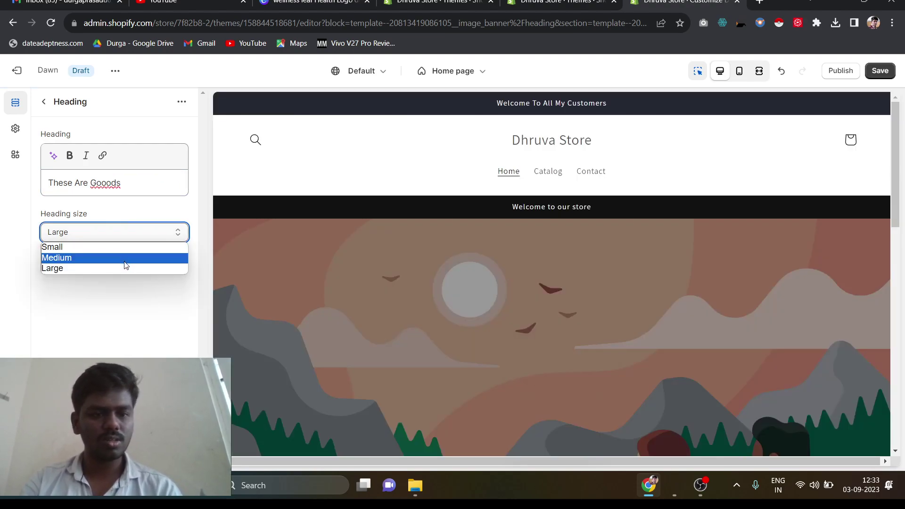
click(125, 259)
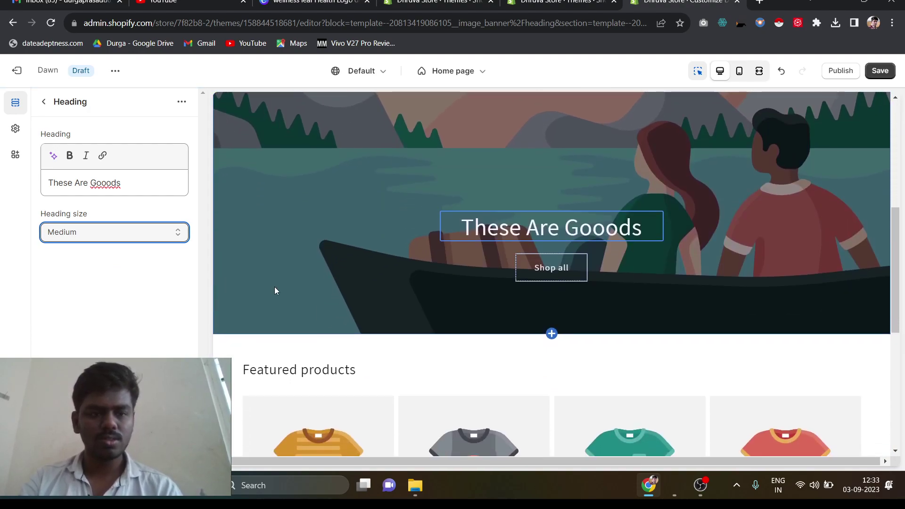
Replace the image banner's heading text with "Best Products".
click(165, 185)
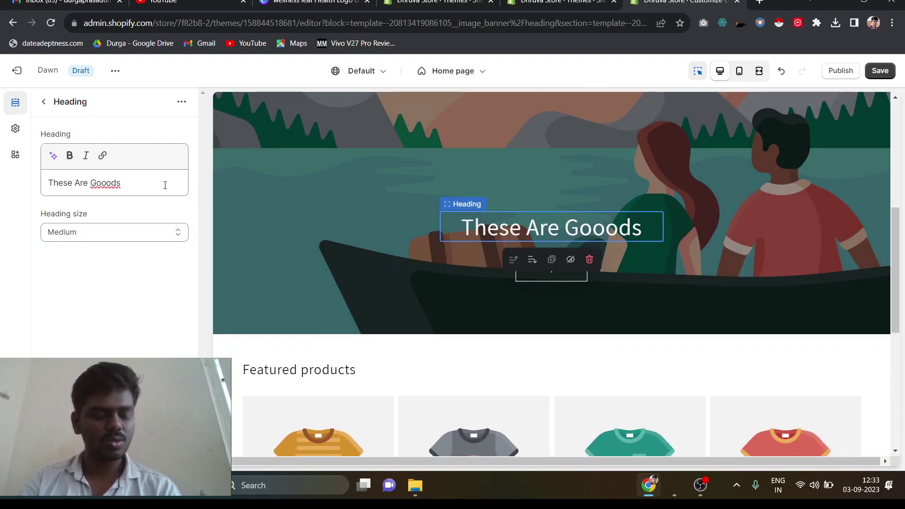
triple_click(165, 185)
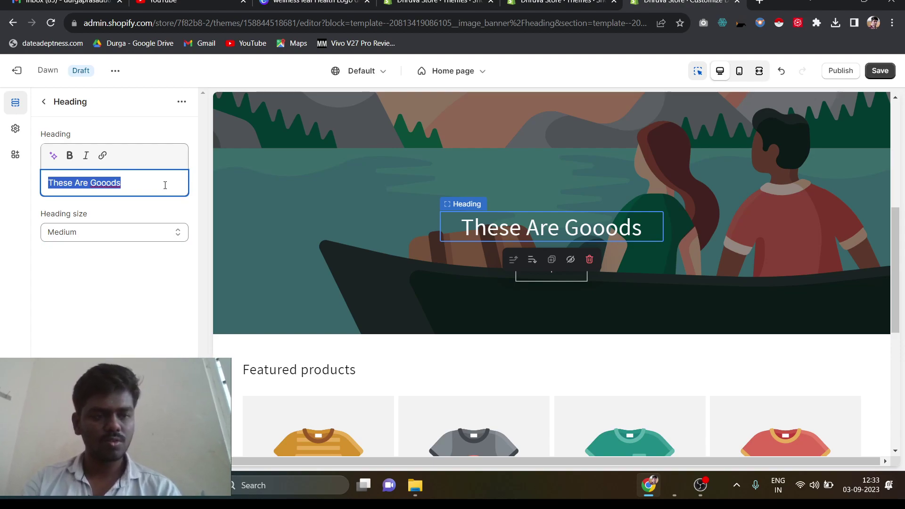
text(Welcom)
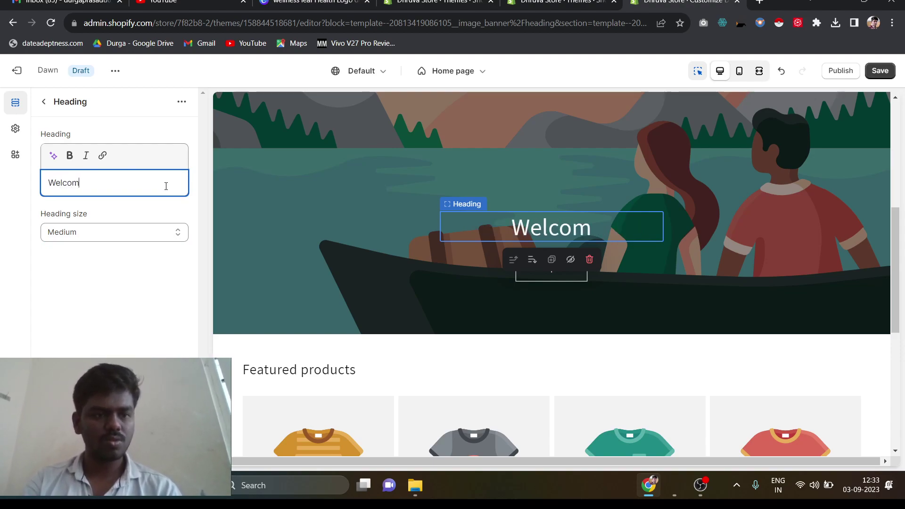
key(BackSpace)
key(BackSpace)
key(BackSpace)
key(BackSpace)
key(BackSpace)
key(BackSpace)
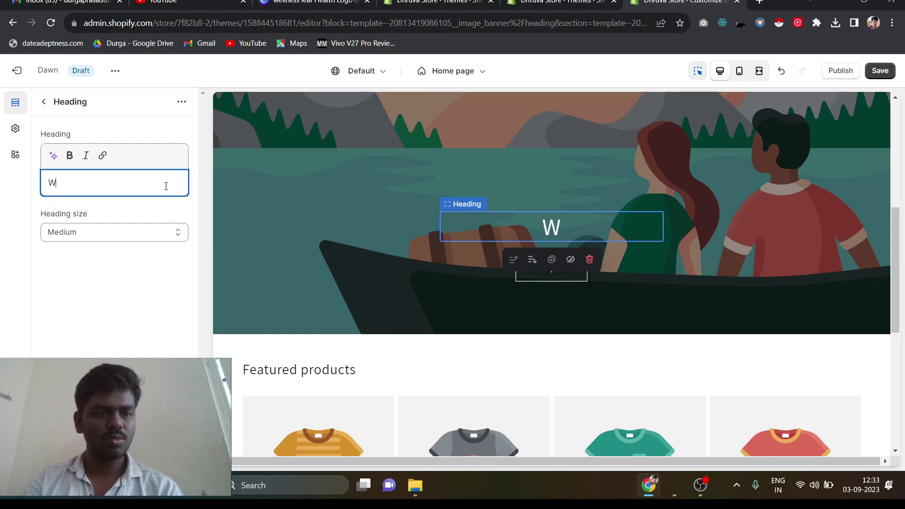
text(Best )
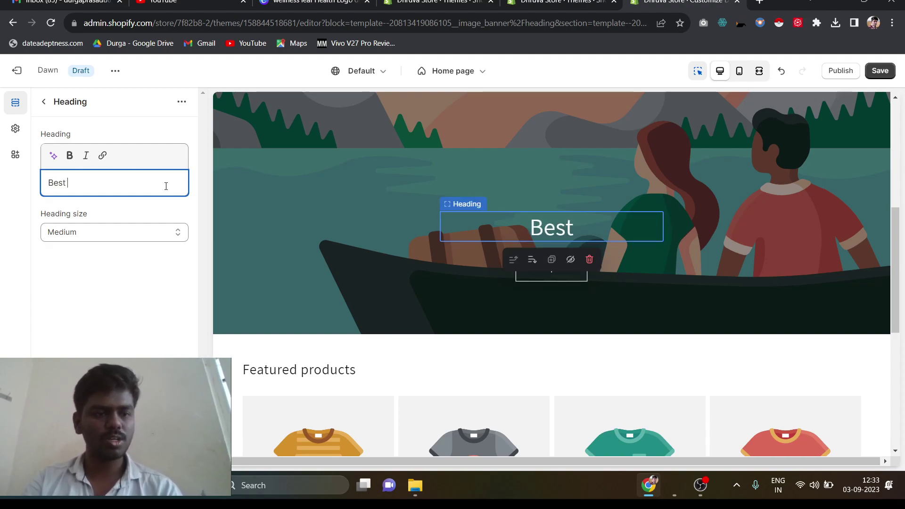
text(Product s)
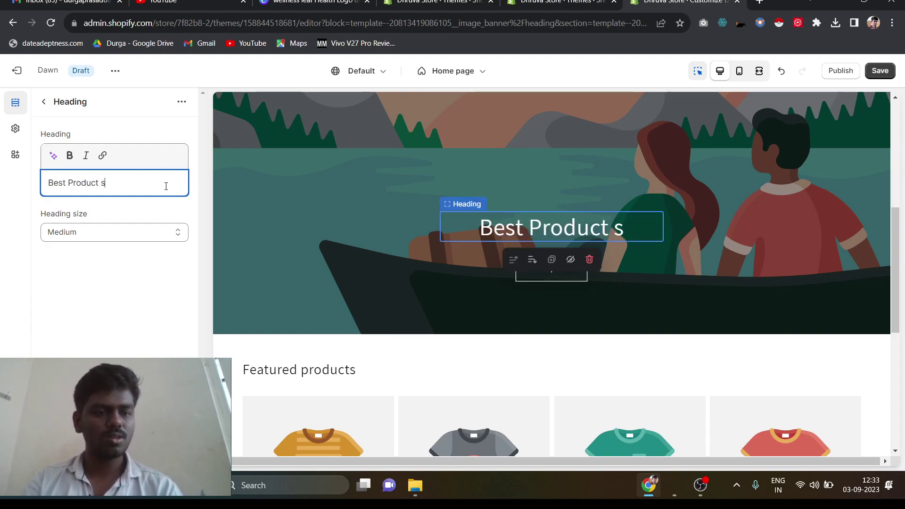
key(BackSpace)
text(s)
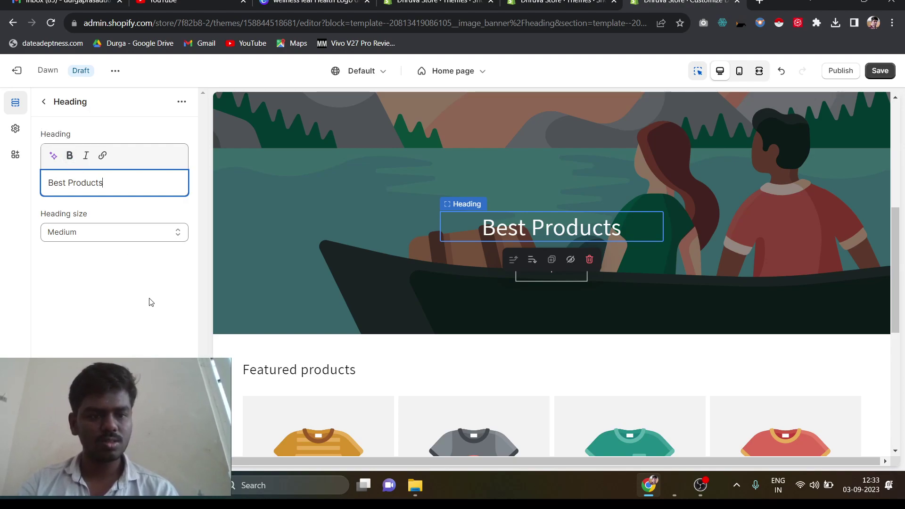
click(136, 298)
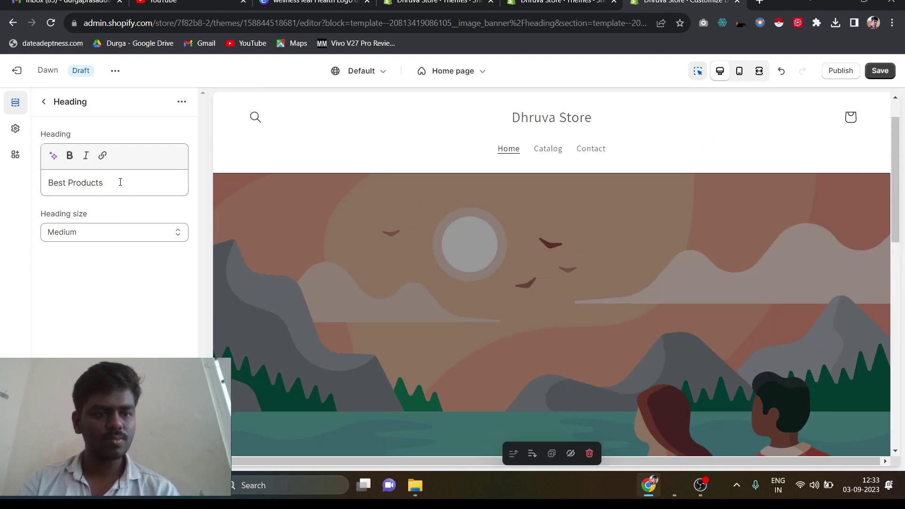
Make the whole banner heading bold and return to the home page sections.
triple_click(120, 182)
key(ctrl+b)
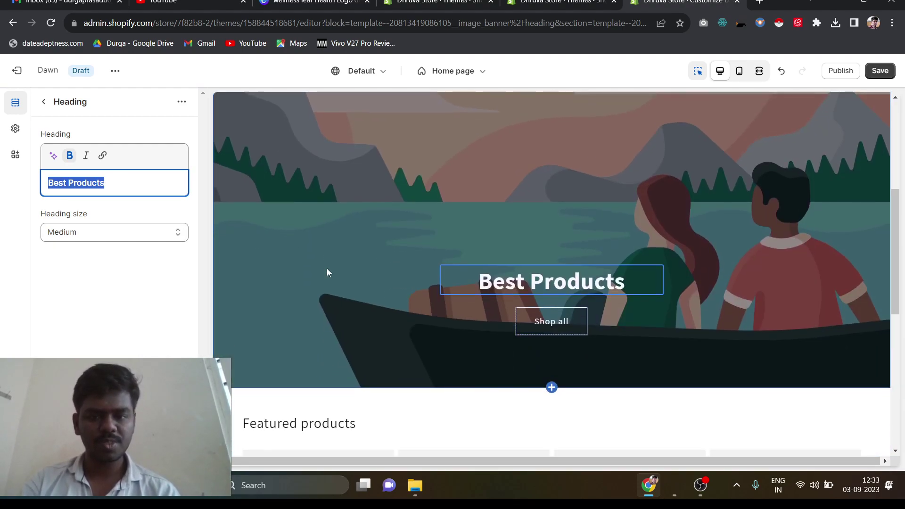
click(44, 102)
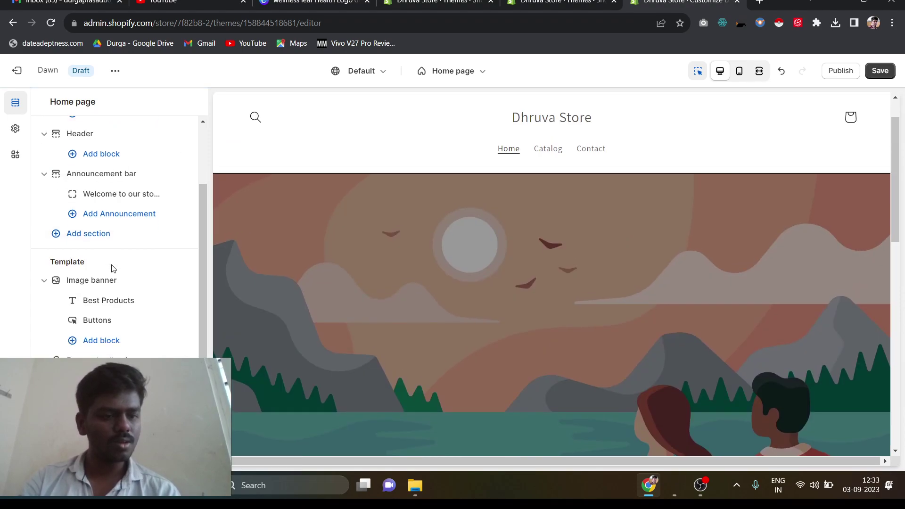
Change the label of the image banner's first button to "Shop Now".
click(109, 322)
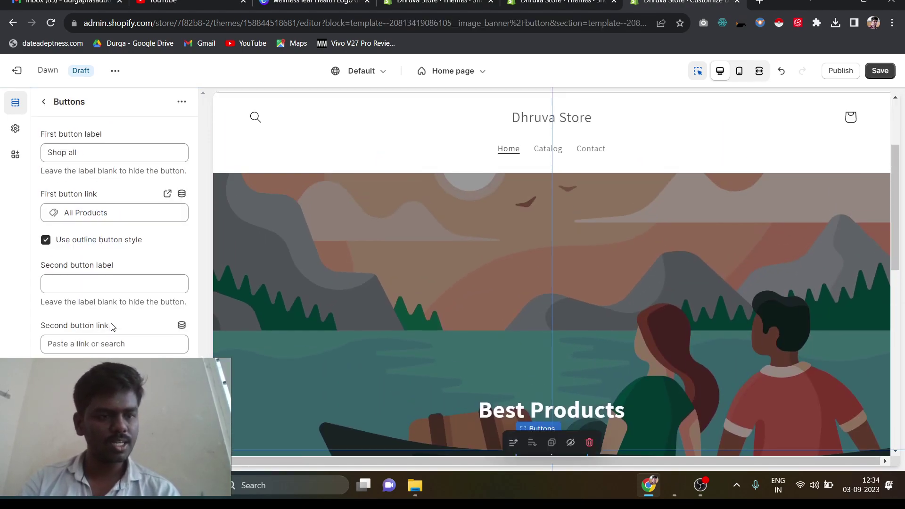
click(103, 160)
key(BackSpace)
text(Now)
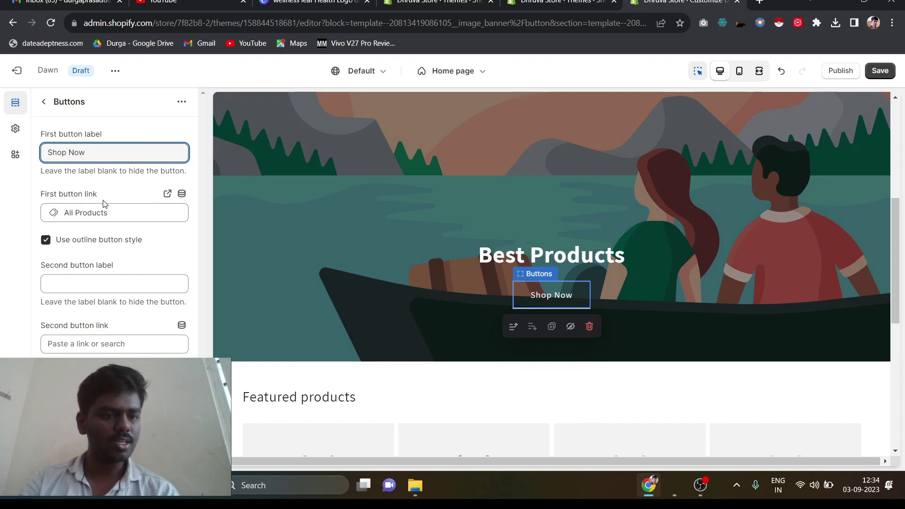
Check the link targets offered for the first button, choosing none, and return to the home page sections.
click(131, 214)
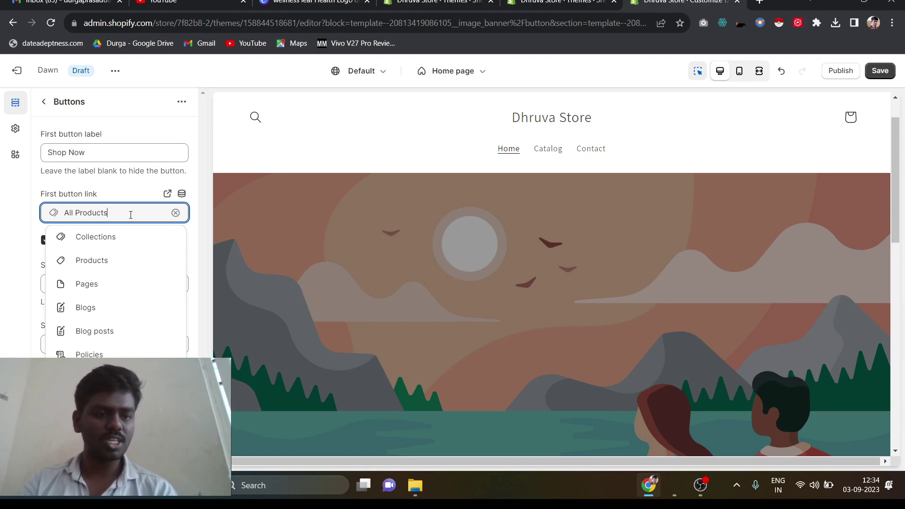
key(Escape)
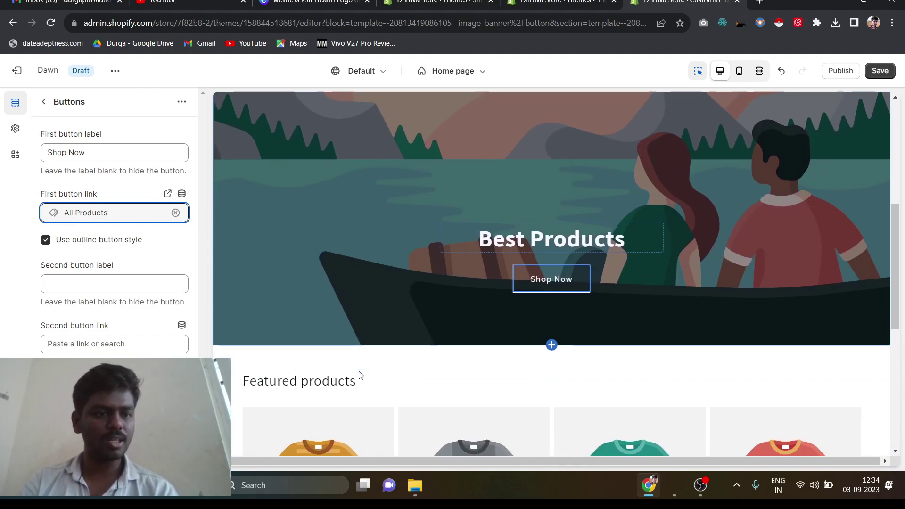
click(44, 101)
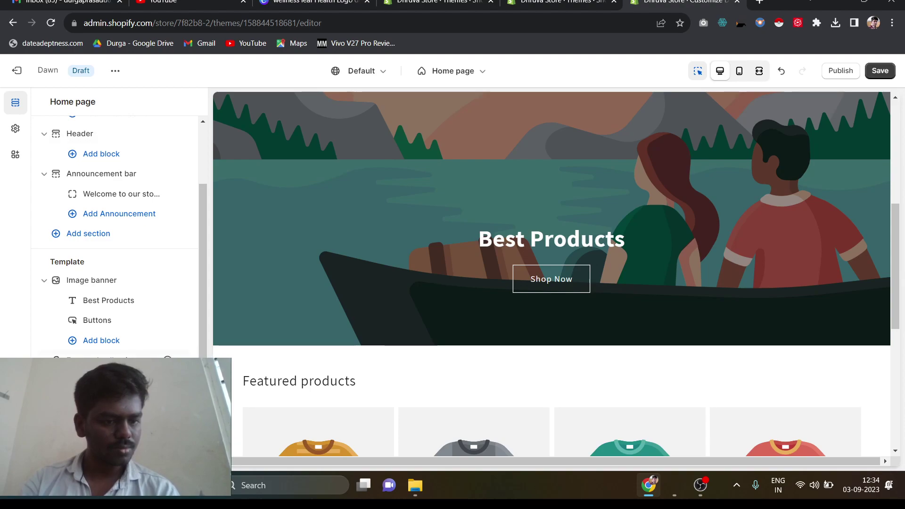
Change the featured collection section's heading to "Featured Collection Products" and set the heading size to Large.
scroll(552, 274, down, 4)
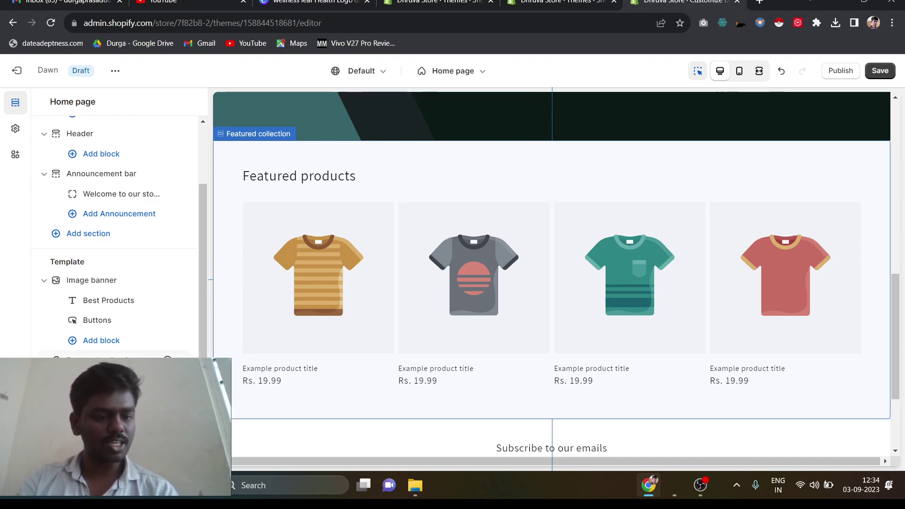
click(552, 283)
click(141, 178)
key(shift+Left)
key(shift+Left)
key(shift+Left)
key(shift+Left)
key(shift+Left)
key(shift+Left)
key(shift+Left)
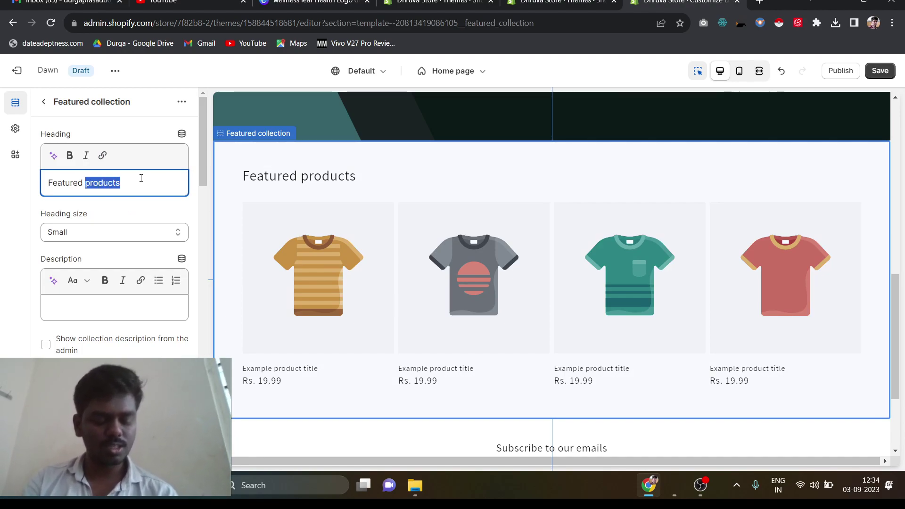
text(Collec)
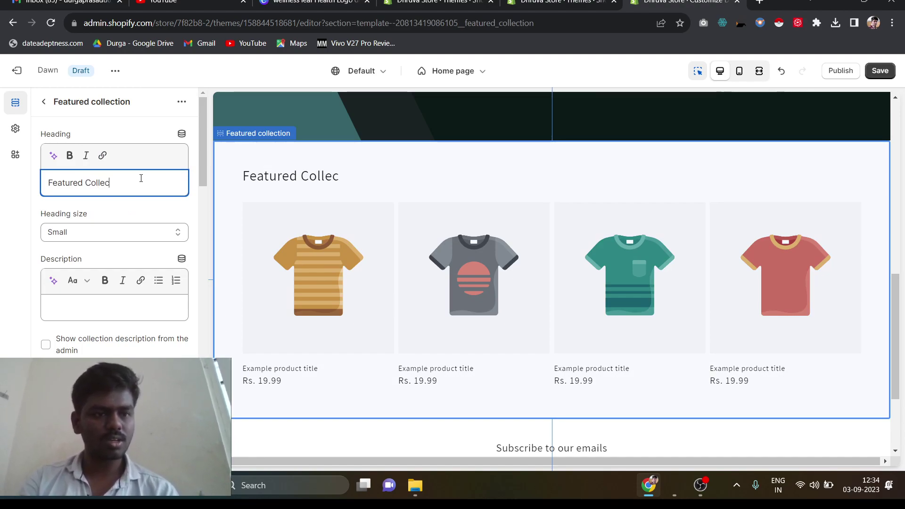
text(tion )
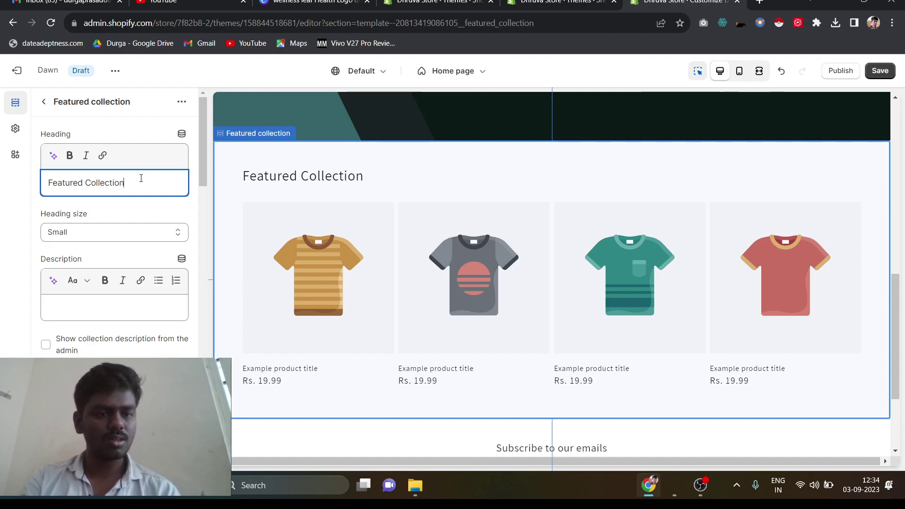
text(Products)
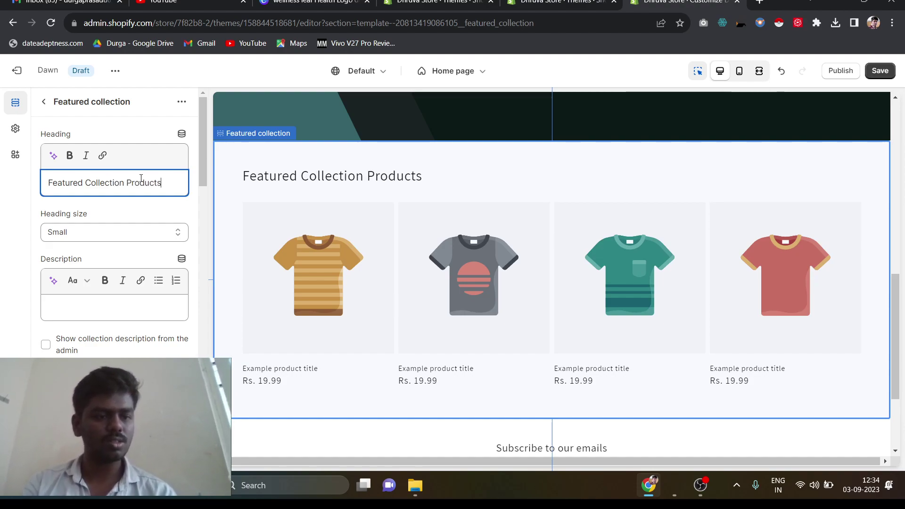
click(115, 233)
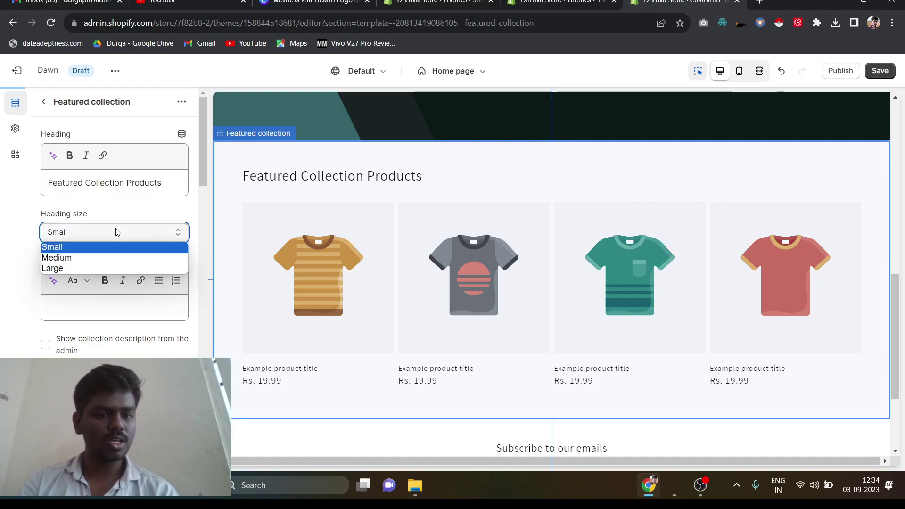
click(109, 268)
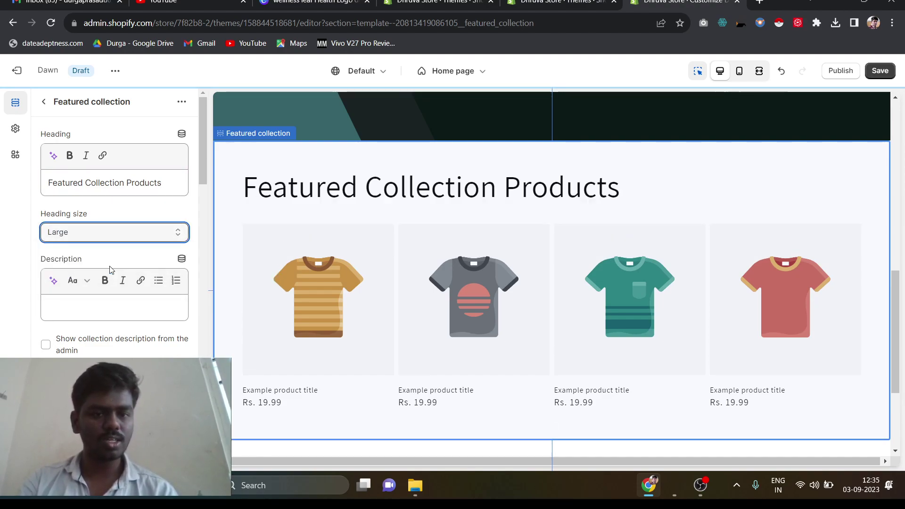
Enter "These are the high quality products" as the featured collection's description and turn on bold formatting.
click(97, 307)
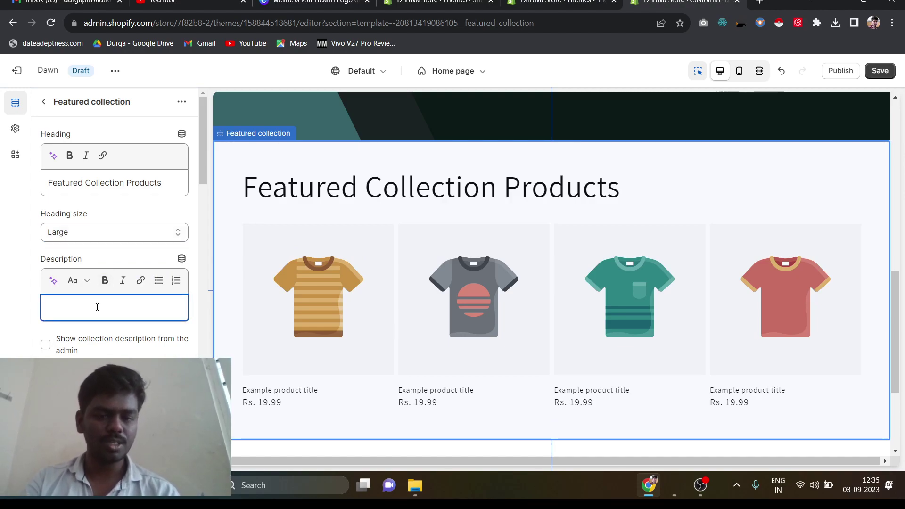
text(Yp)
key(BackSpace)
key(BackSpace)
text(Th)
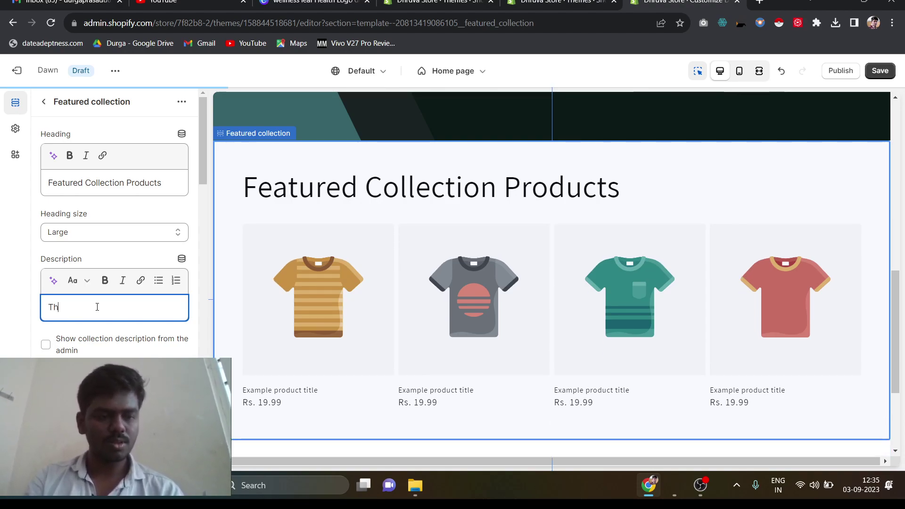
text(ese are the h)
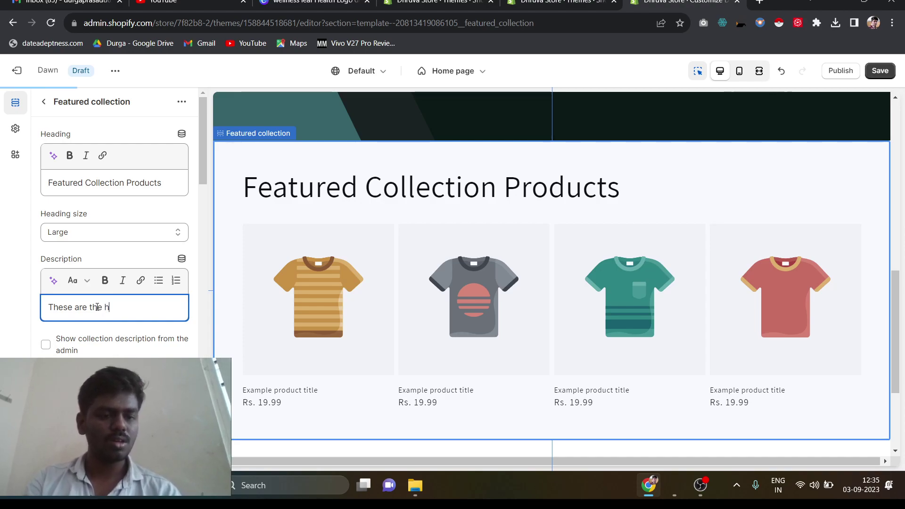
text(igh quality products)
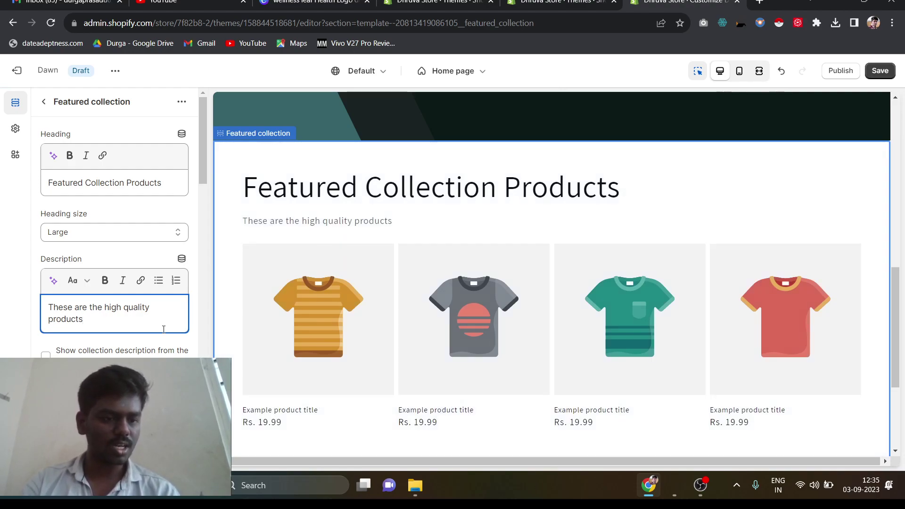
click(106, 282)
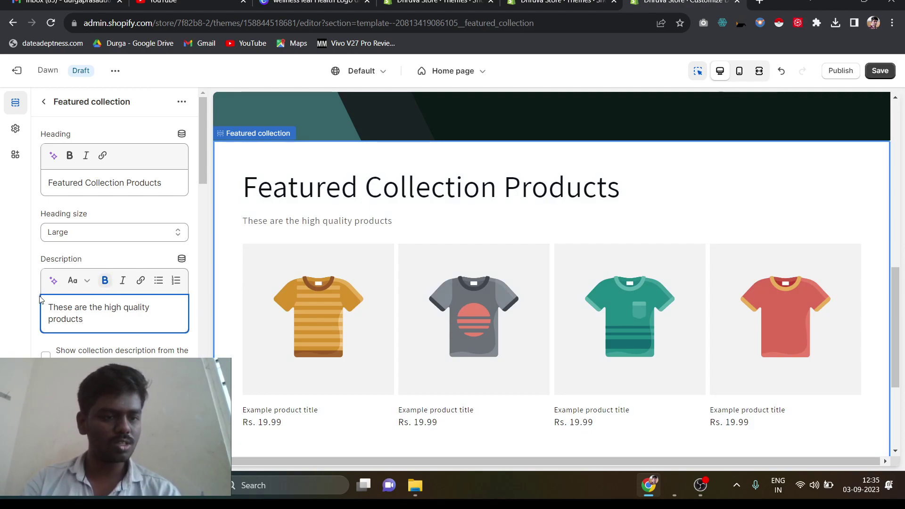
Generate description suggestions from the prompt "High quality products" and use the one beginning "Discover high quality products" for the featured collection.
click(53, 281)
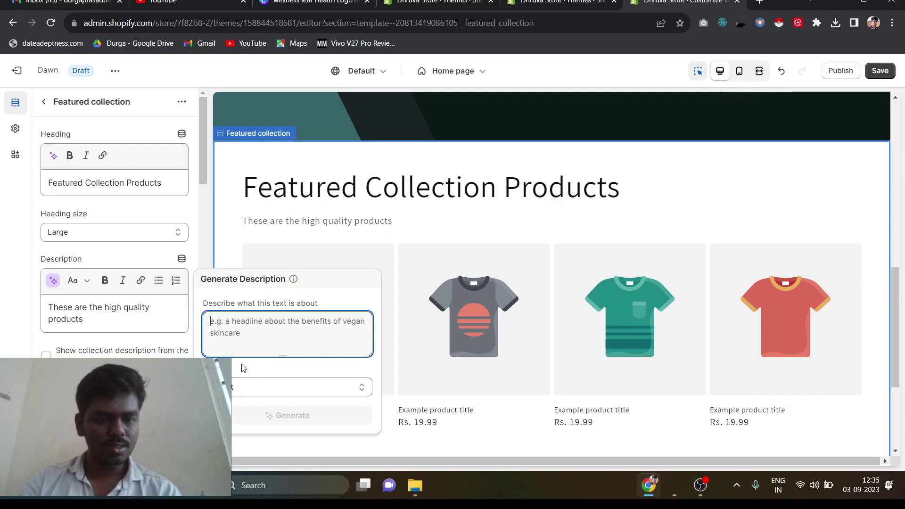
text(Hi)
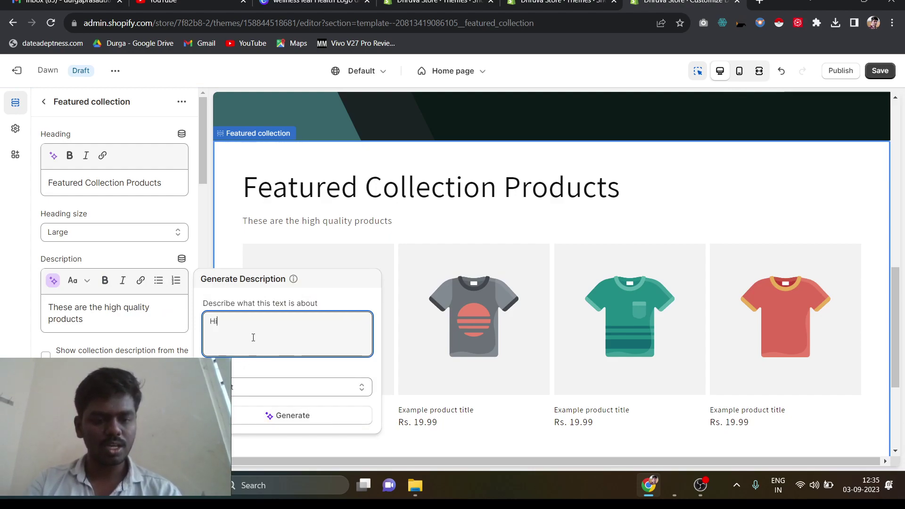
text(gh qua)
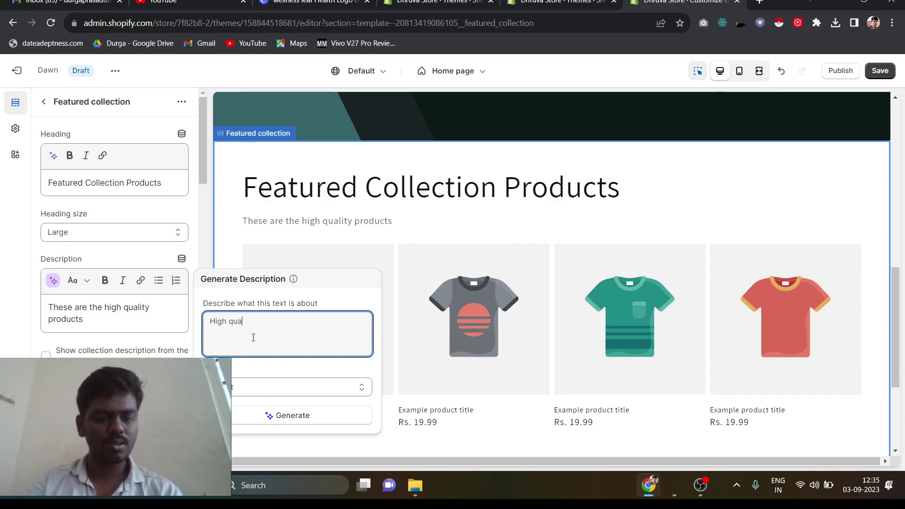
text(lity products)
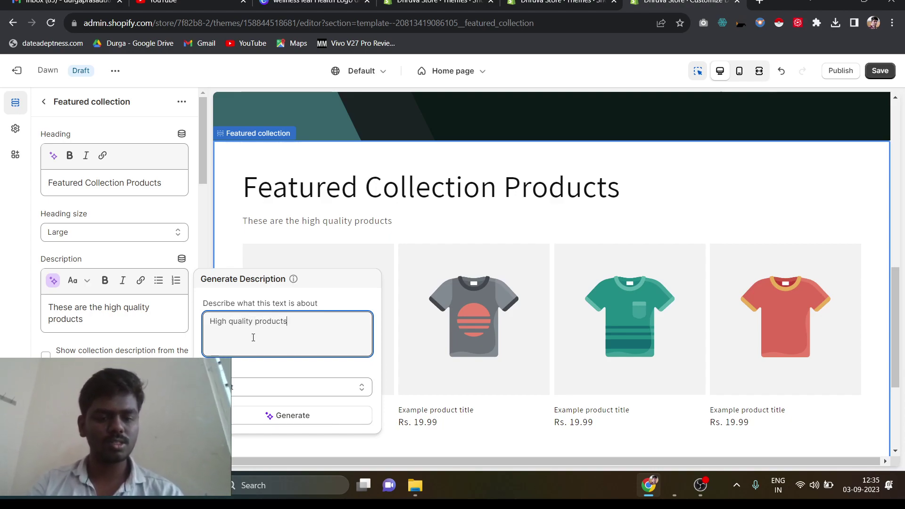
key(Return)
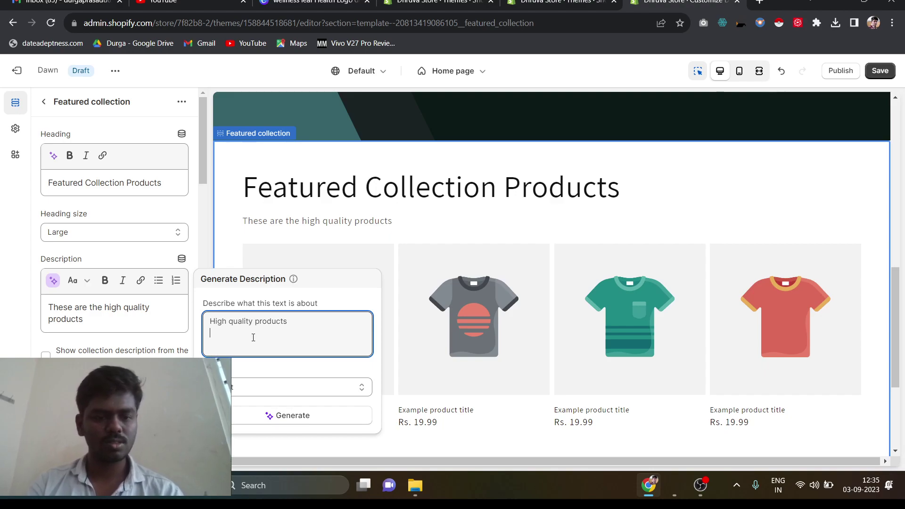
click(268, 417)
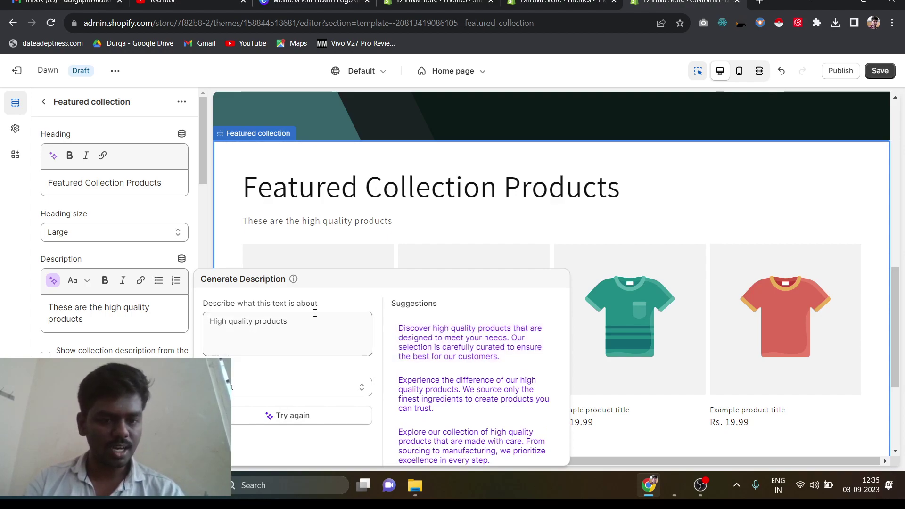
click(304, 322)
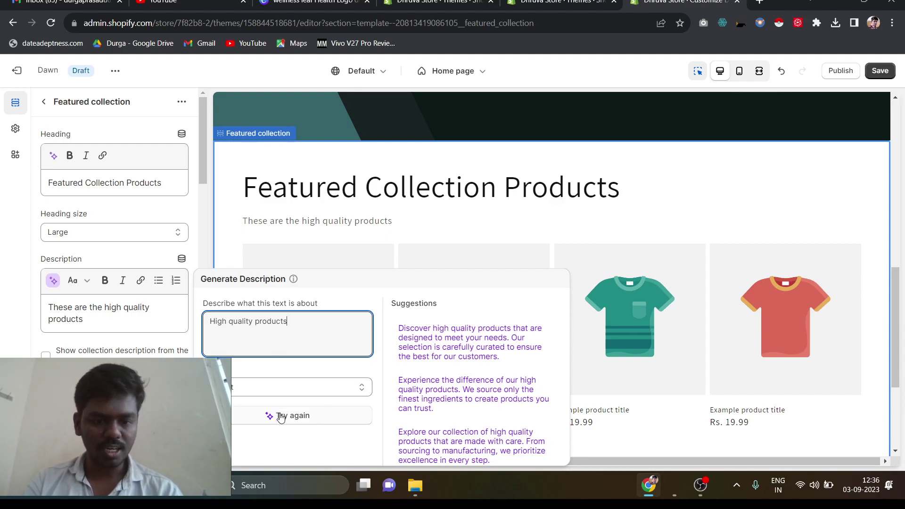
click(425, 352)
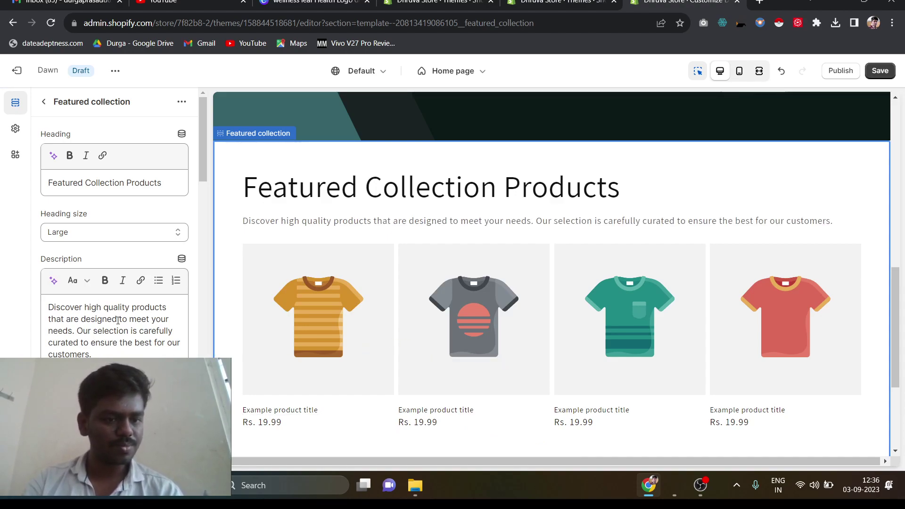
Review the featured collection's remaining settings, from description style to section padding, and return to the home page sections.
scroll(118, 321, down, 1)
scroll(118, 320, down, 2)
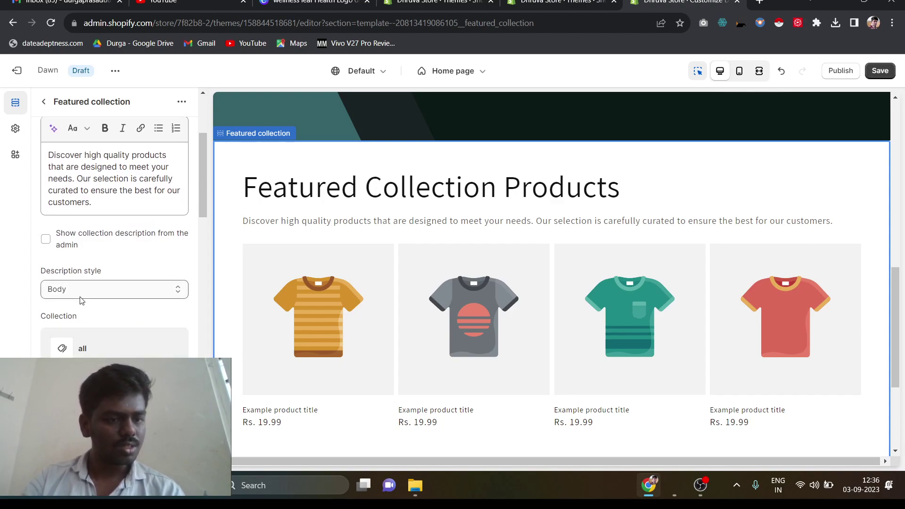
scroll(80, 300, down, 6)
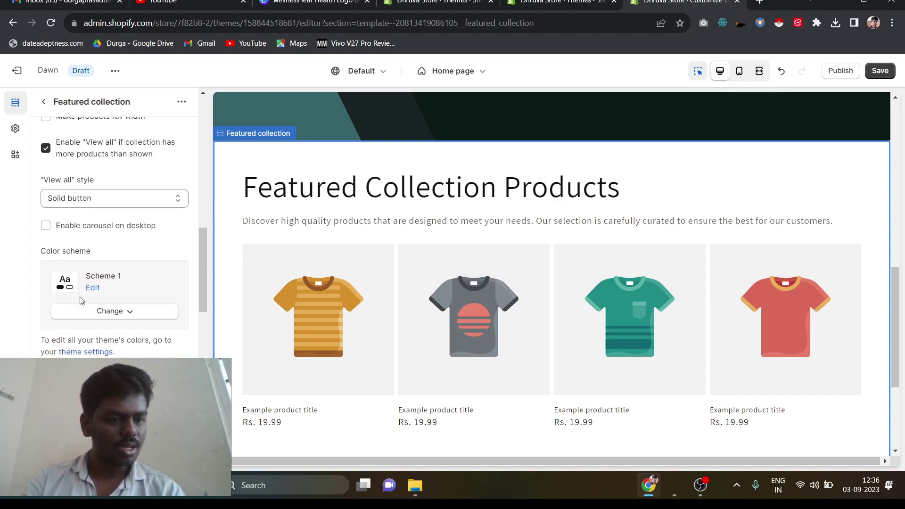
scroll(80, 300, down, 8)
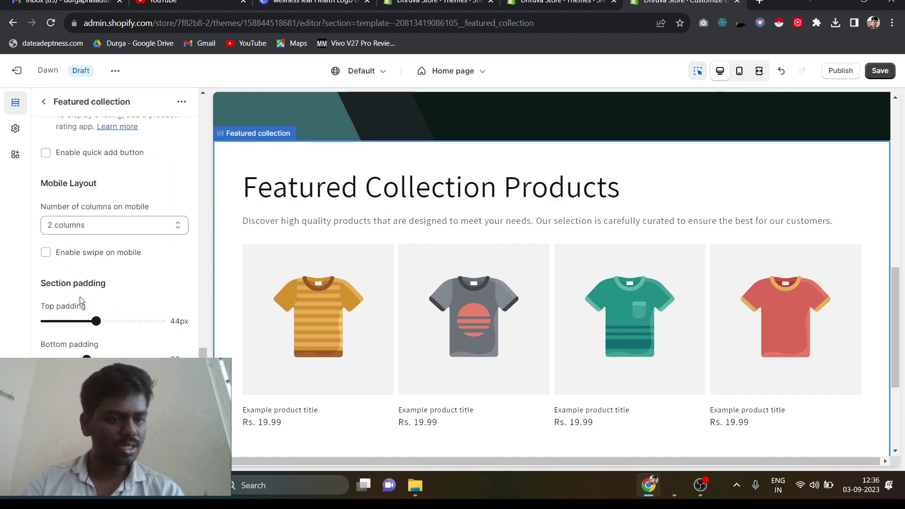
scroll(80, 301, up, 14)
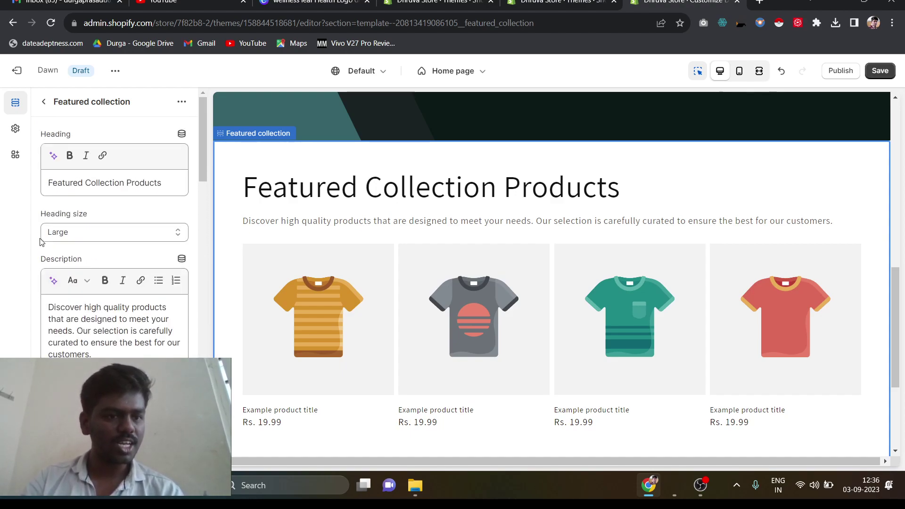
click(44, 102)
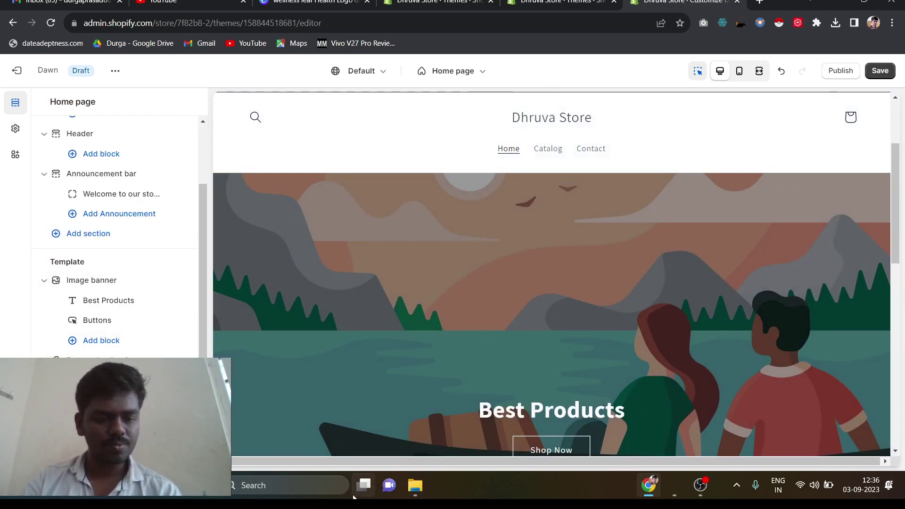
click(702, 486)
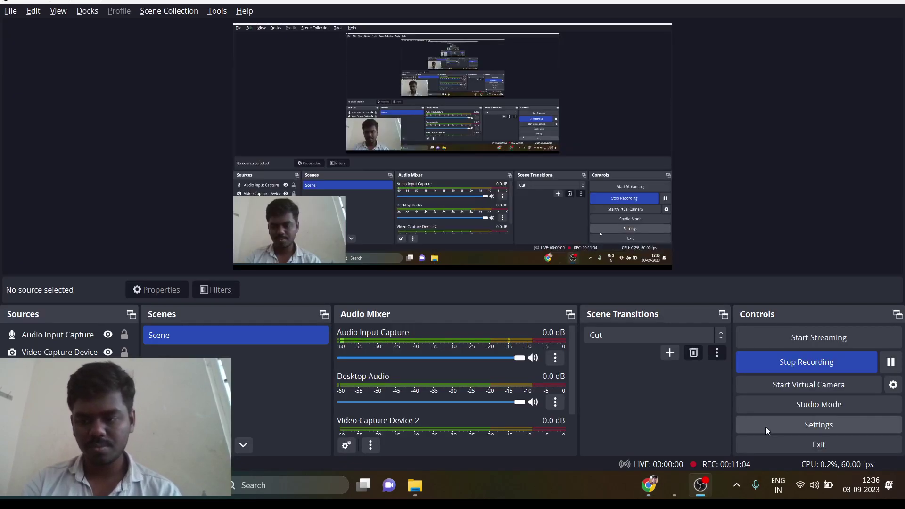
click(891, 361)
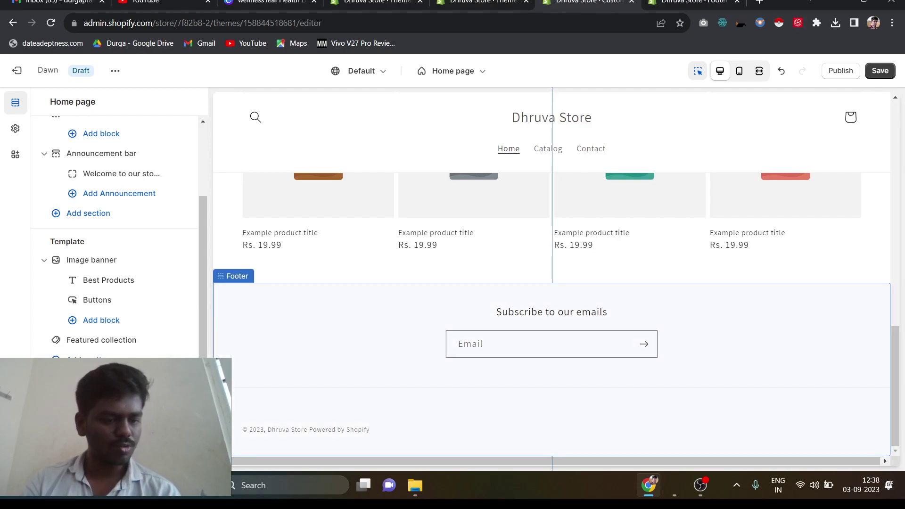
Examine the footer section's settings, including email signup, social media icons and spacing, and return to the home page sections.
click(551, 406)
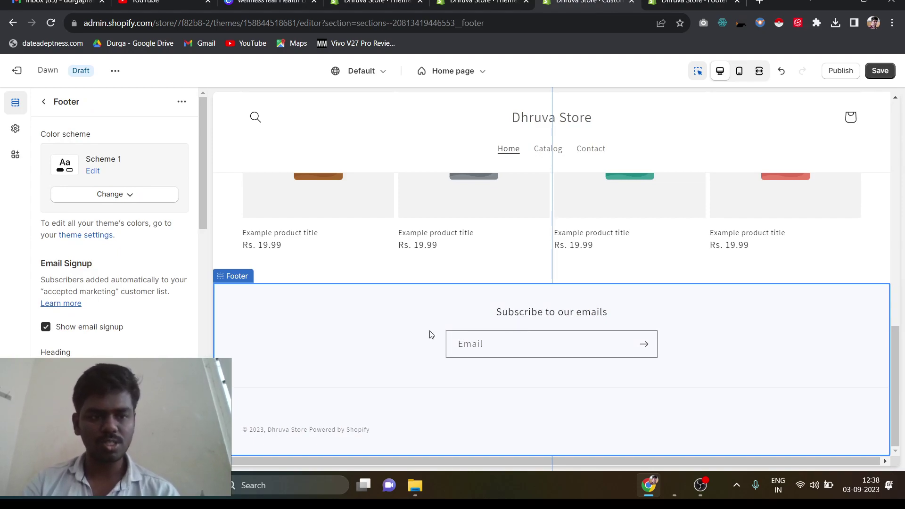
scroll(117, 335, down, 2)
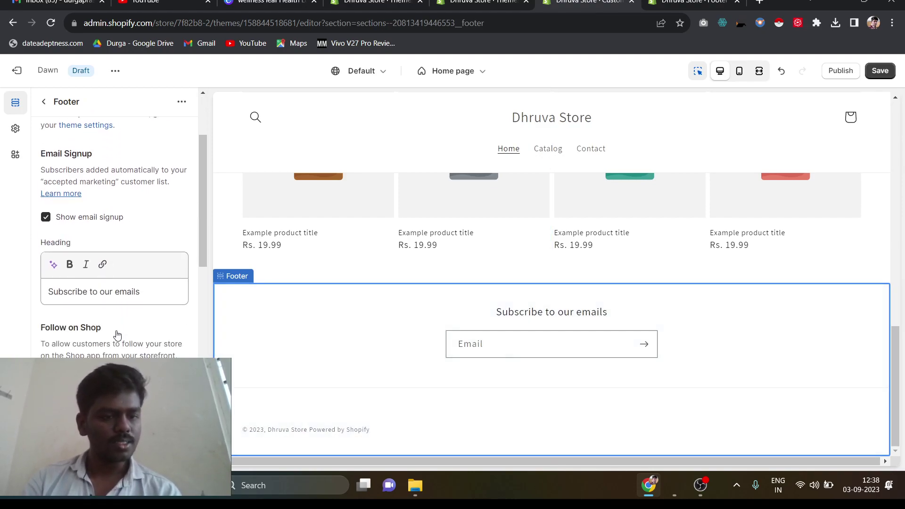
click(121, 279)
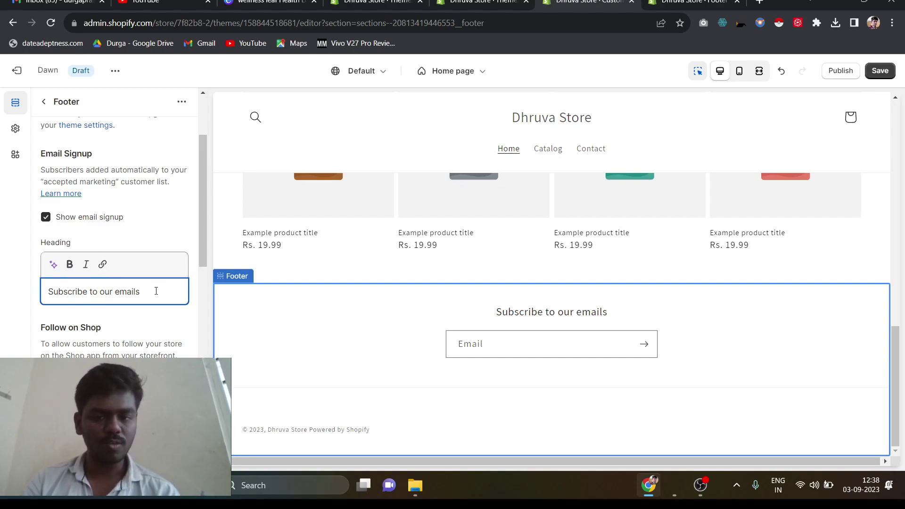
scroll(156, 291, down, 4)
scroll(156, 291, down, 8)
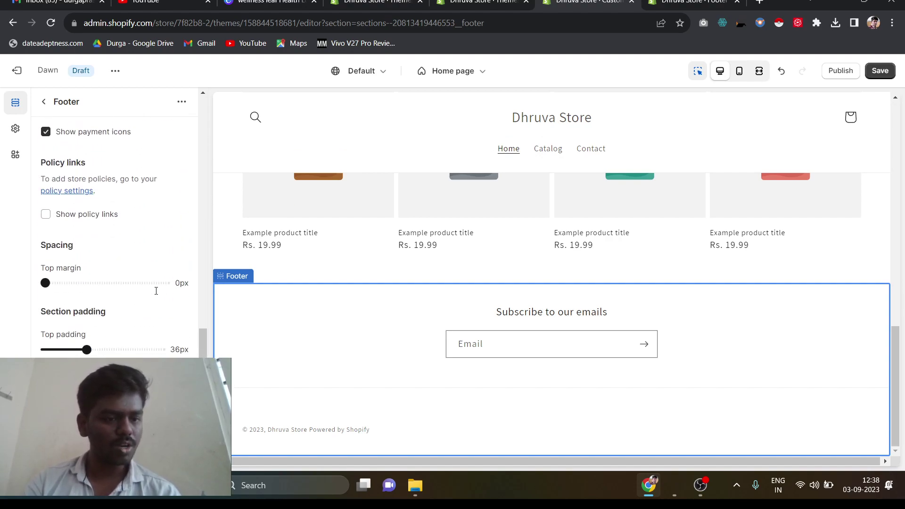
scroll(156, 291, up, 12)
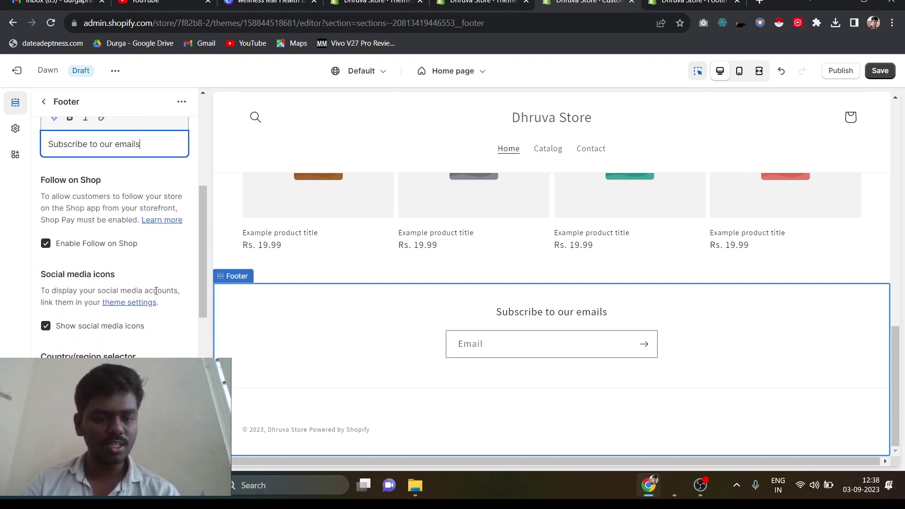
scroll(156, 291, up, 1)
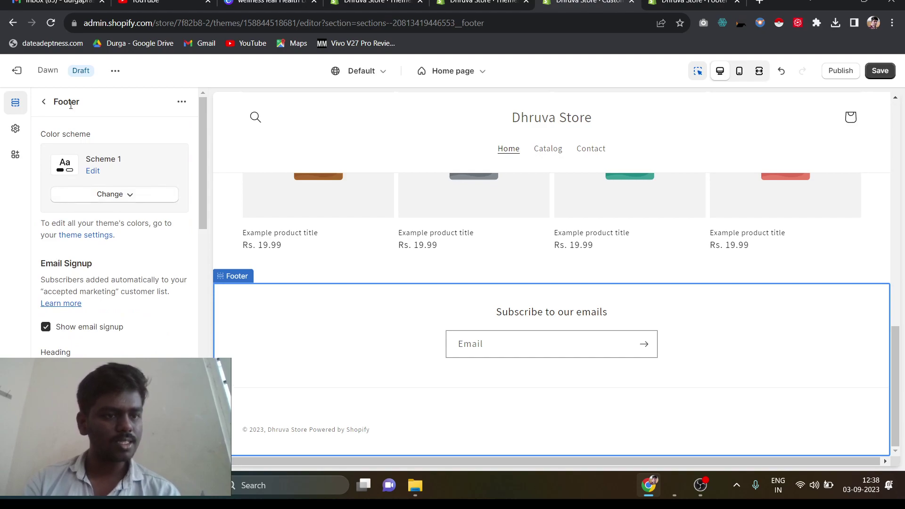
click(42, 103)
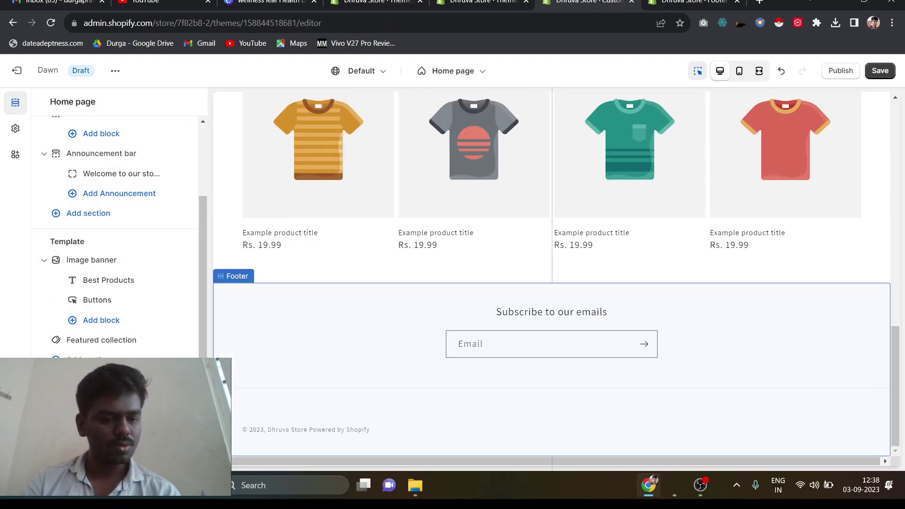
Add a Menu block to the footer and open its settings.
click(102, 420)
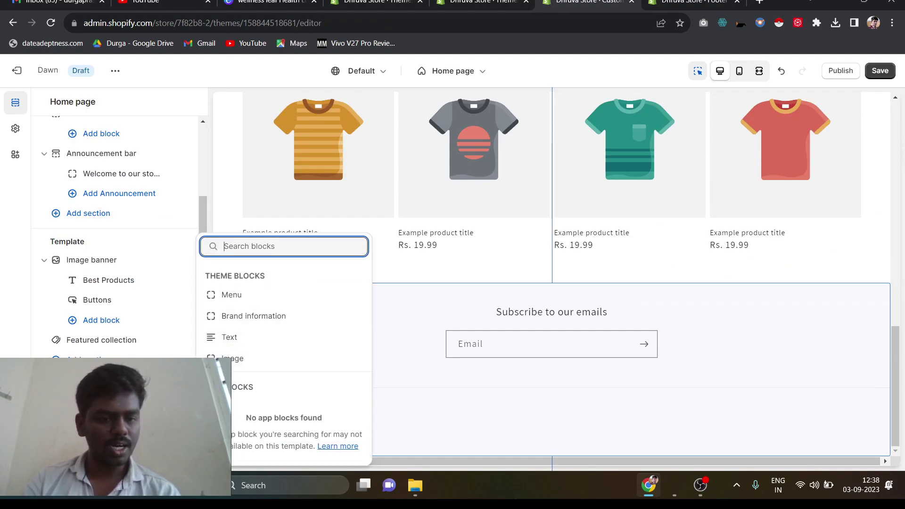
click(261, 302)
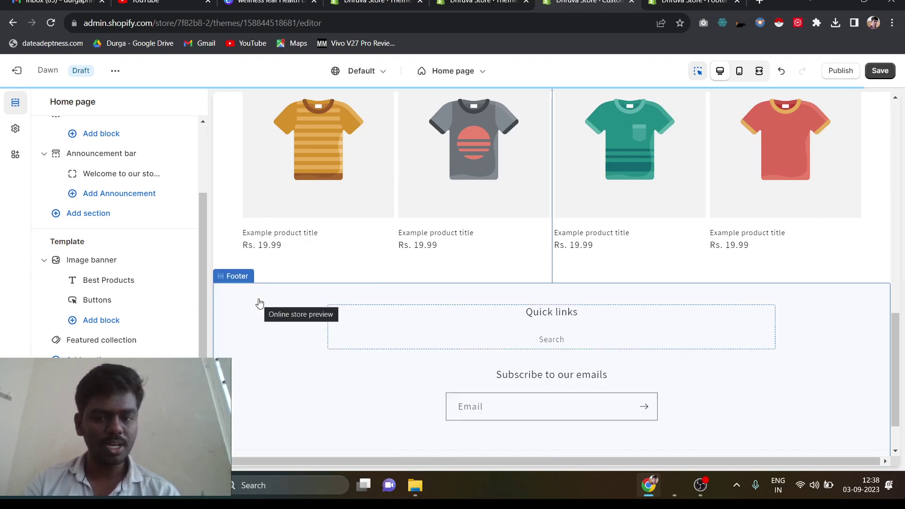
scroll(118, 401, down, 1)
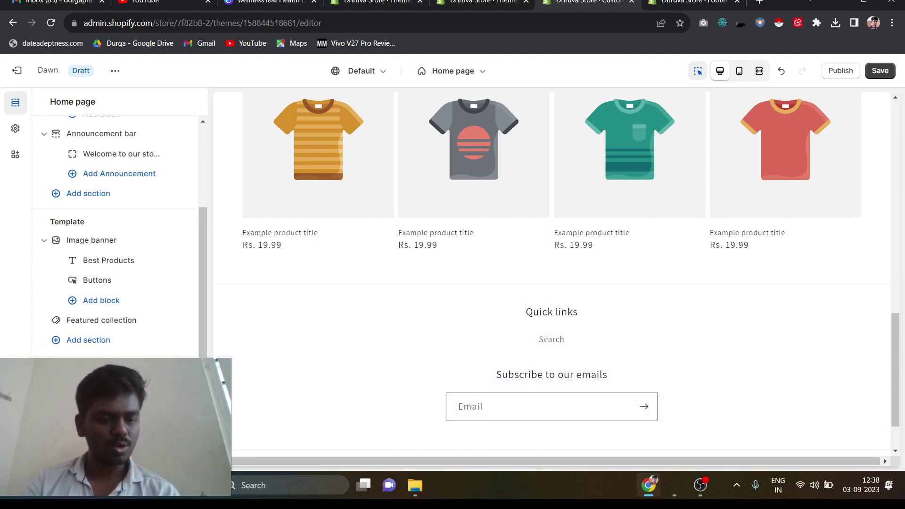
click(552, 265)
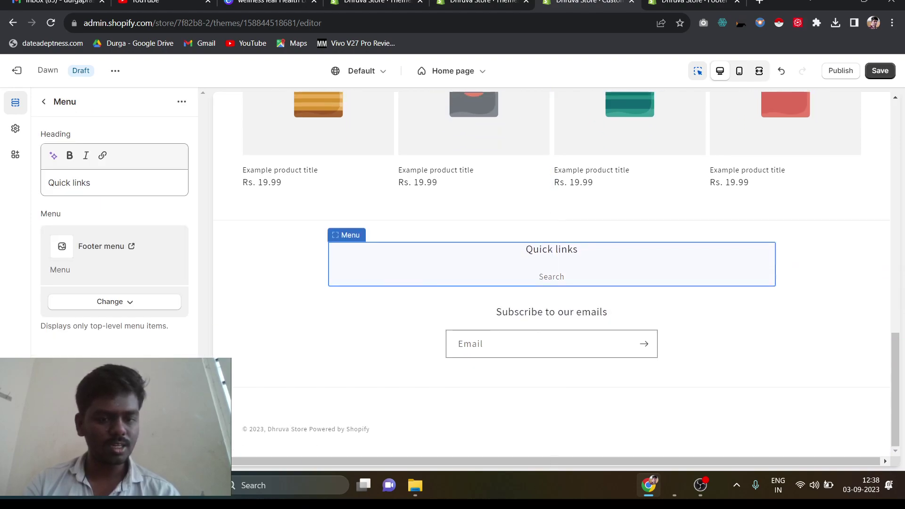
Open the block's Footer menu for editing and add an "About Us" menu item linked to the Home page.
click(129, 191)
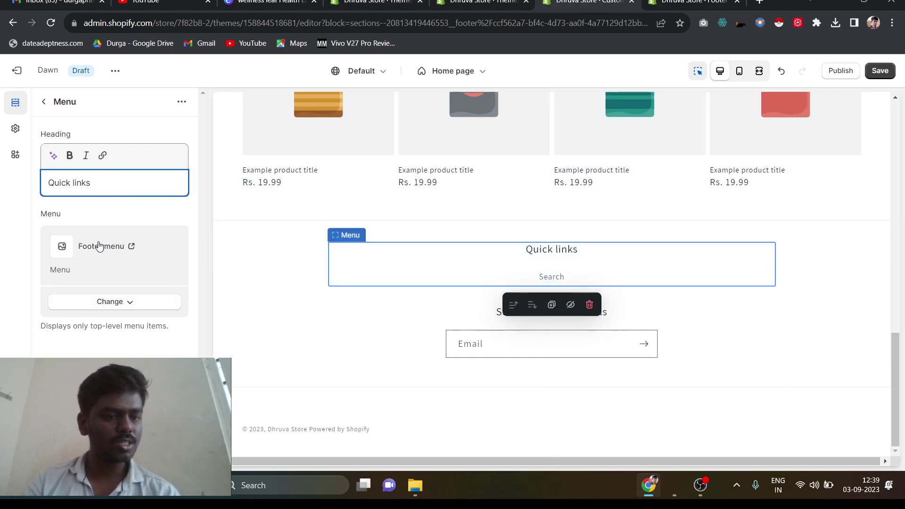
click(76, 250)
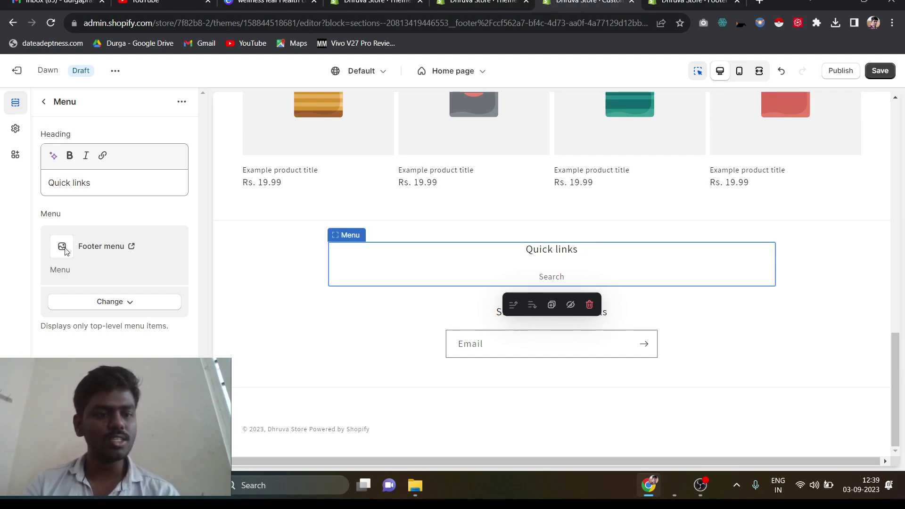
click(103, 246)
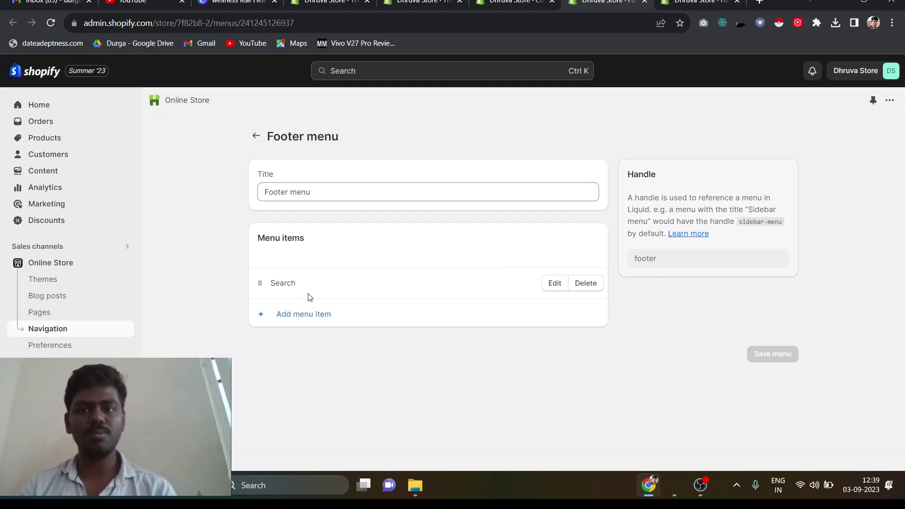
click(302, 326)
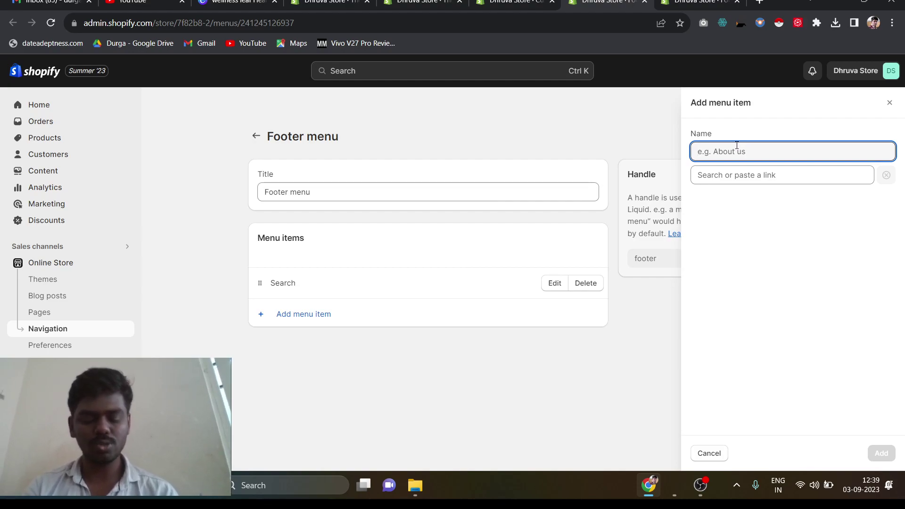
text(About Us)
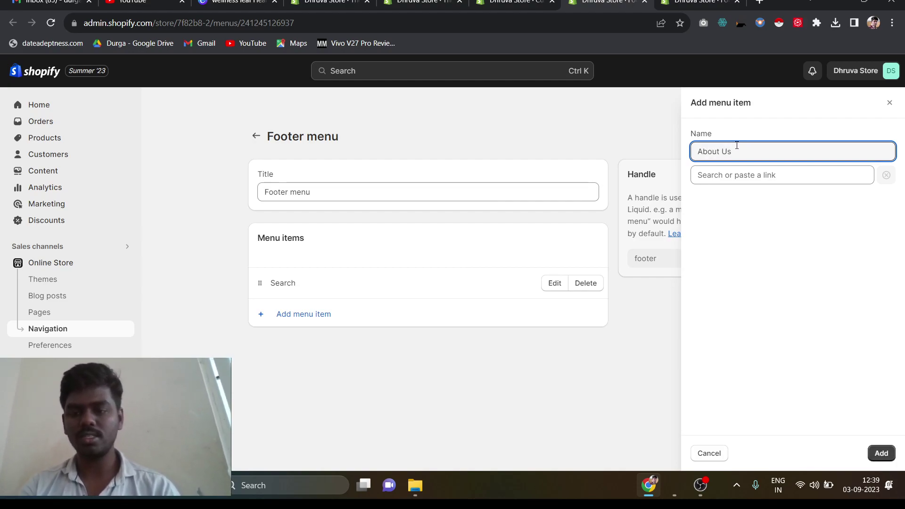
click(740, 175)
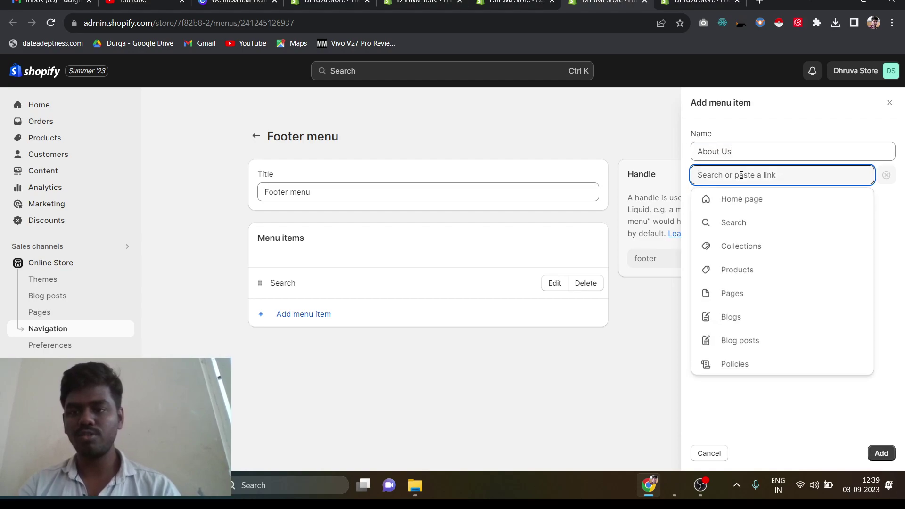
click(751, 200)
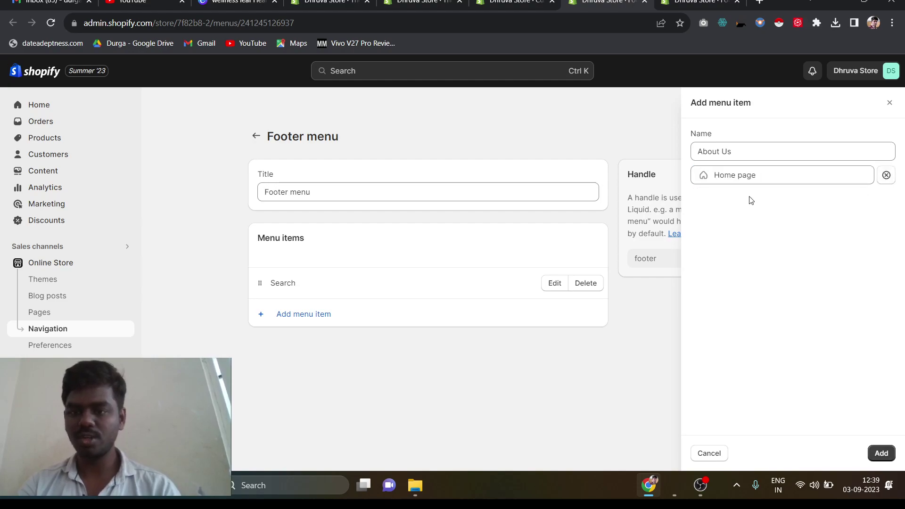
click(881, 454)
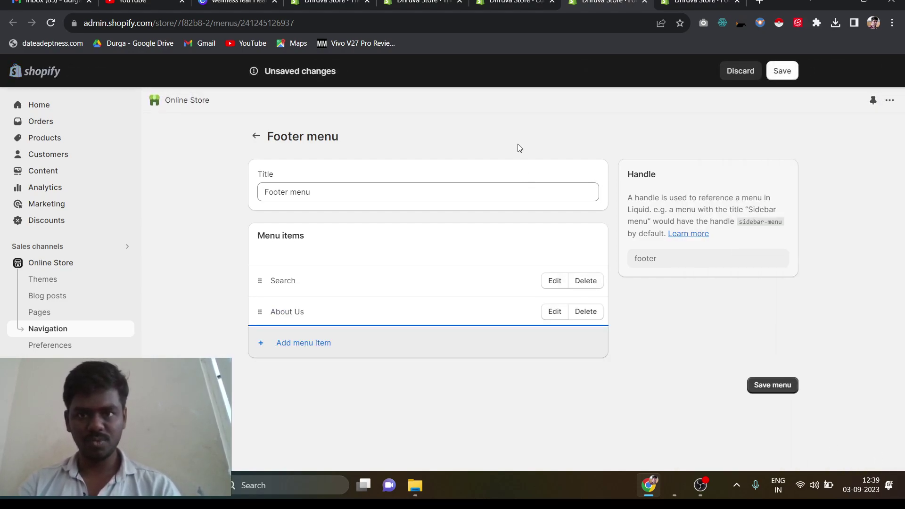
Go back to the theme editor's home page sections and preview the whole page in mobile view before restoring desktop view.
click(524, 4)
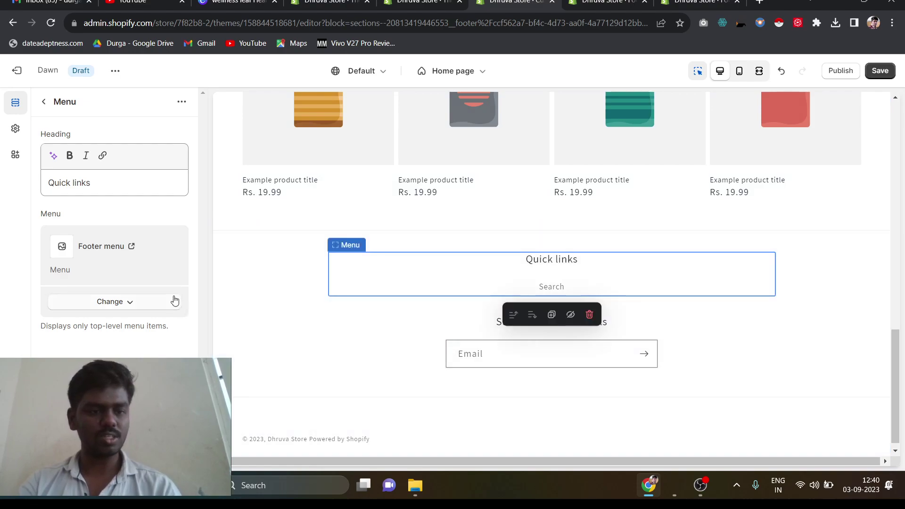
click(44, 102)
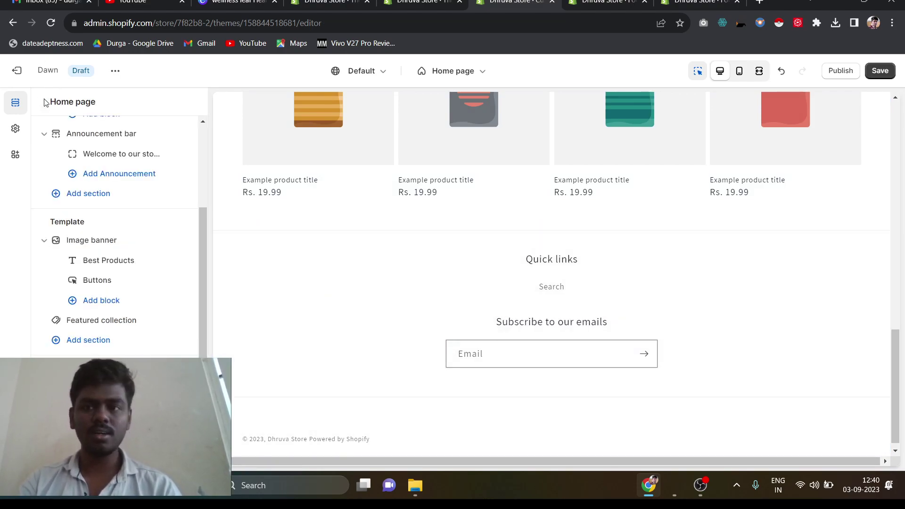
scroll(139, 164, up, 3)
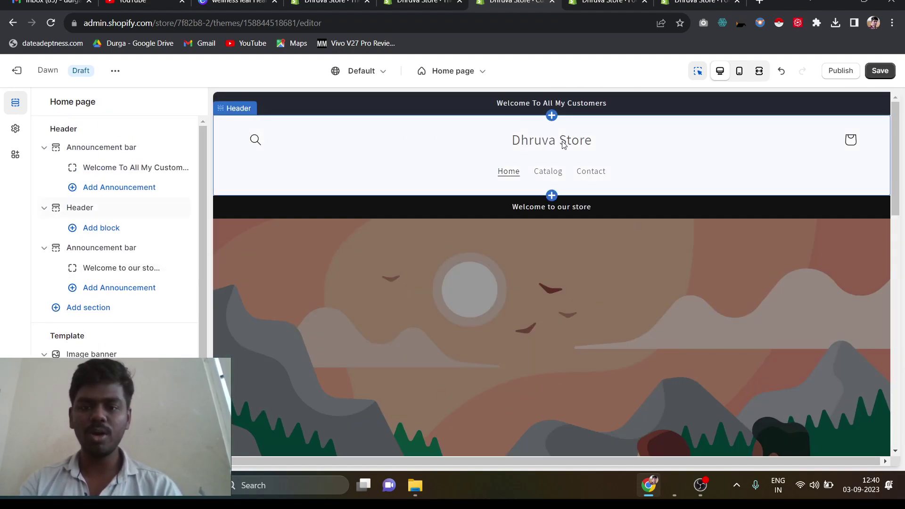
click(741, 72)
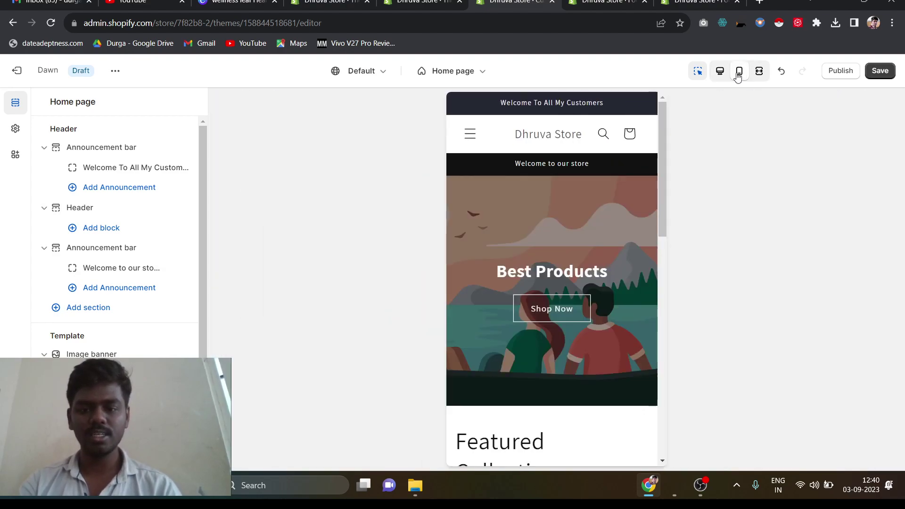
scroll(626, 222, down, 3)
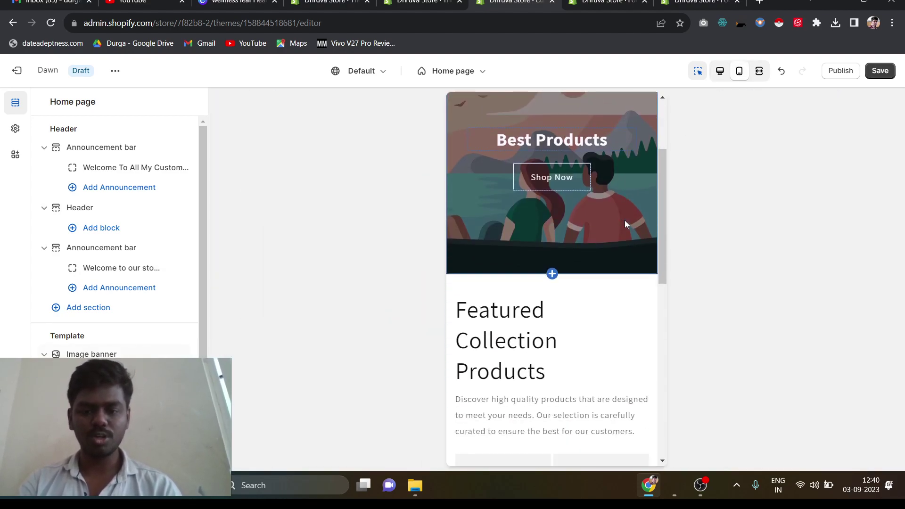
scroll(626, 223, down, 10)
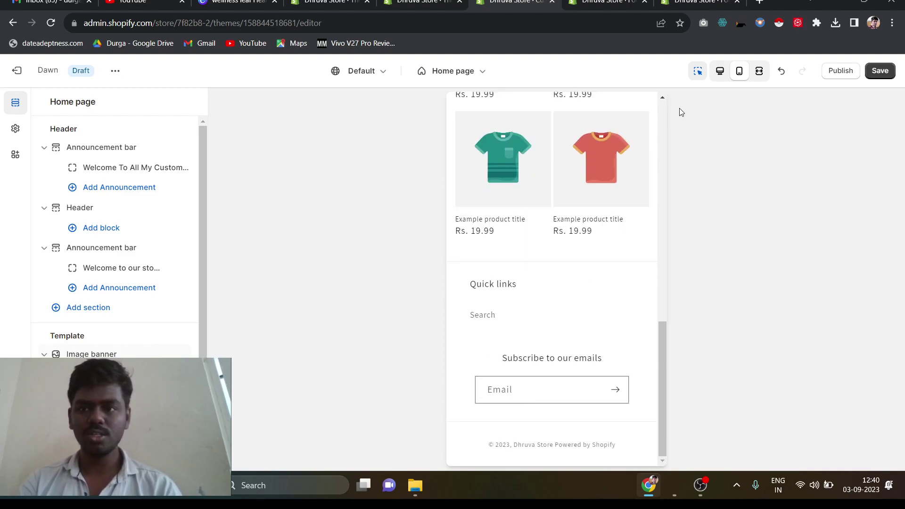
click(722, 74)
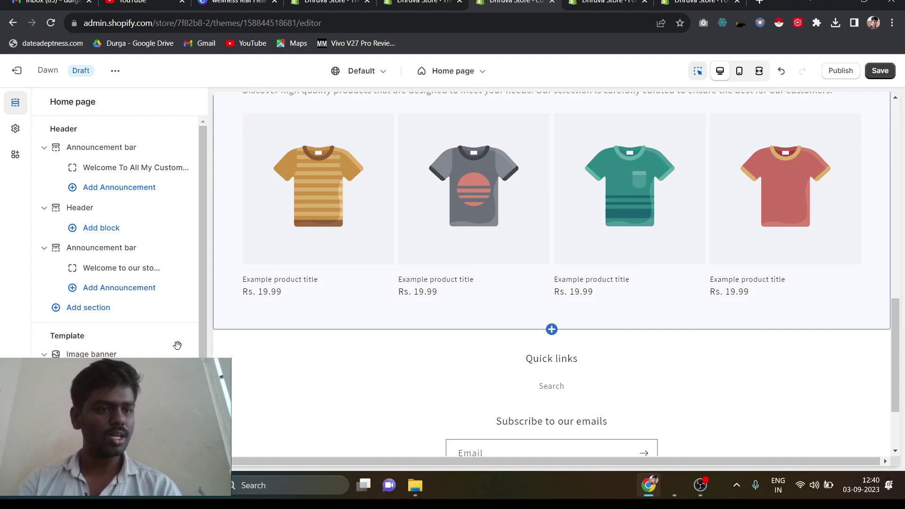
Upload "wellness leaf Health Logo design,abstract people leaf logo" from Downloads and set it as the logo in the theme settings.
click(15, 130)
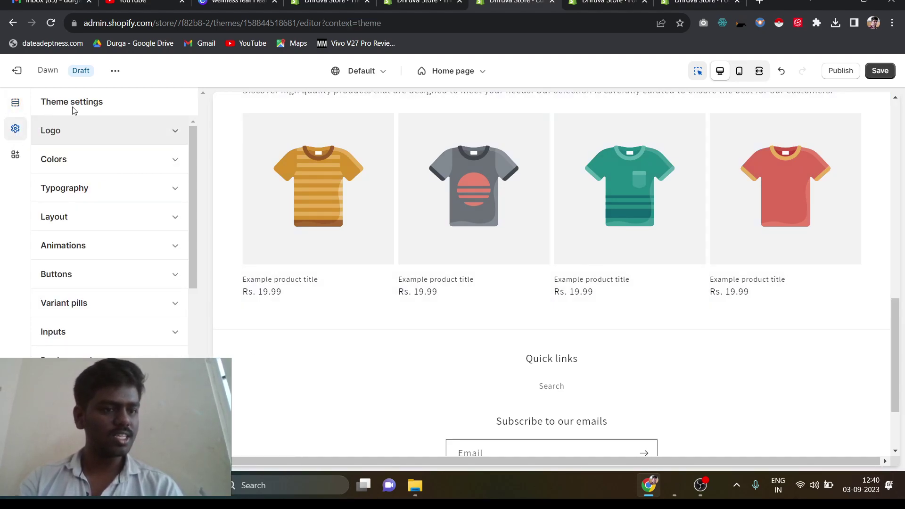
click(83, 131)
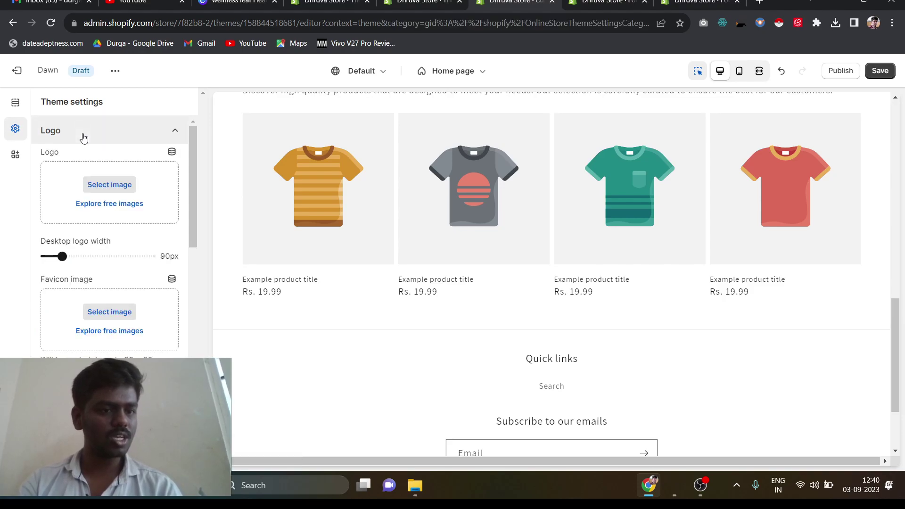
click(98, 187)
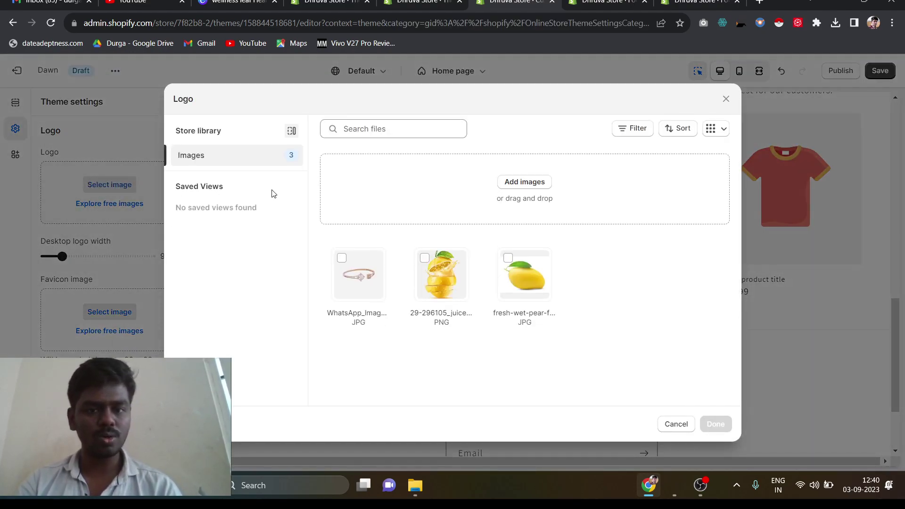
click(526, 181)
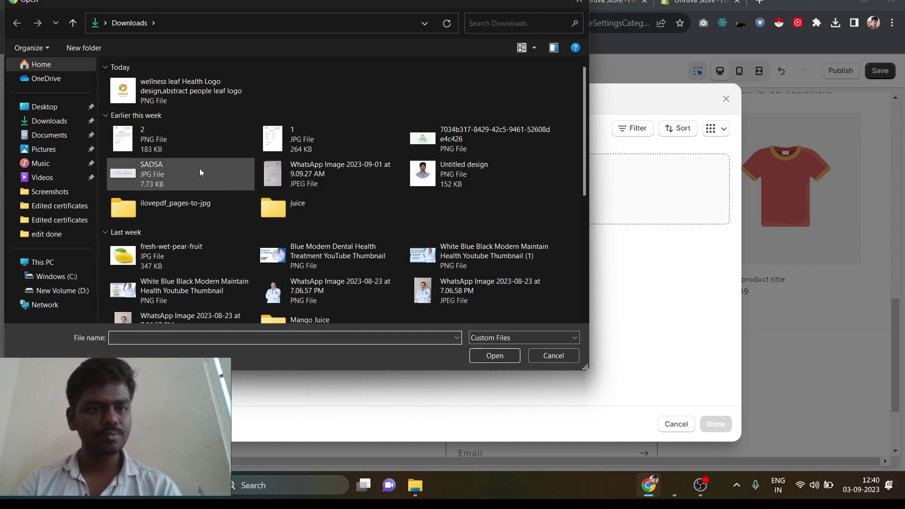
click(199, 102)
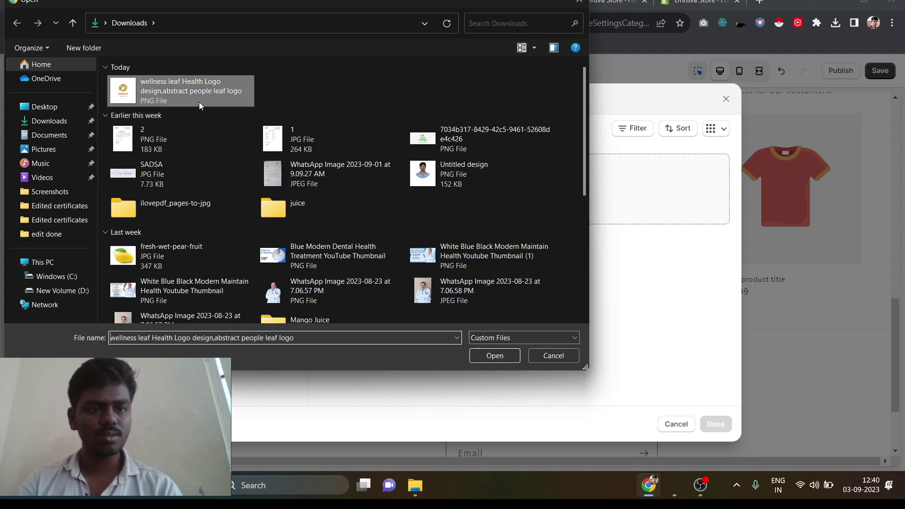
double_click(199, 102)
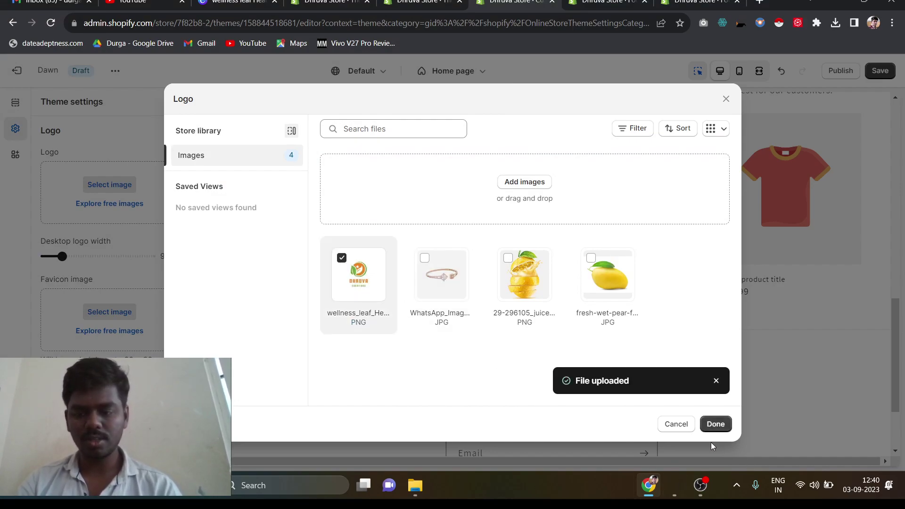
click(716, 426)
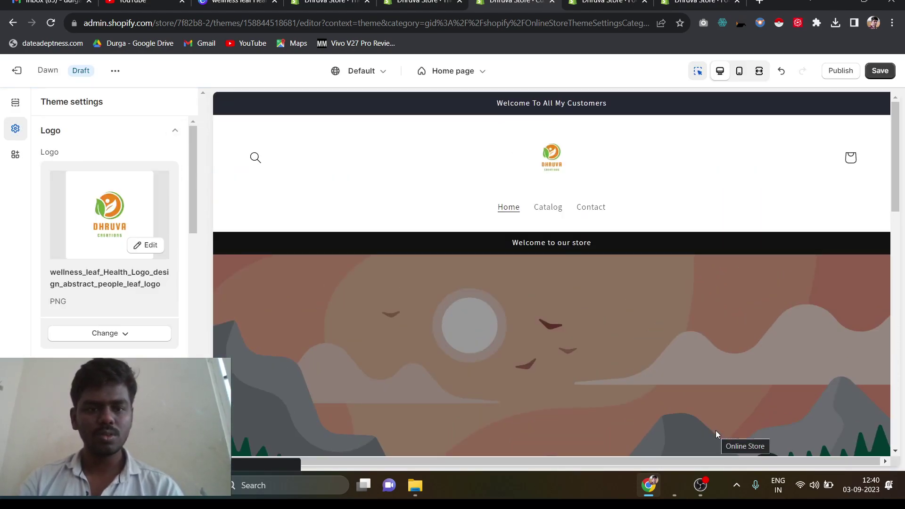
Open the Header section's settings and set the desktop logo position to Middle left.
click(550, 160)
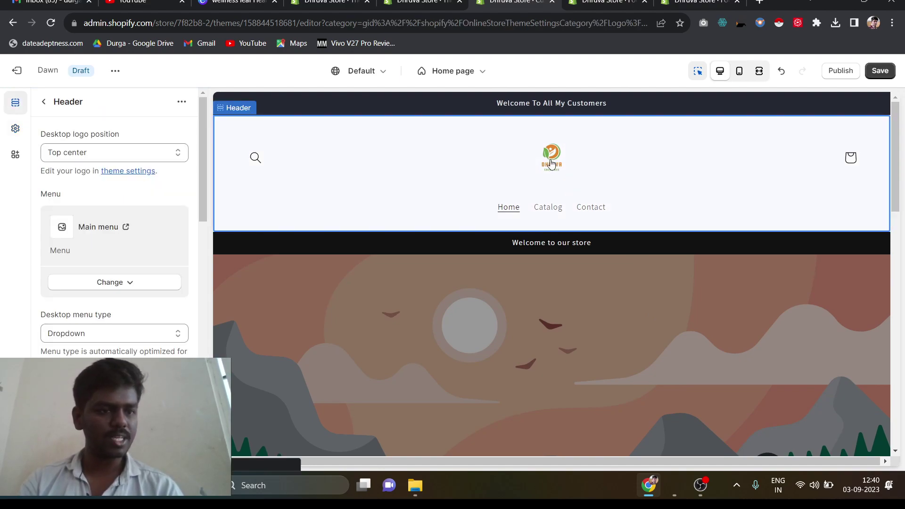
click(160, 153)
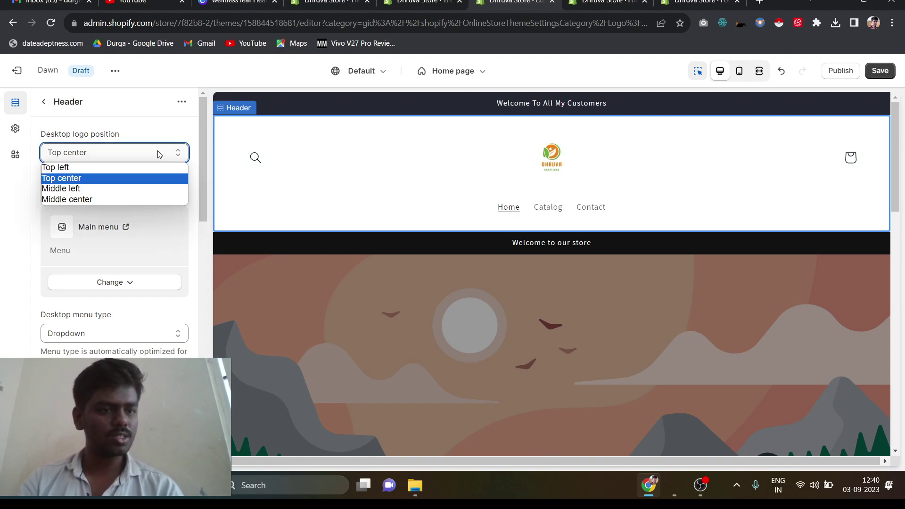
click(135, 193)
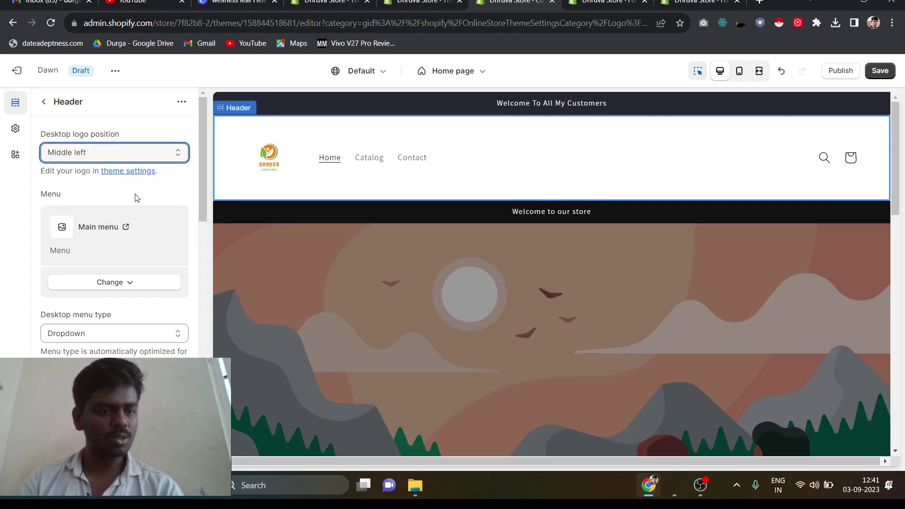
Set the header's color scheme to Scheme 3 and its menu color scheme to Scheme 5.
scroll(135, 197, down, 2)
scroll(137, 198, down, 2)
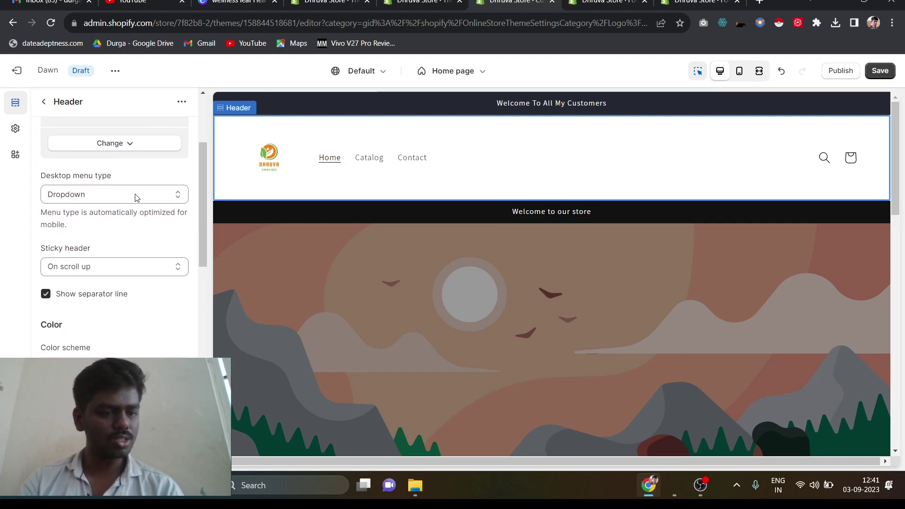
scroll(136, 198, down, 5)
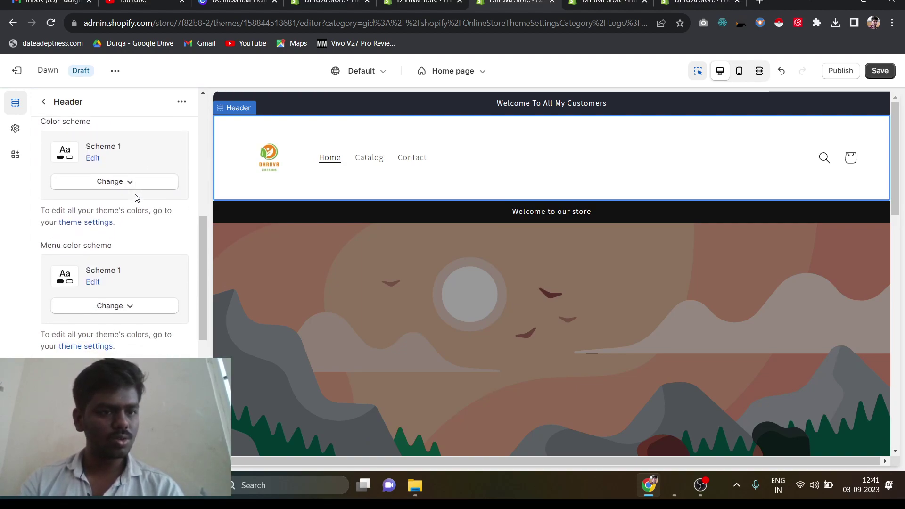
scroll(136, 198, down, 1)
scroll(135, 197, up, 2)
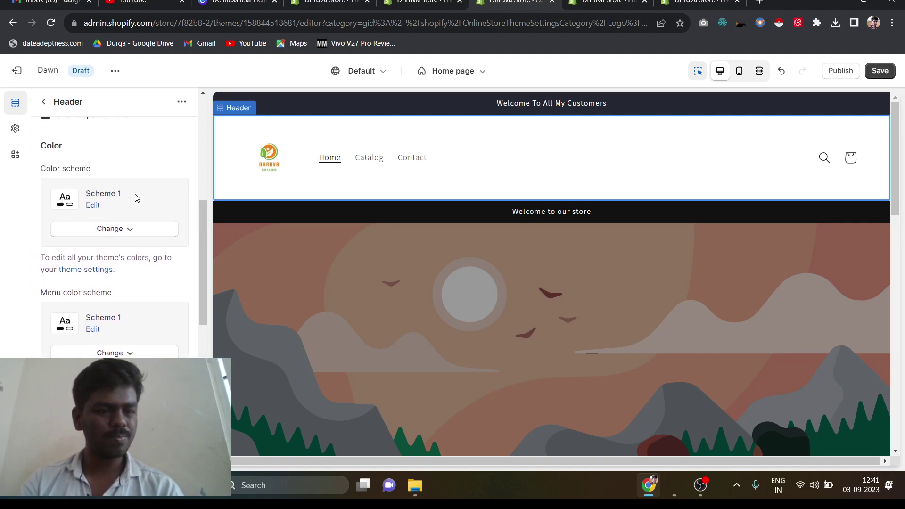
click(120, 230)
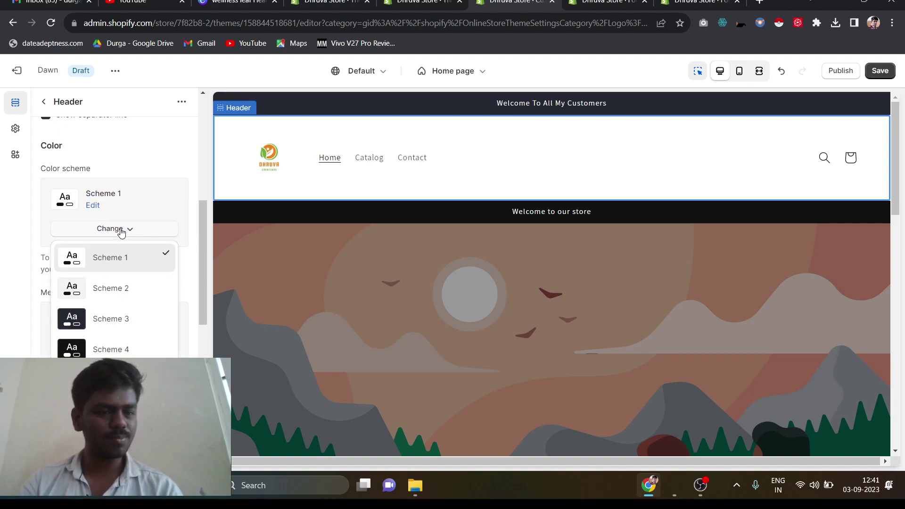
click(97, 322)
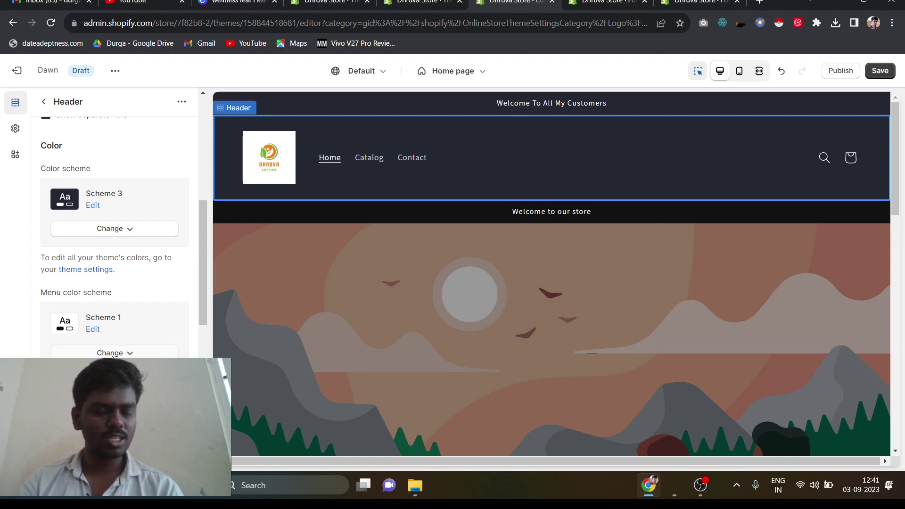
click(112, 353)
click(106, 324)
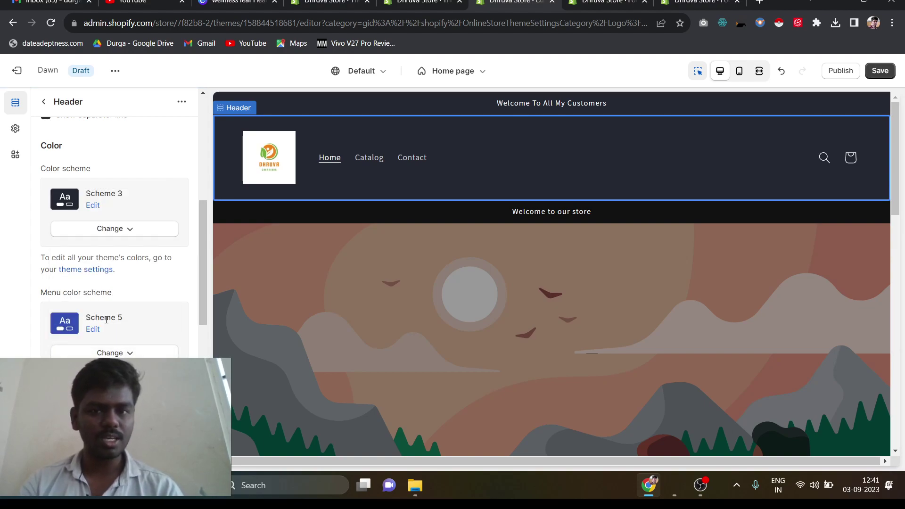
Examine the remaining header settings, including mobile layout and spacing, and the color schemes in the theme settings.
scroll(106, 319, down, 3)
scroll(106, 319, down, 4)
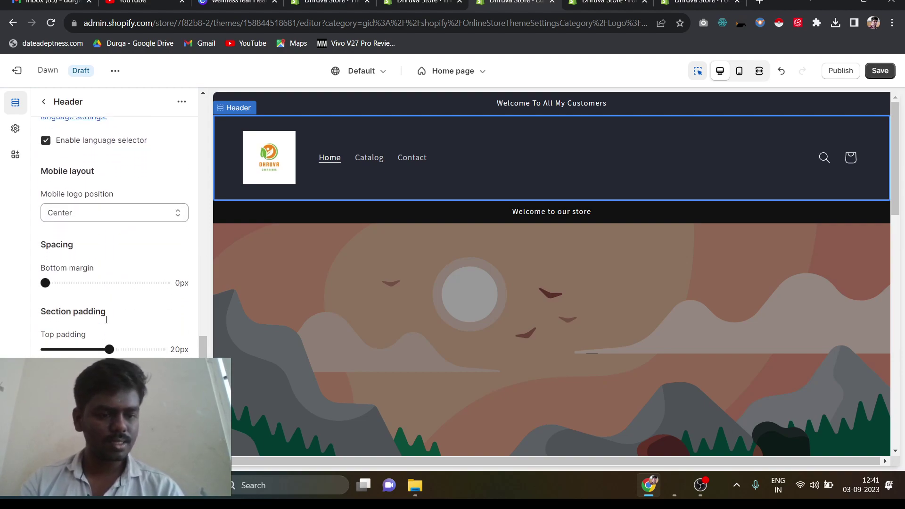
scroll(106, 320, up, 9)
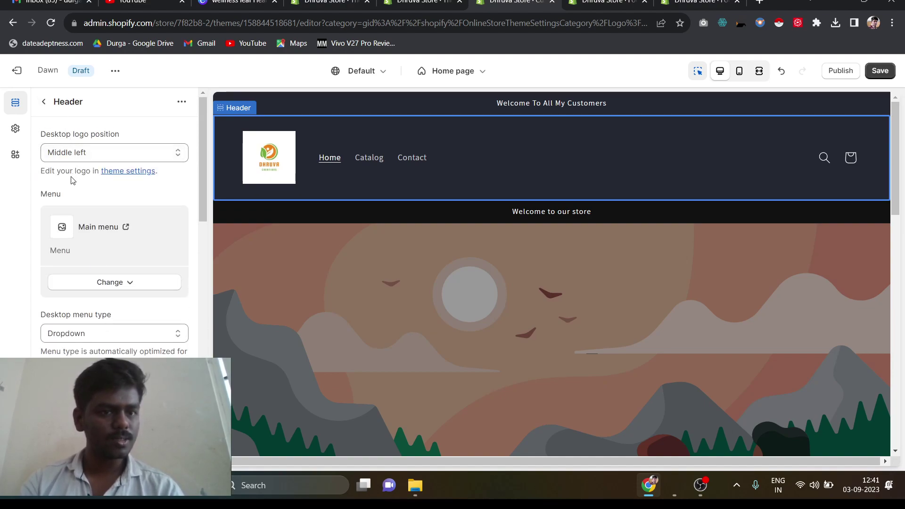
click(43, 101)
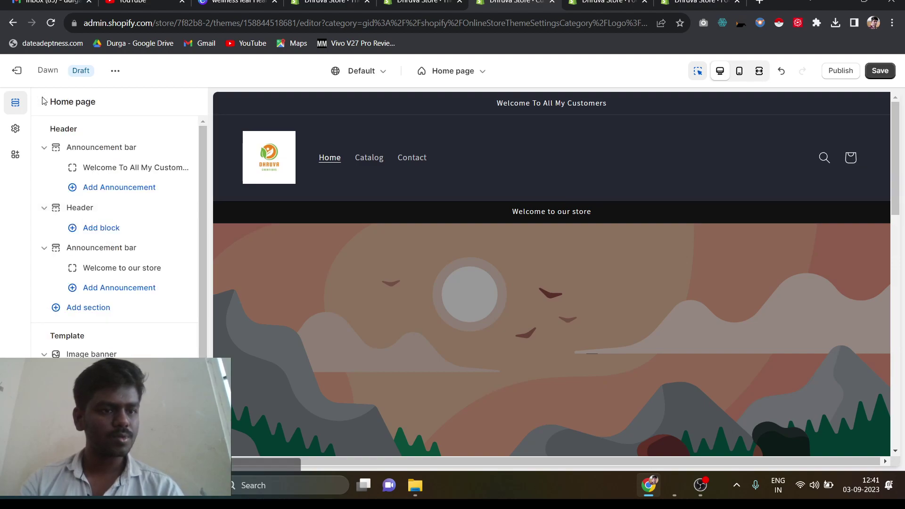
click(16, 129)
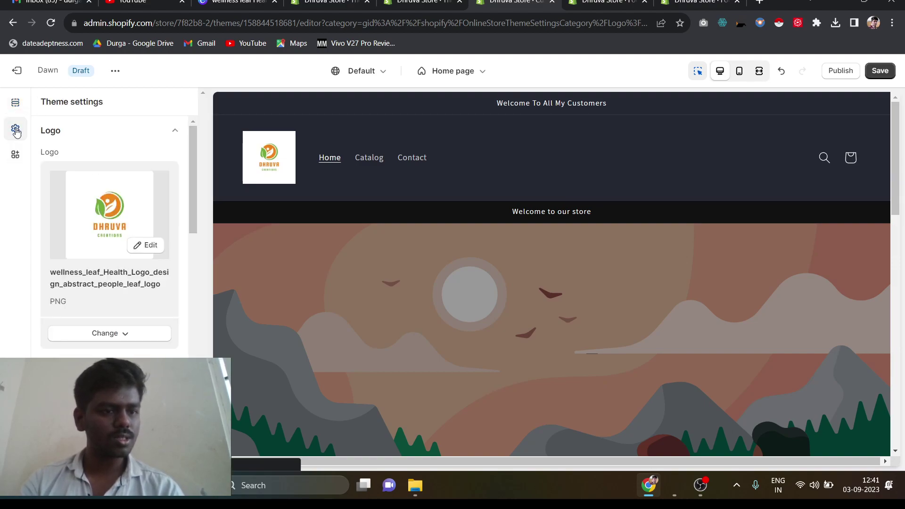
scroll(172, 279, down, 8)
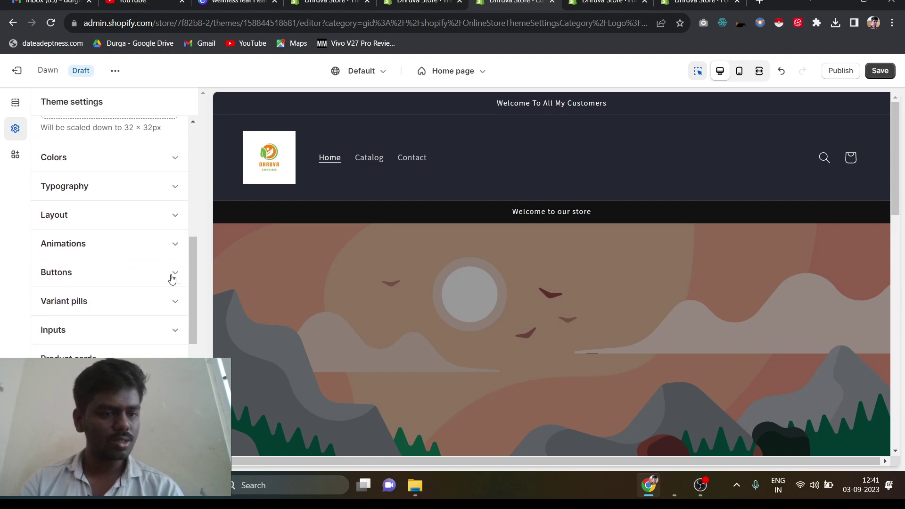
scroll(172, 279, up, 2)
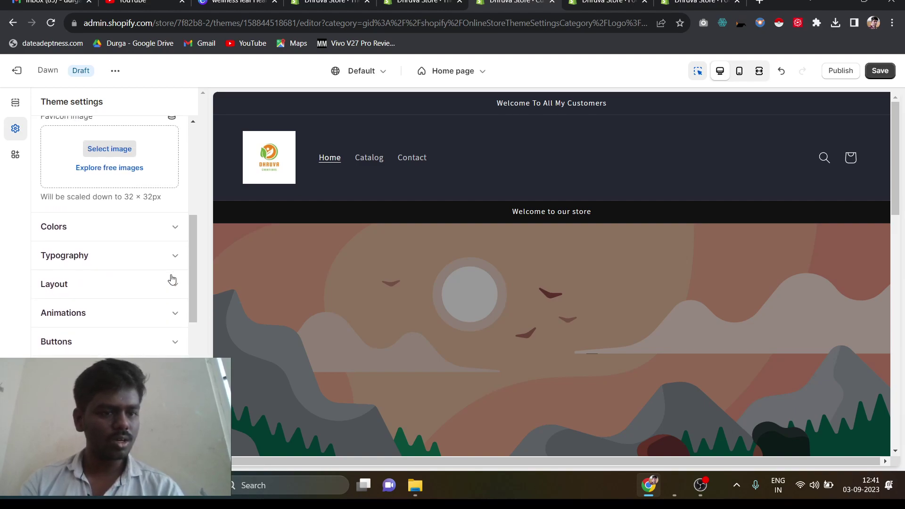
click(143, 234)
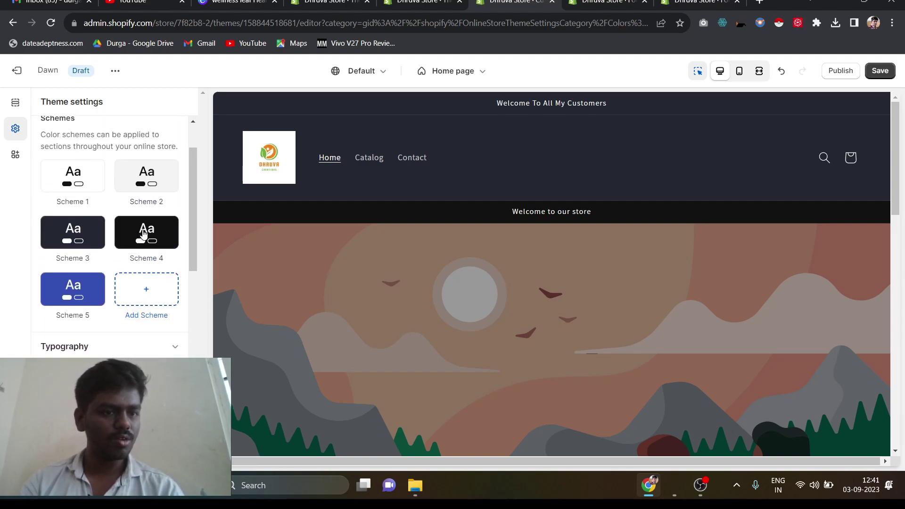
scroll(144, 234, up, 1)
scroll(144, 234, down, 2)
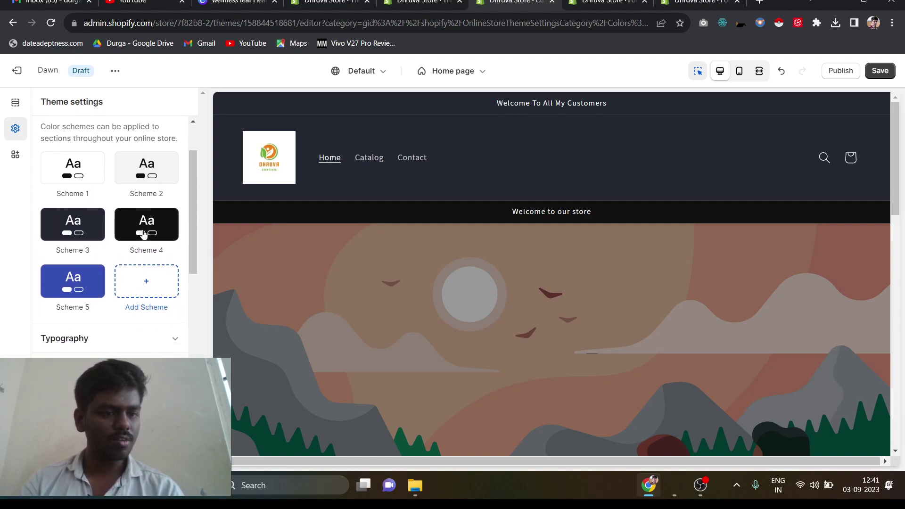
scroll(143, 235, down, 1)
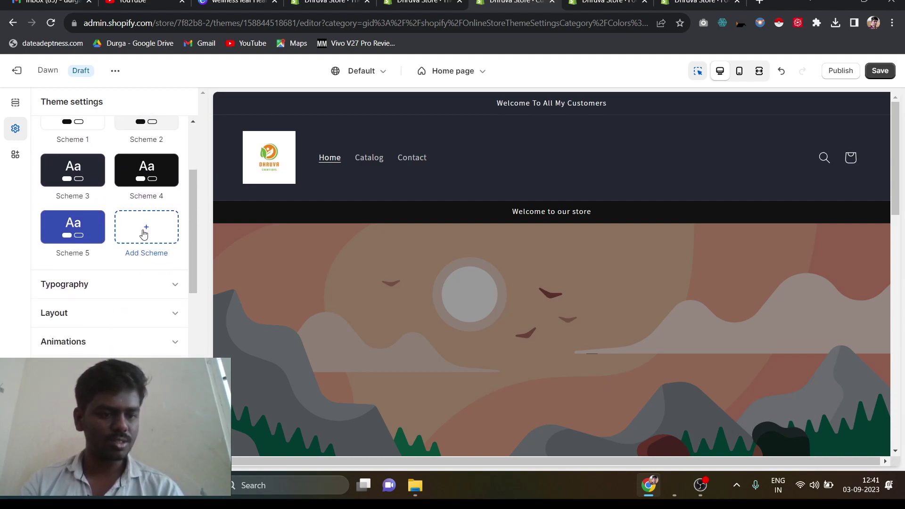
Examine the theme's Typography settings and browse the fonts available for body text.
click(115, 299)
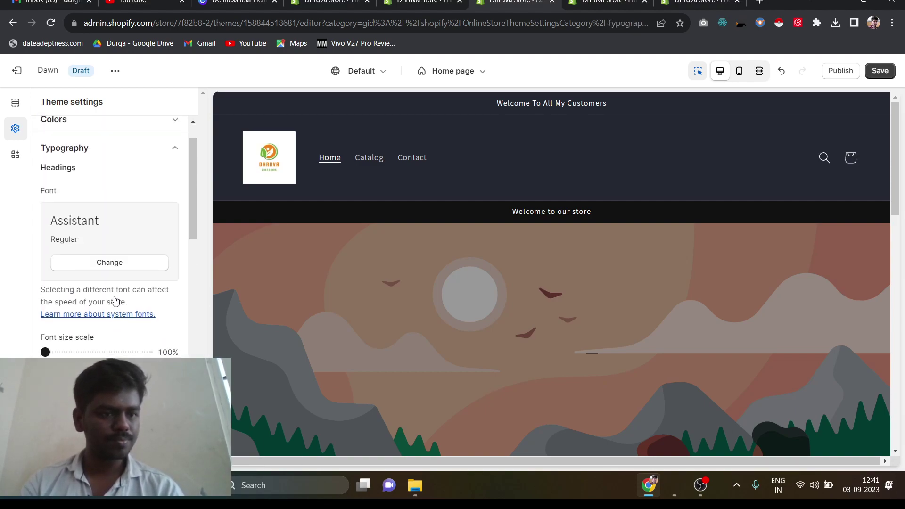
scroll(116, 300, down, 1)
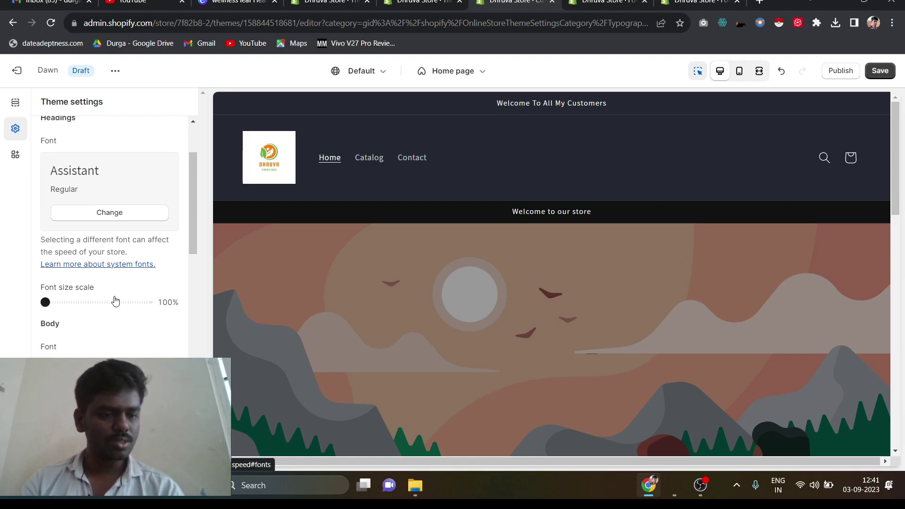
scroll(116, 300, down, 5)
scroll(115, 300, up, 4)
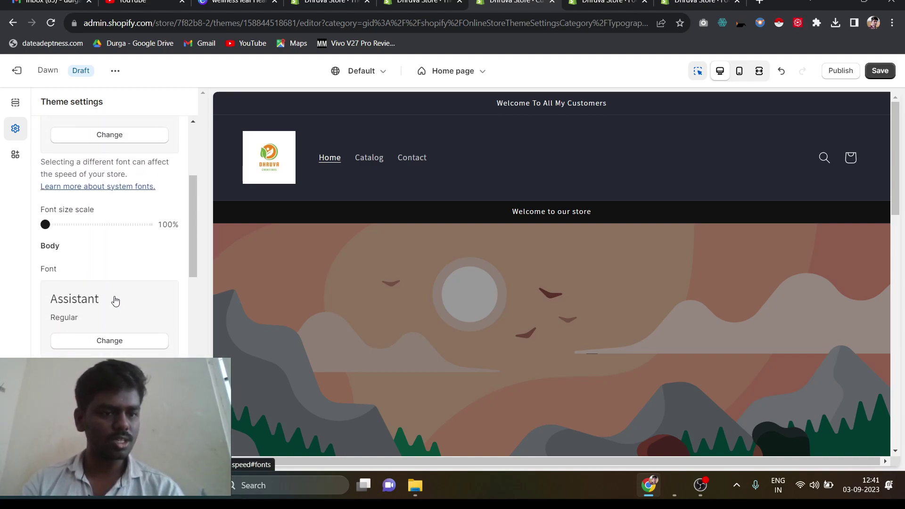
scroll(115, 301, up, 1)
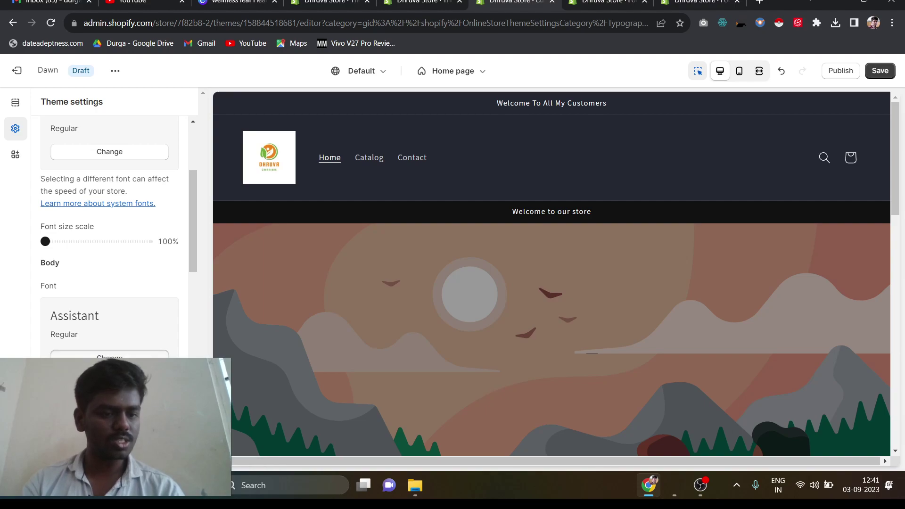
click(110, 355)
scroll(114, 226, down, 6)
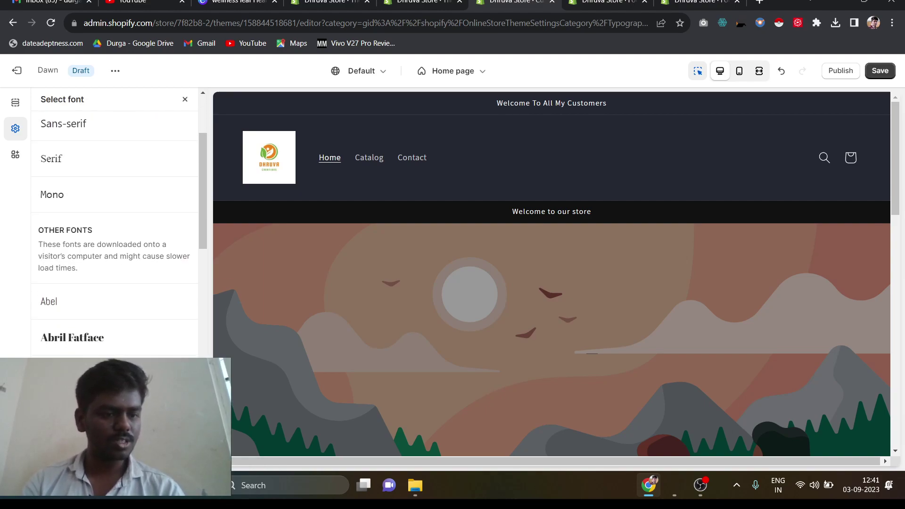
scroll(115, 227, down, 3)
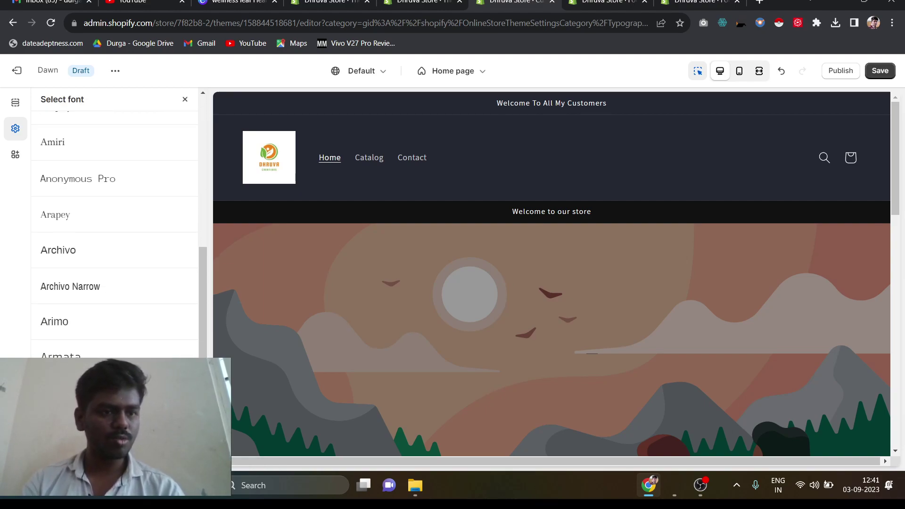
scroll(187, 192, down, 1)
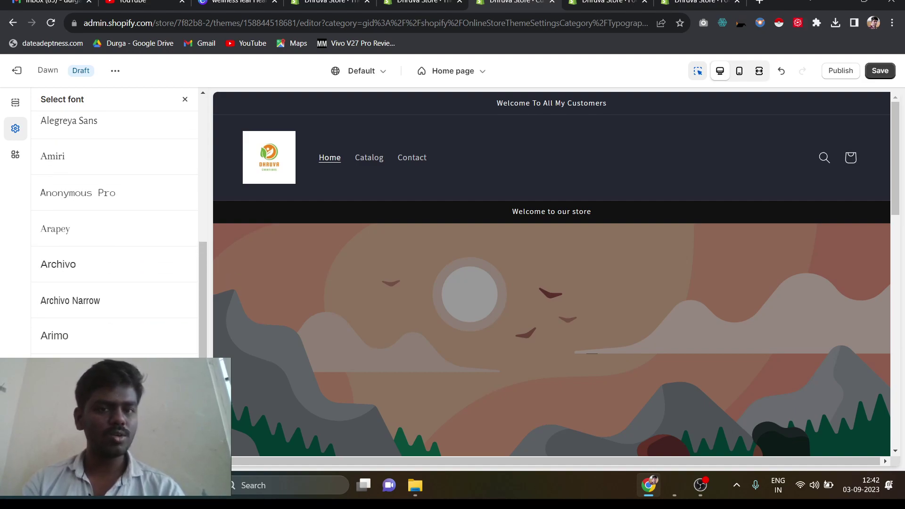
Close the font selection without choosing a font and save the theme changes.
click(184, 100)
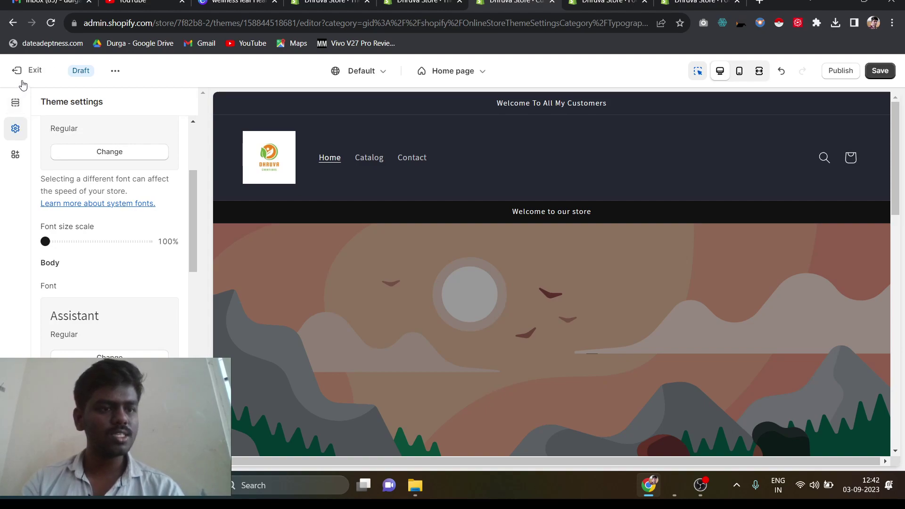
scroll(119, 215, up, 3)
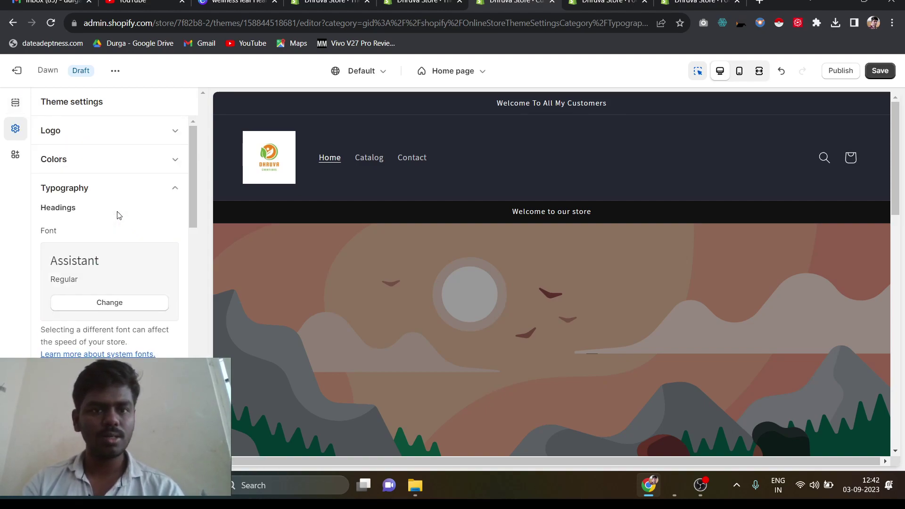
click(880, 72)
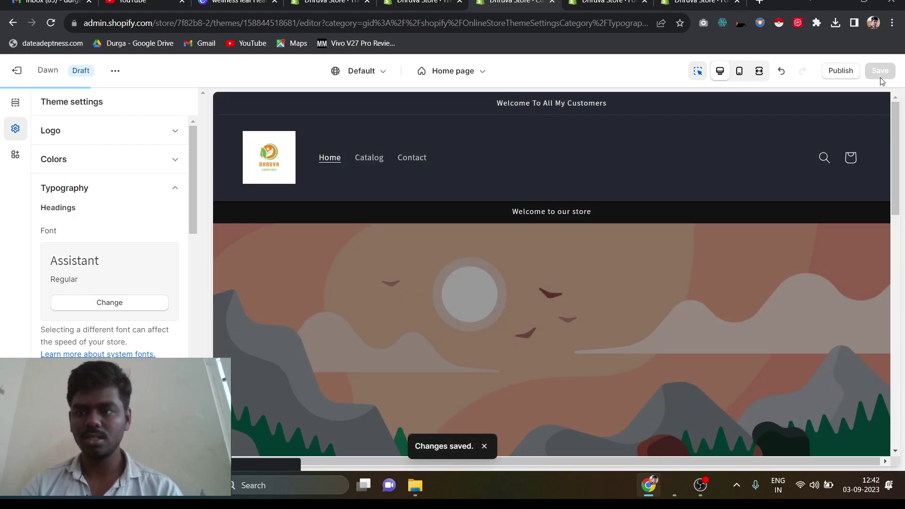
Publish the Dawn theme in place of the current Sense theme and collapse the trial notice.
click(846, 71)
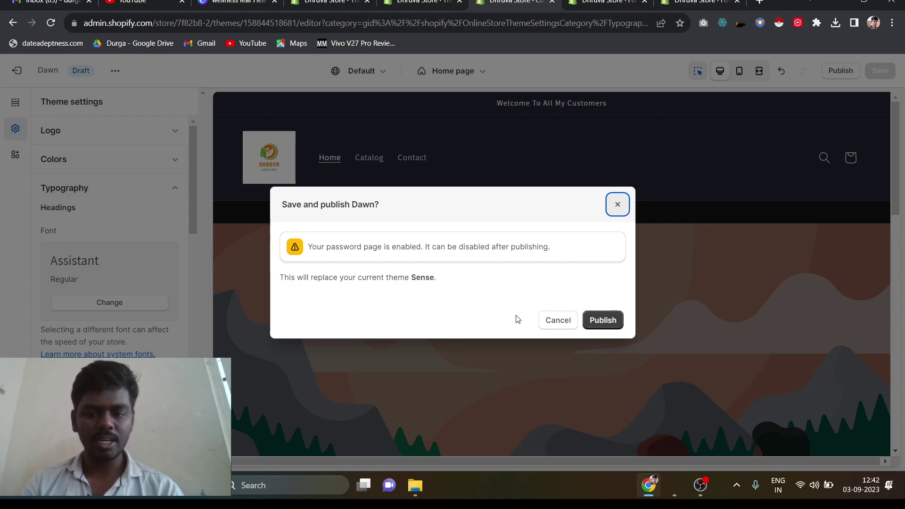
click(603, 321)
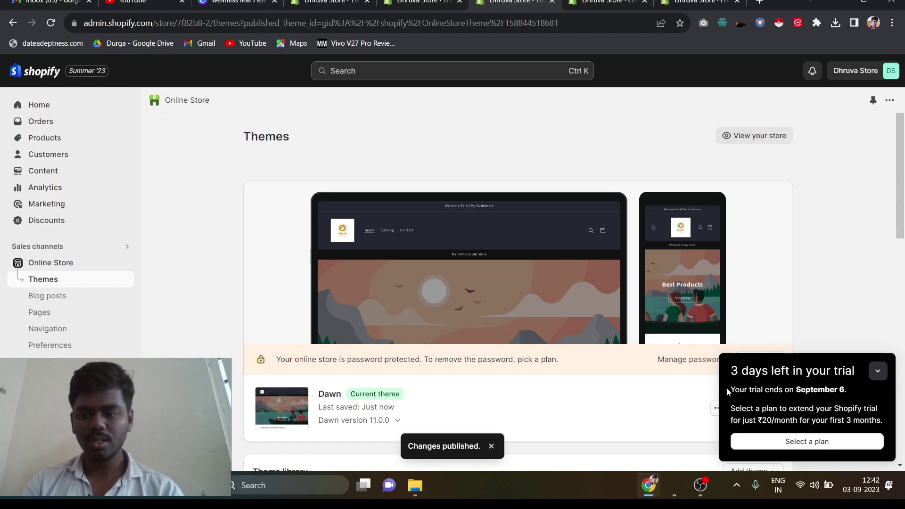
click(879, 377)
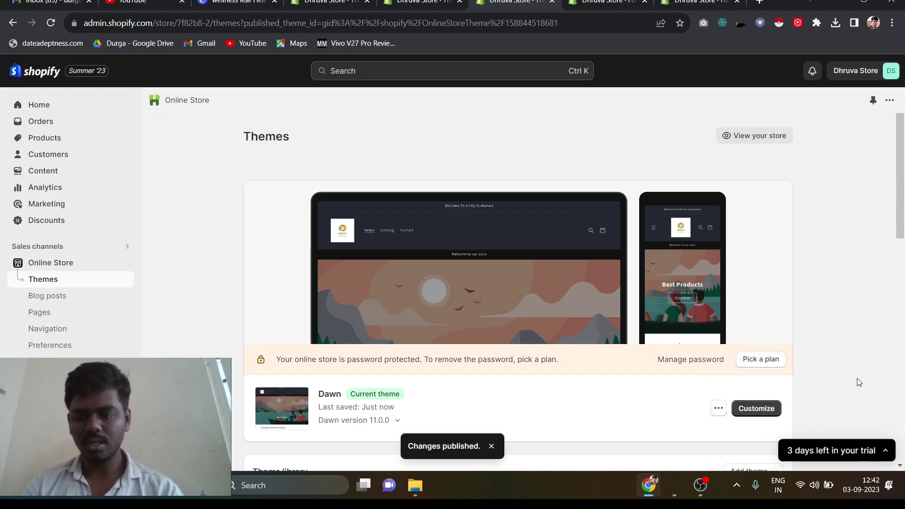
Check the theme library and reopen the published Dawn theme for customization.
scroll(697, 408, down, 3)
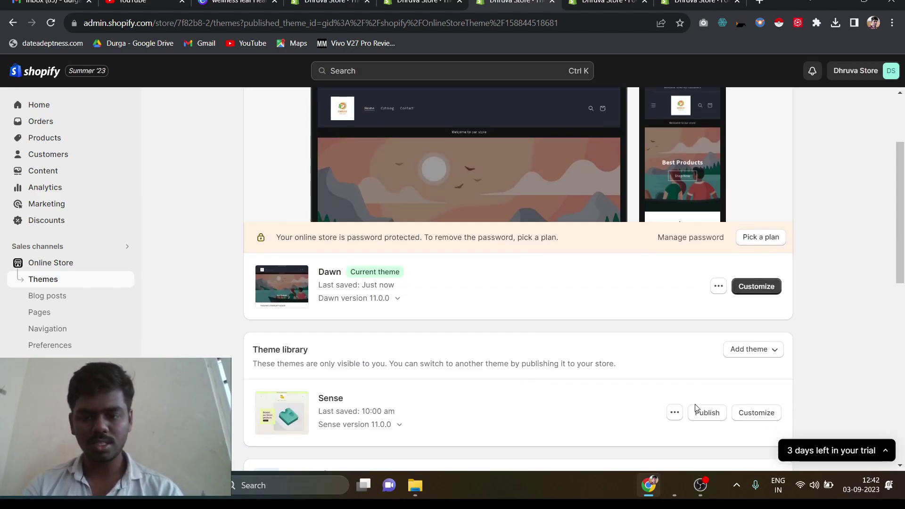
scroll(697, 409, down, 2)
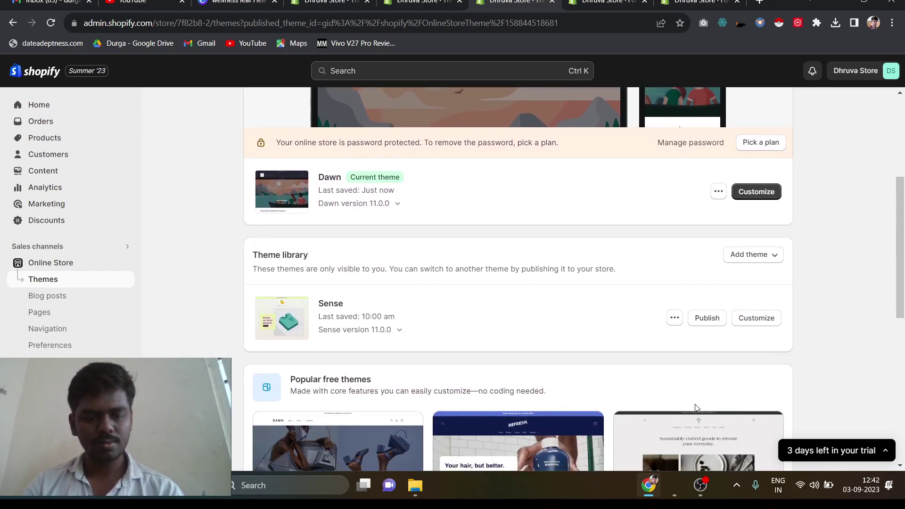
scroll(697, 408, up, 1)
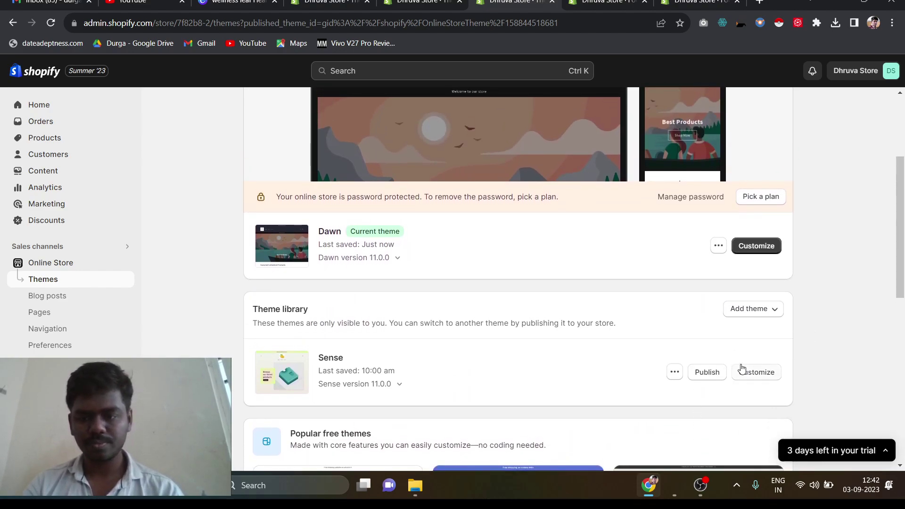
click(741, 248)
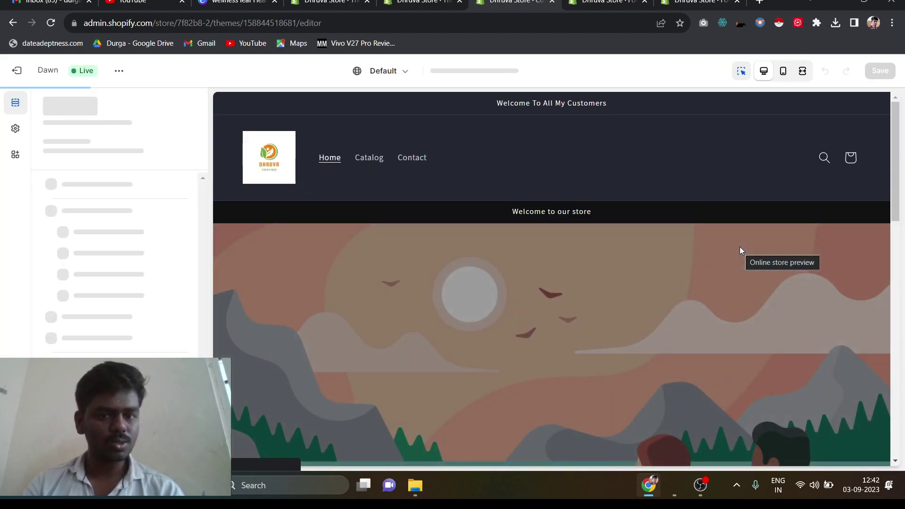
mouse_move(148, 263)
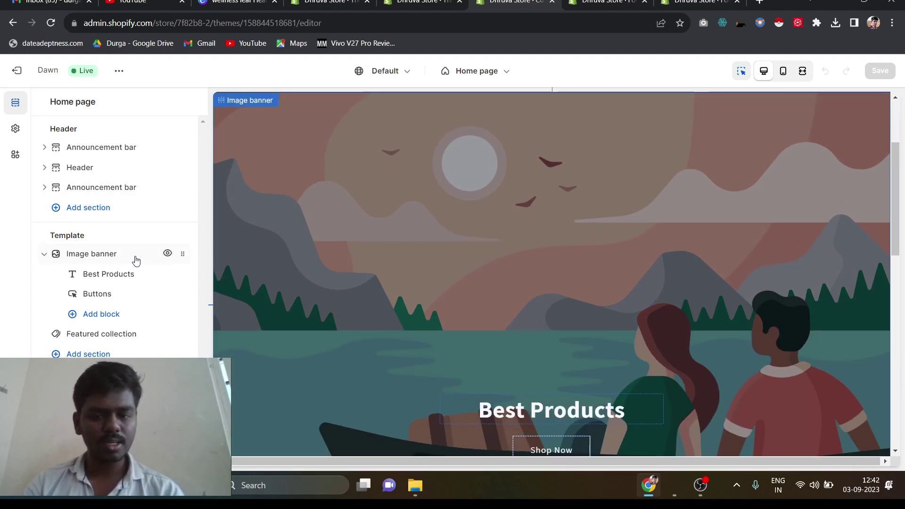
Set the Image banner's first image to the fresh-wet-pear-fruit JPG from the store library.
click(136, 259)
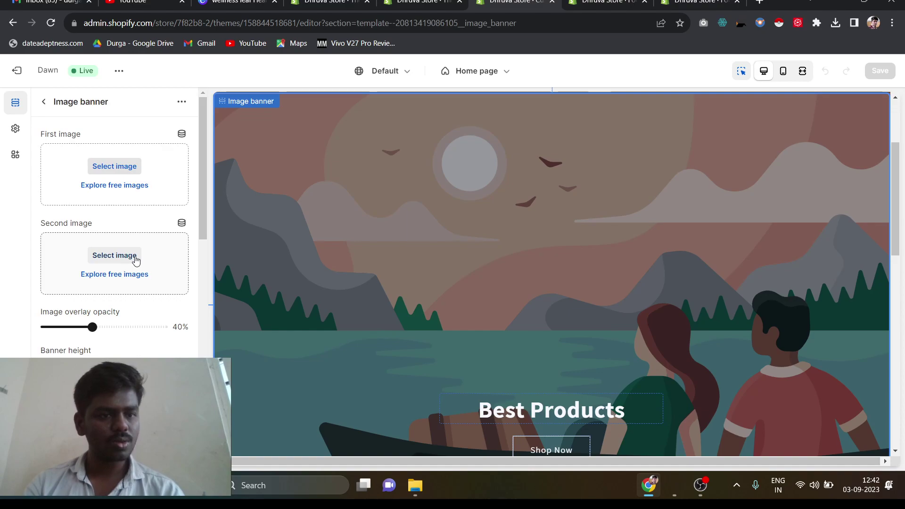
click(126, 165)
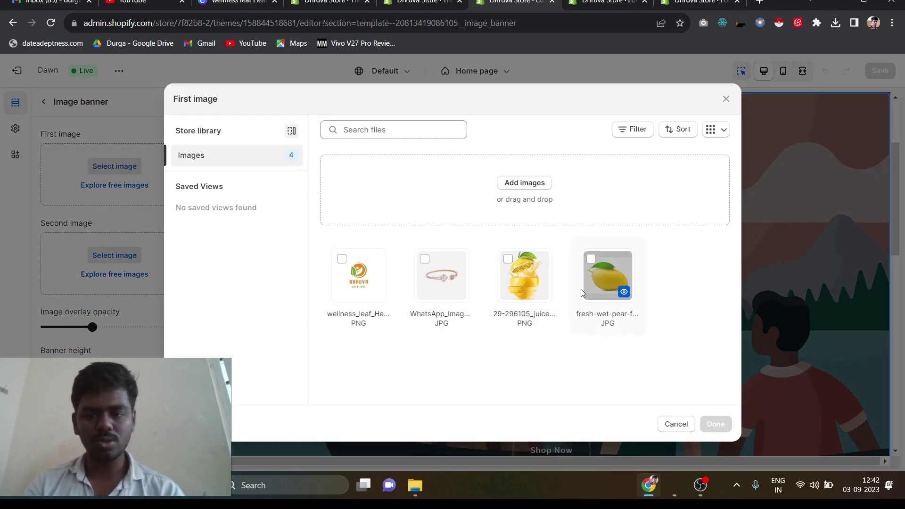
click(581, 290)
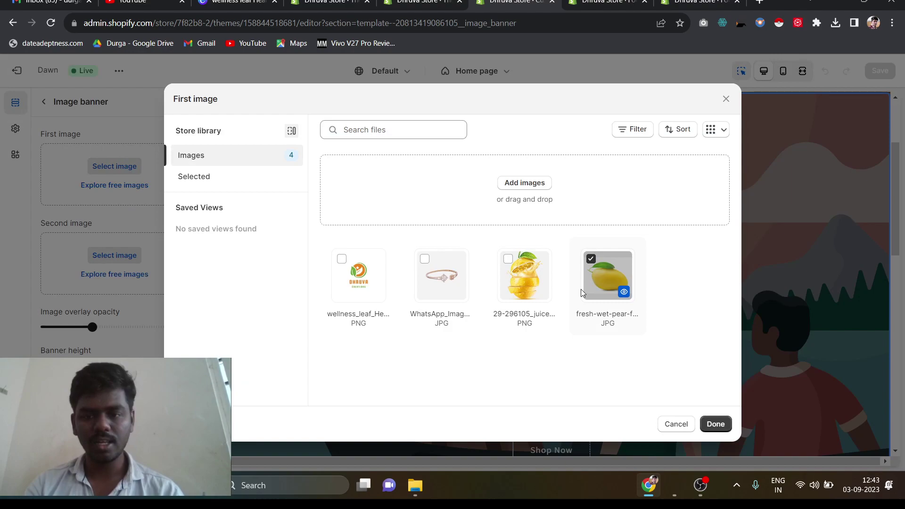
click(714, 425)
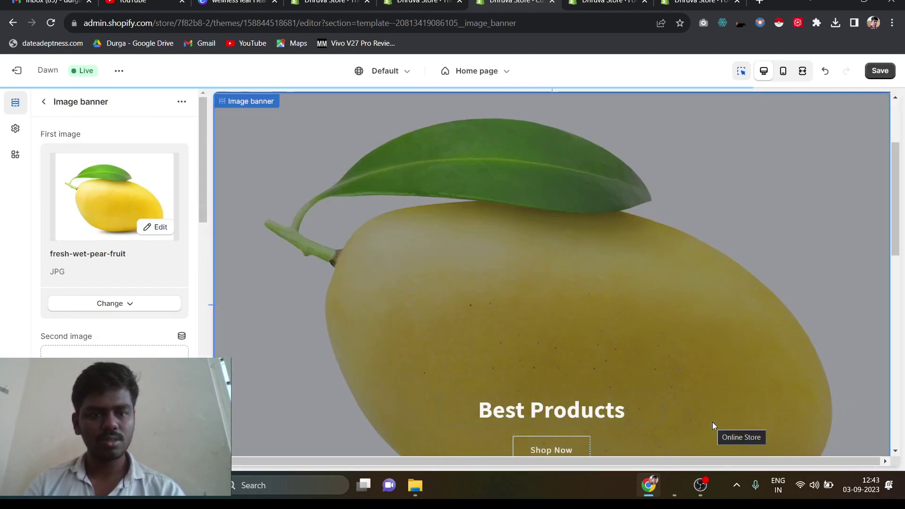
Save the banner image change and review the home page preview down to the footer.
scroll(713, 424, down, 7)
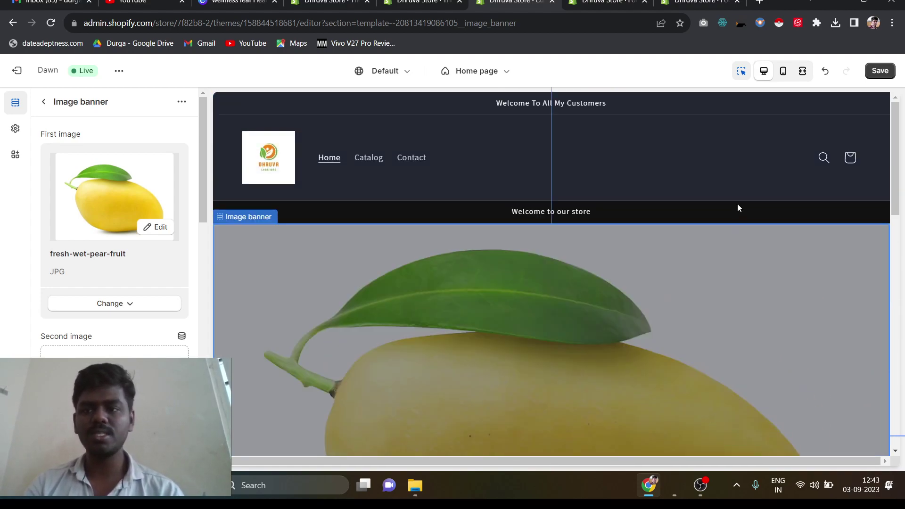
click(881, 71)
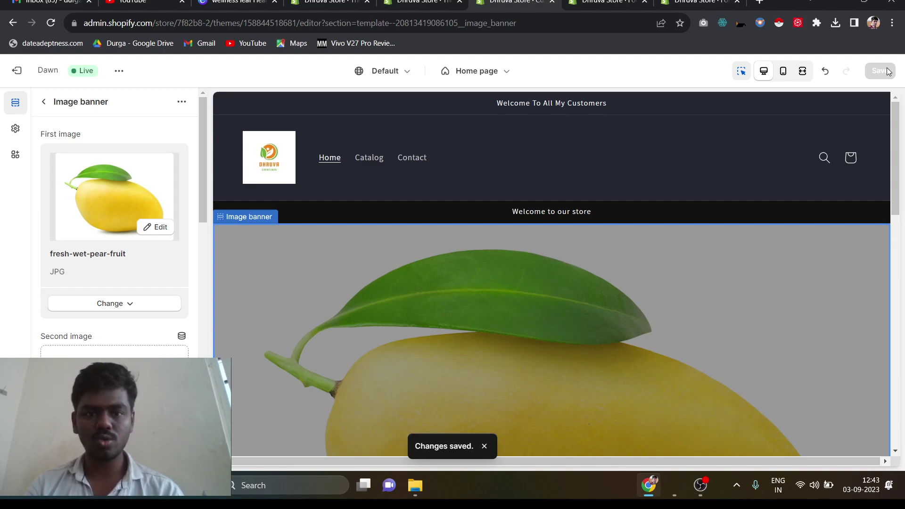
scroll(780, 254, down, 10)
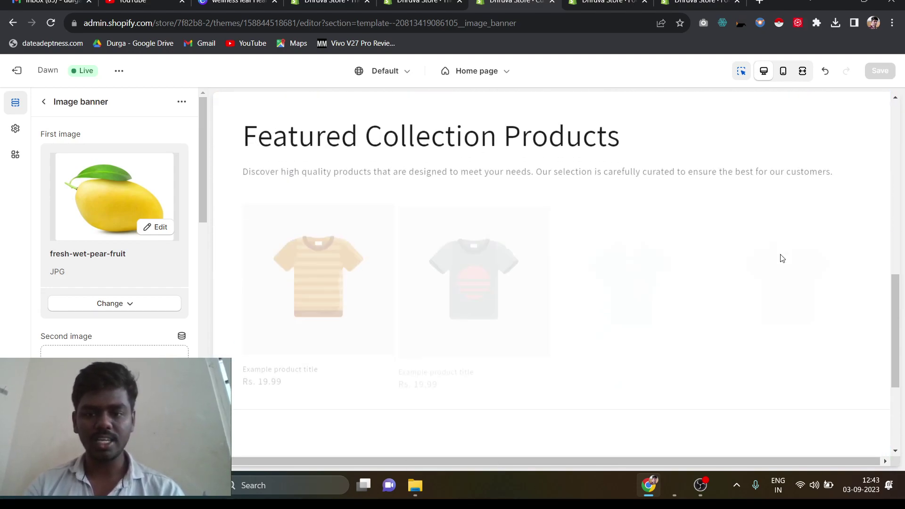
scroll(782, 257, down, 2)
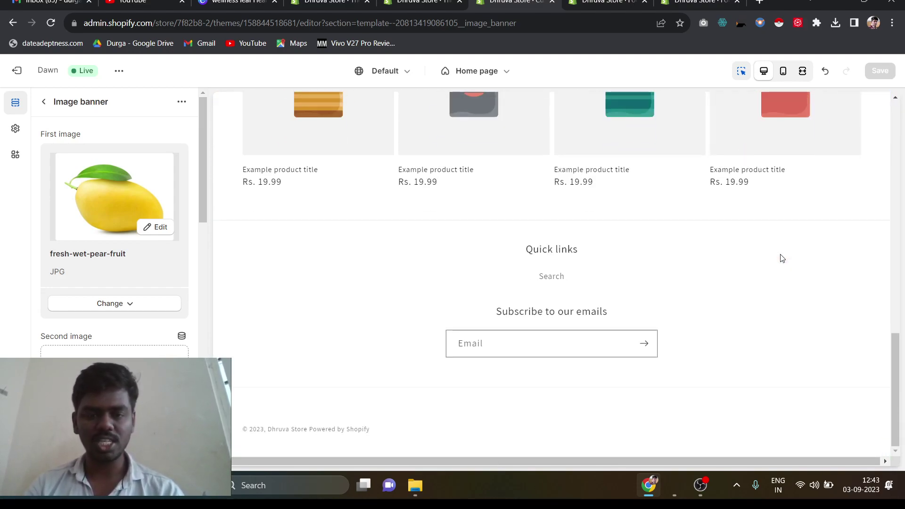
scroll(782, 258, up, 12)
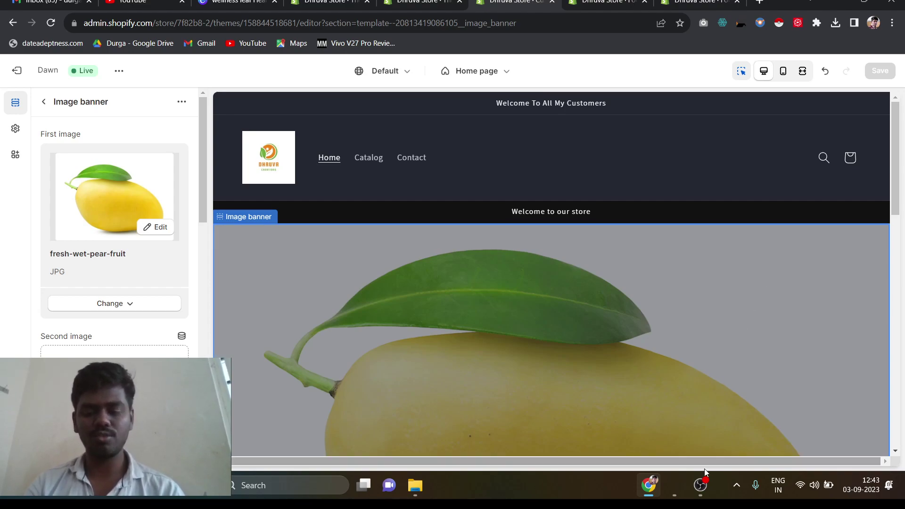
click(701, 485)
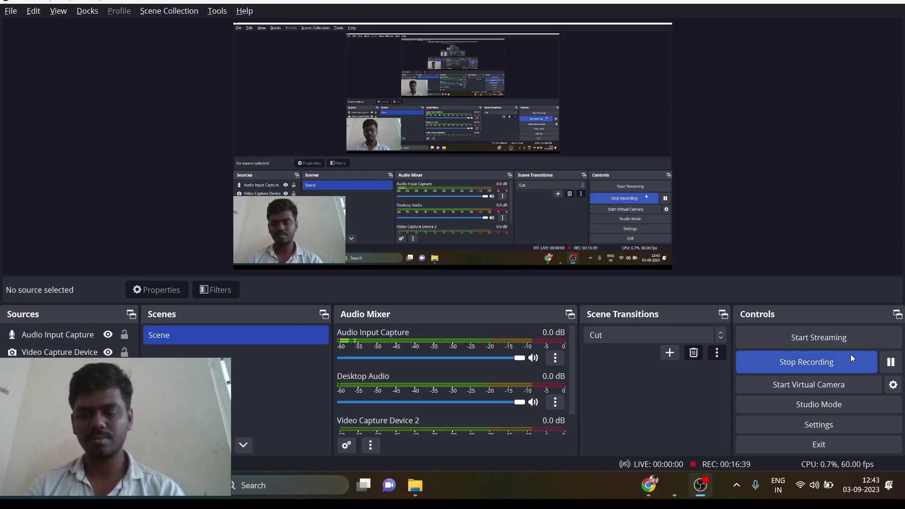